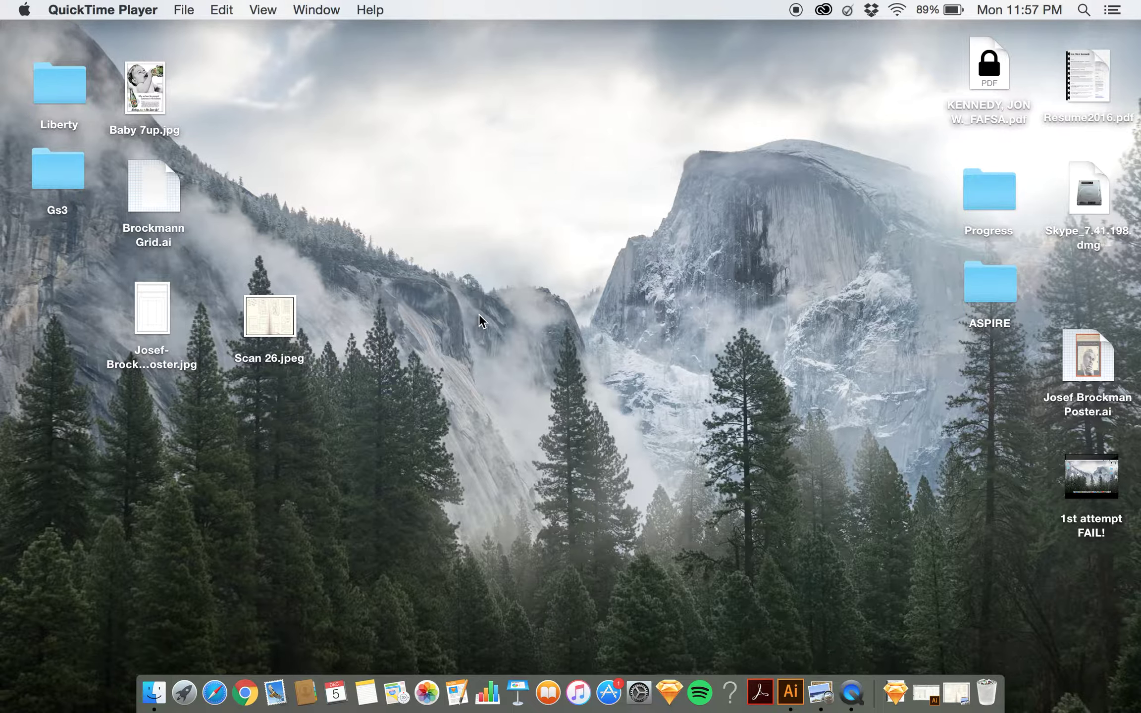
Open Scan 26.jpeg from the desktop to examine the hand-drawn layout sketches, and close it.
mouse_move(292, 317)
left_mouse_down()
mouse_move(407, 284)
mouse_move(341, 297)
mouse_move(300, 287)
mouse_move(287, 306)
left_mouse_up()
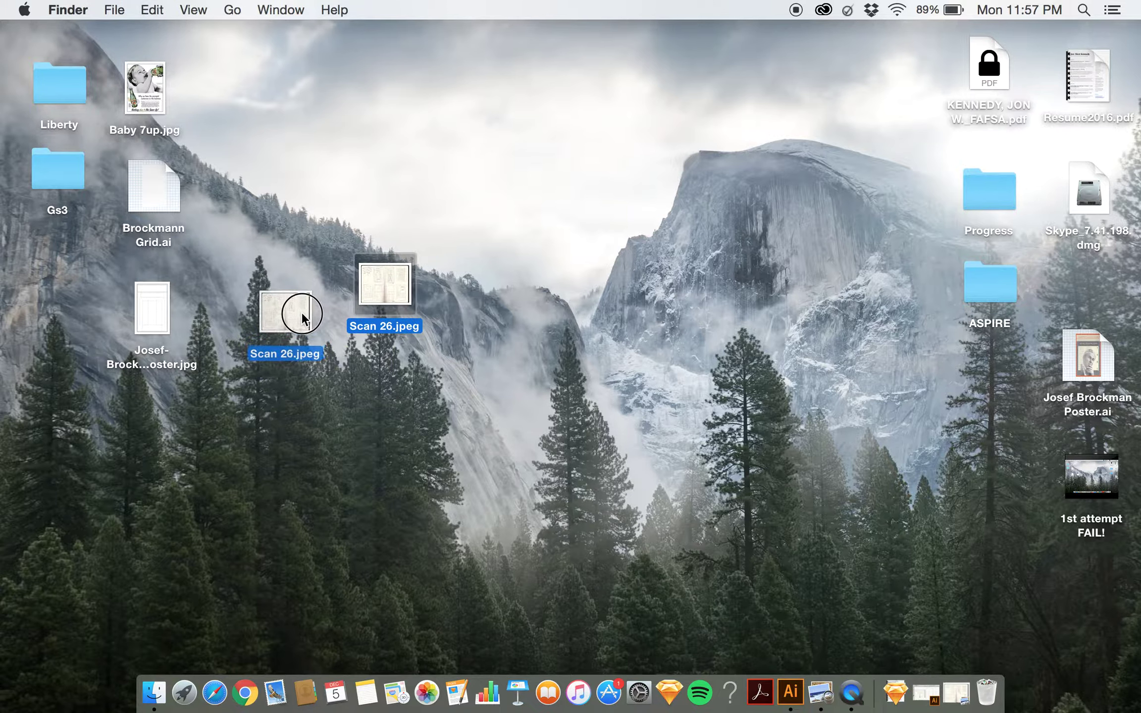
left_click(382, 335)
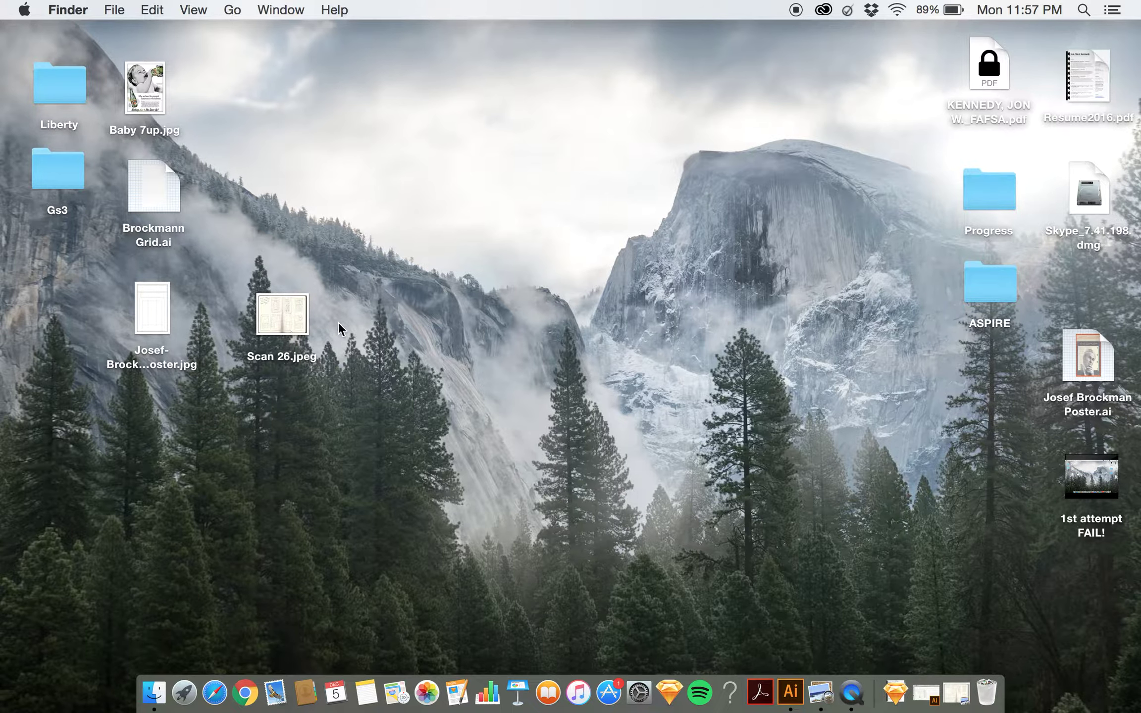
double_click(279, 309)
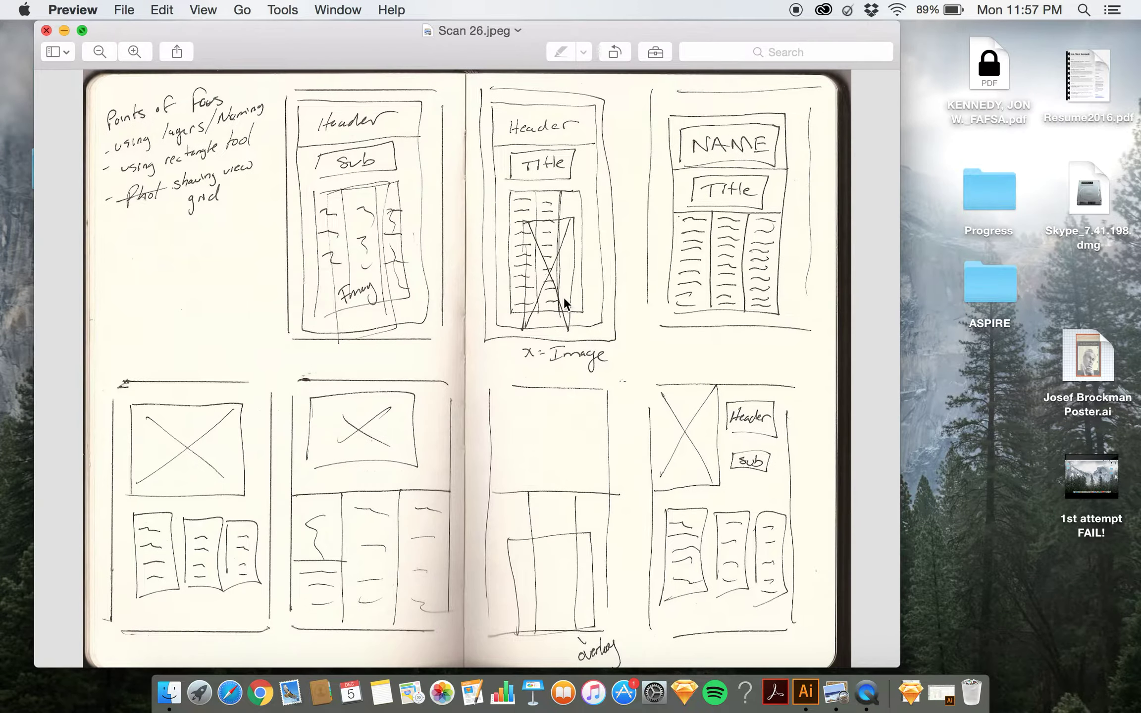
left_click_drag(899, 289, 916, 298)
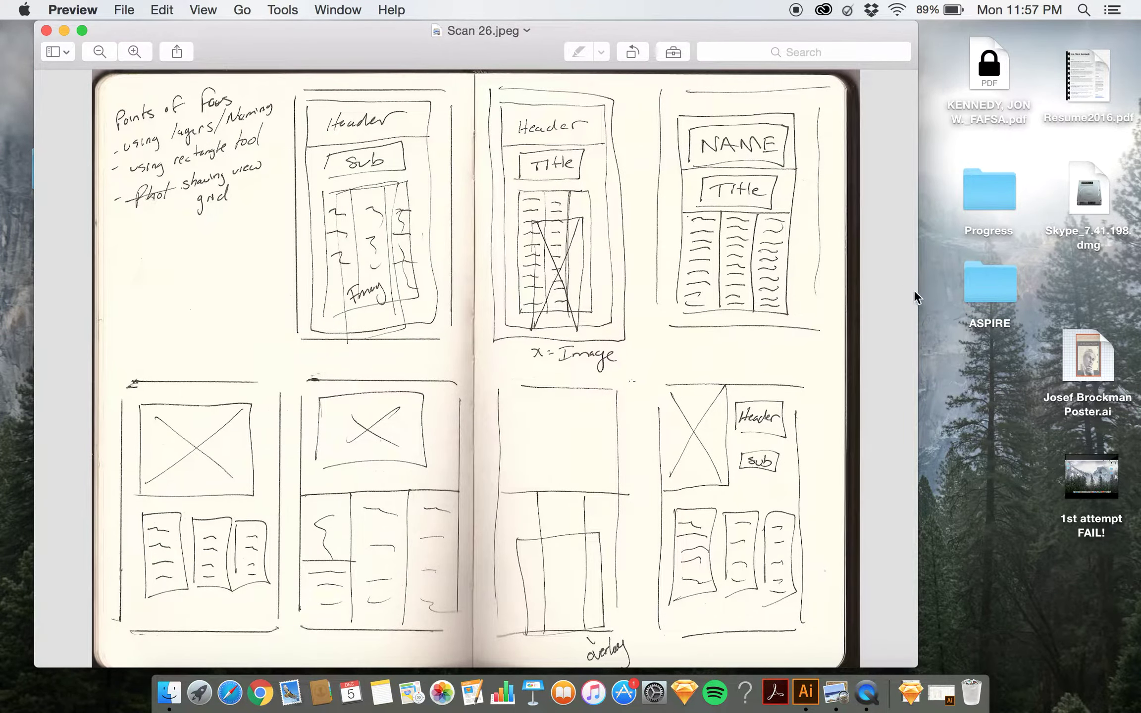
left_click_drag(394, 42, 374, 41)
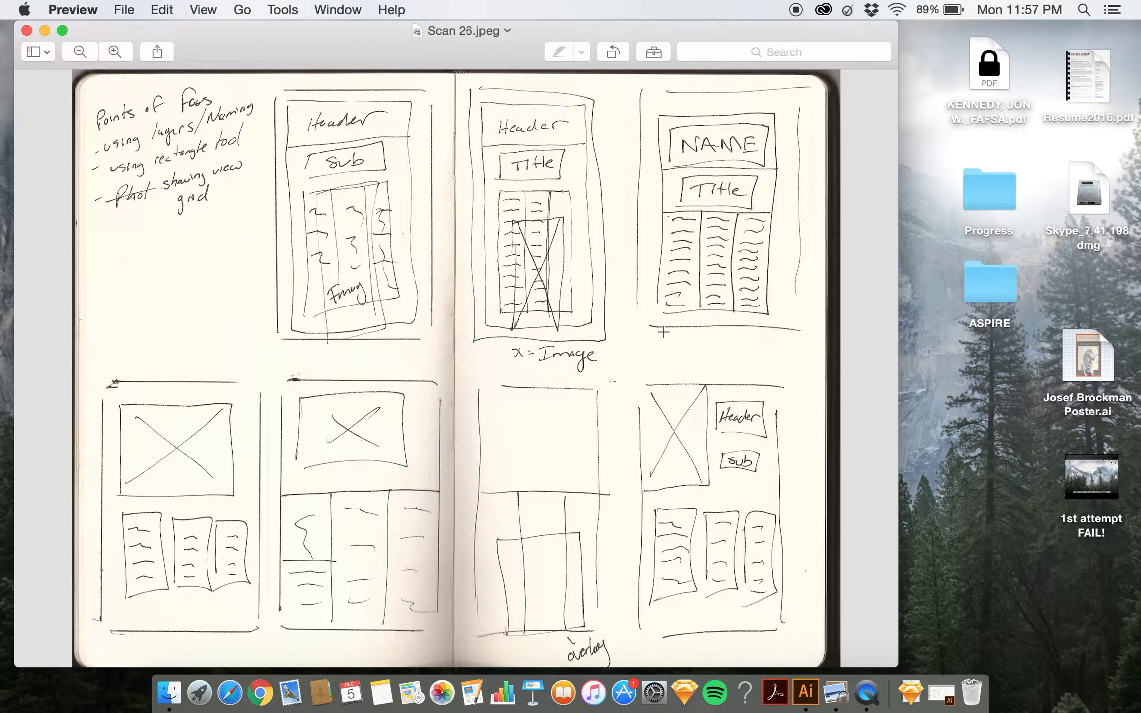
left_click(27, 31)
left_click(280, 313)
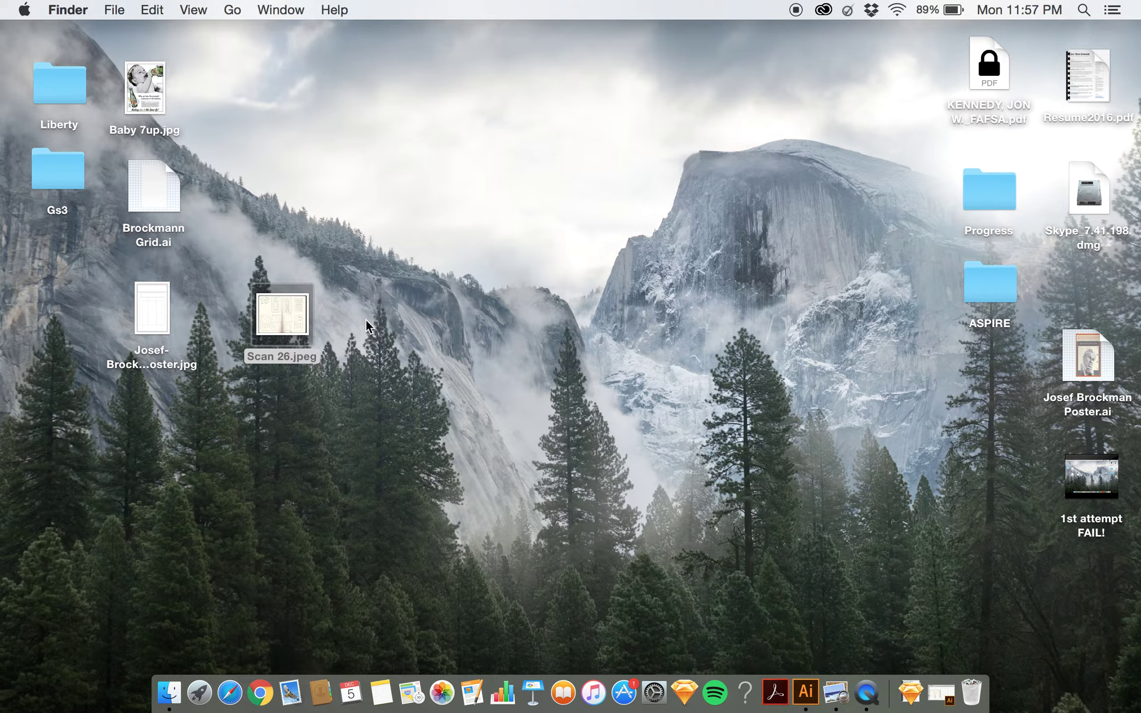
left_click_drag(289, 337, 320, 322)
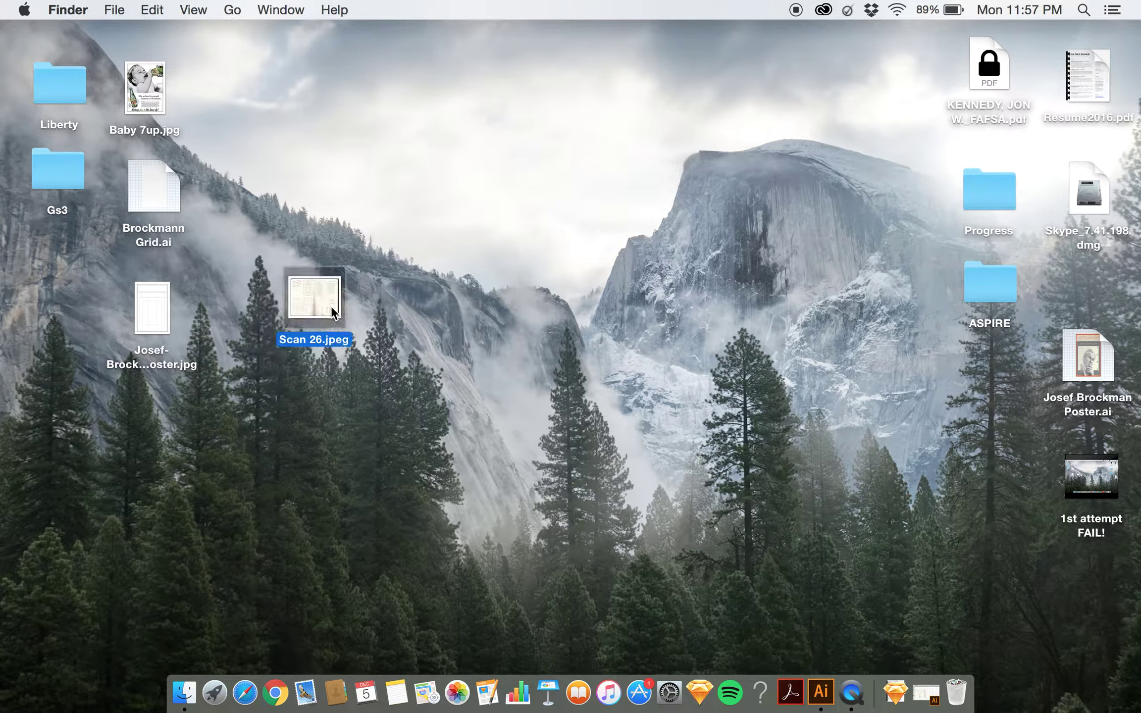
left_click(386, 303)
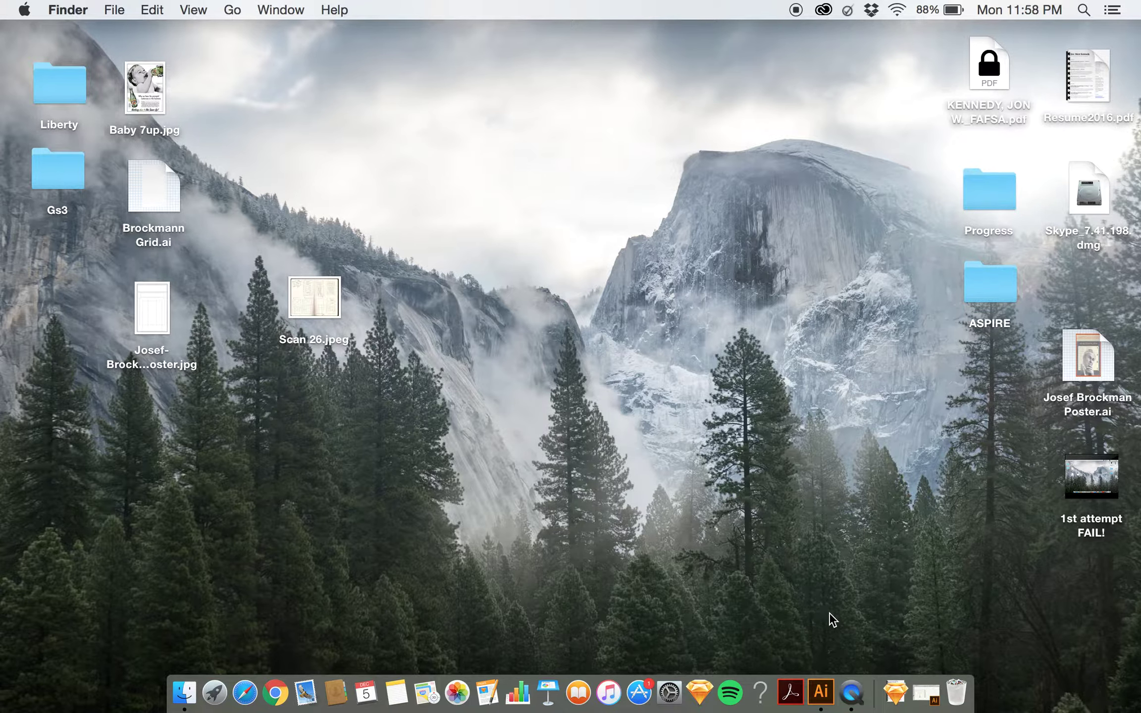
Switch to Adobe Illustrator and review the layer list of Brockmann Grid.ai down to the Ref layer, selecting that layer.
left_click(822, 688)
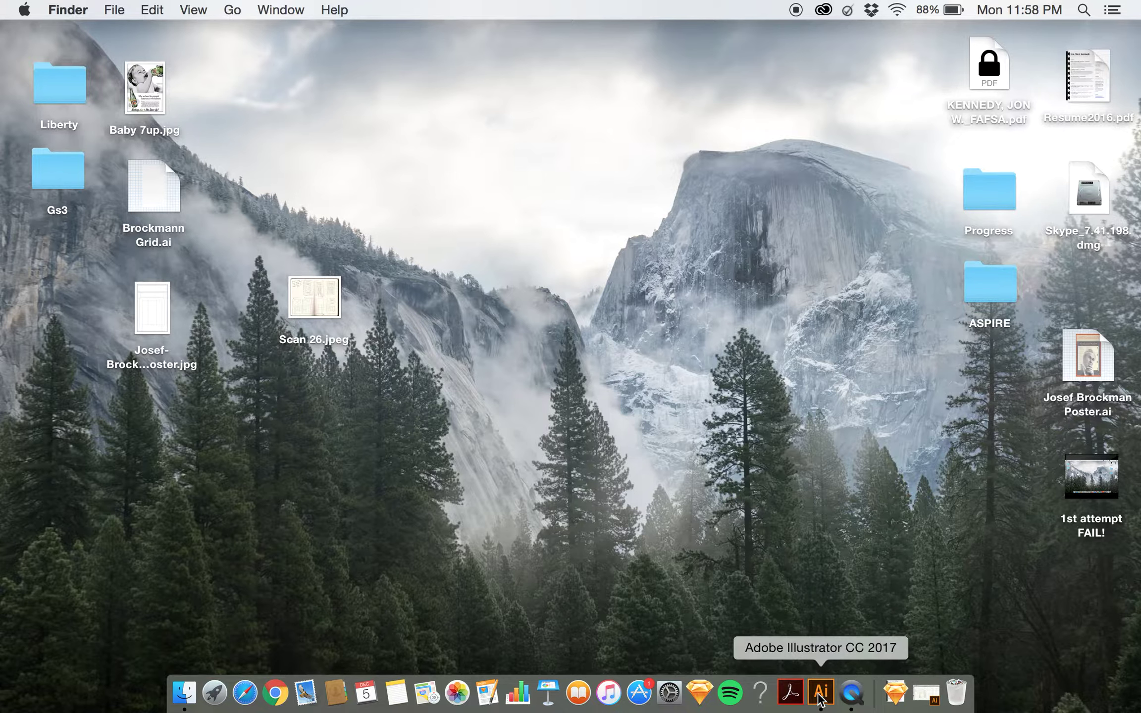
left_click(821, 693)
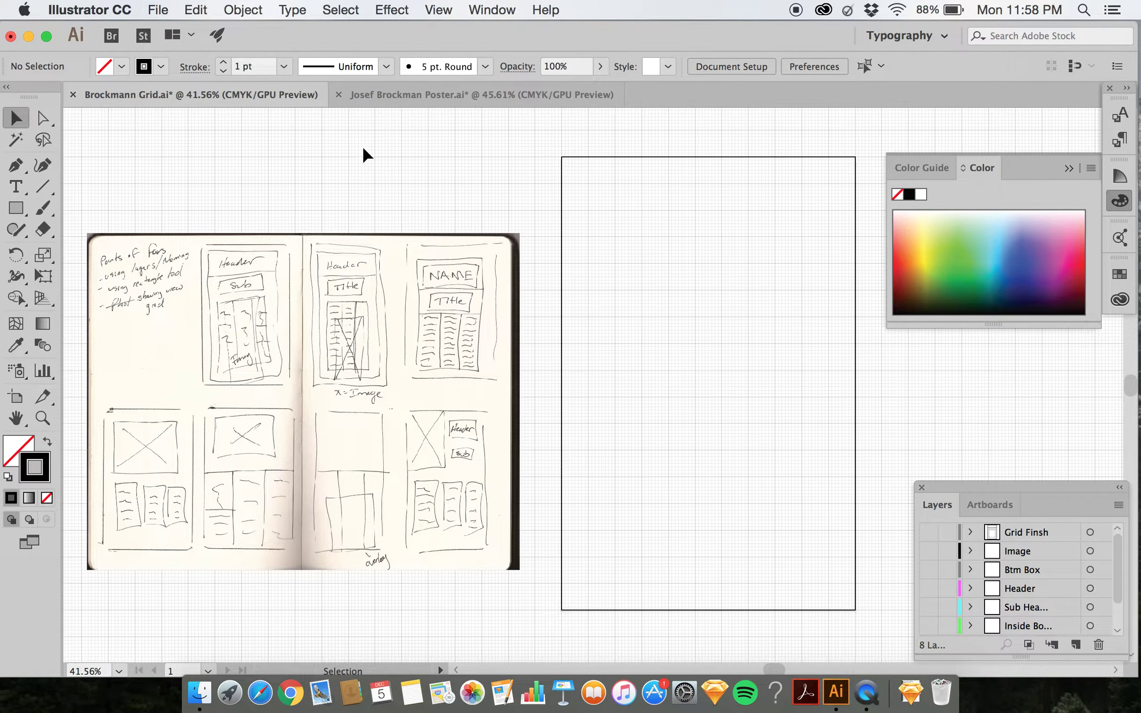
scroll(513, 171, "right", 3)
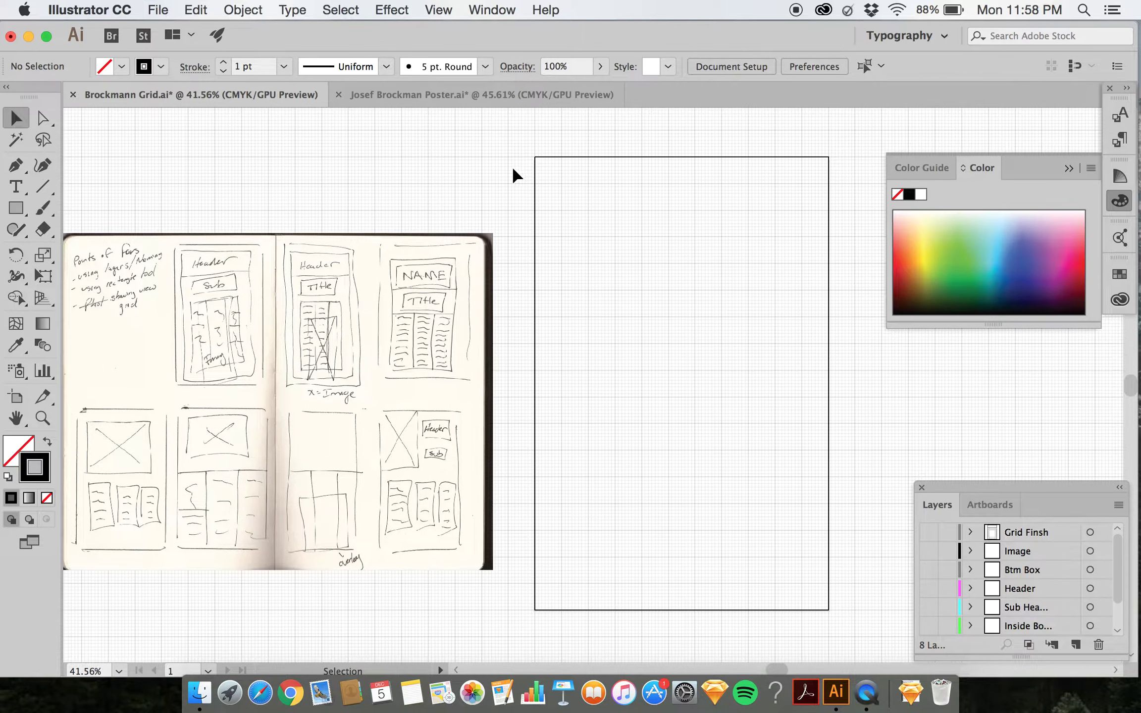
scroll(513, 171, "right", 4)
scroll(371, 174, "right", 1)
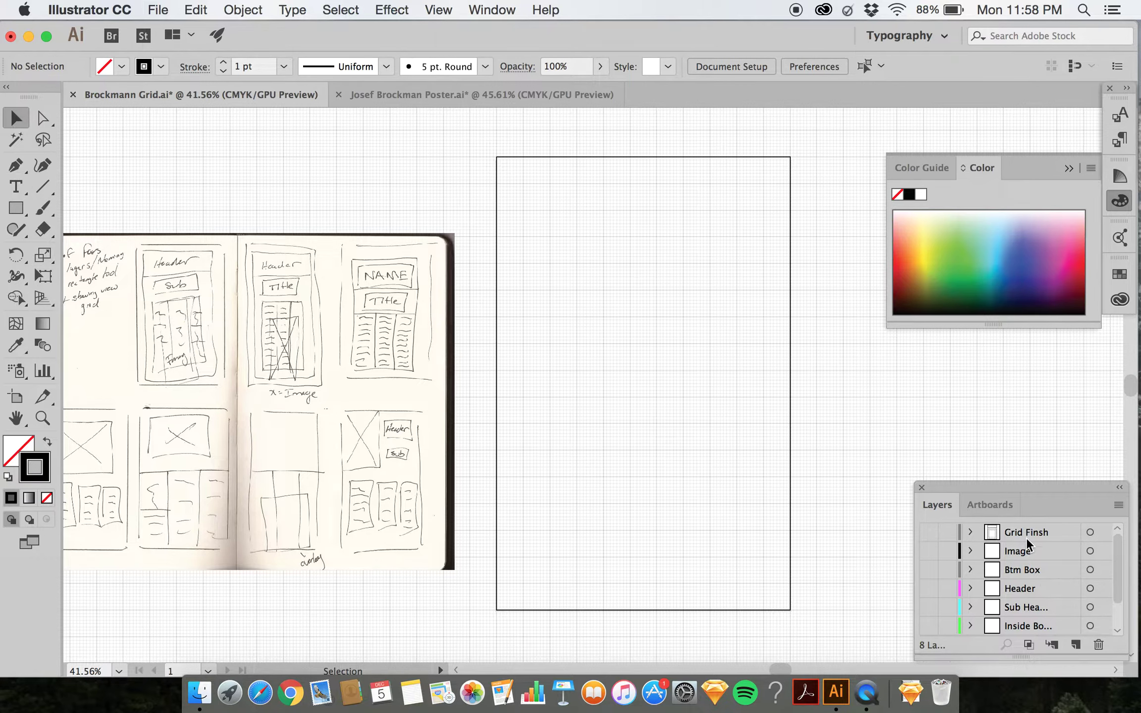
scroll(1029, 552, "down", 2)
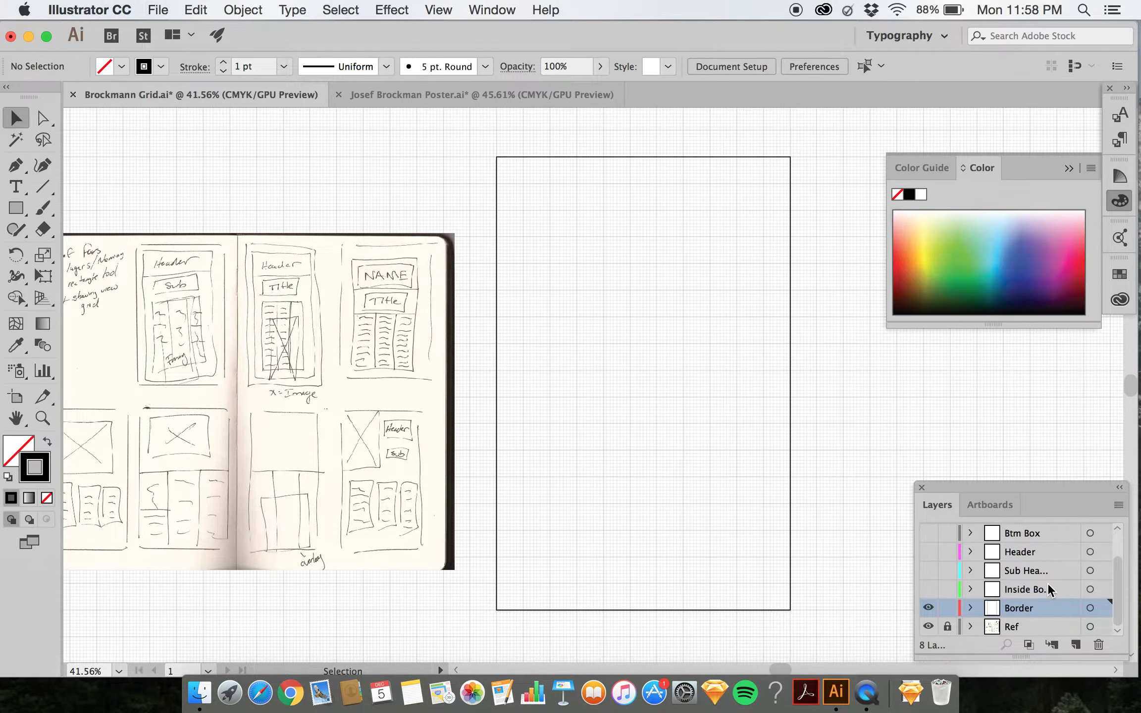
scroll(1049, 589, "up", 2)
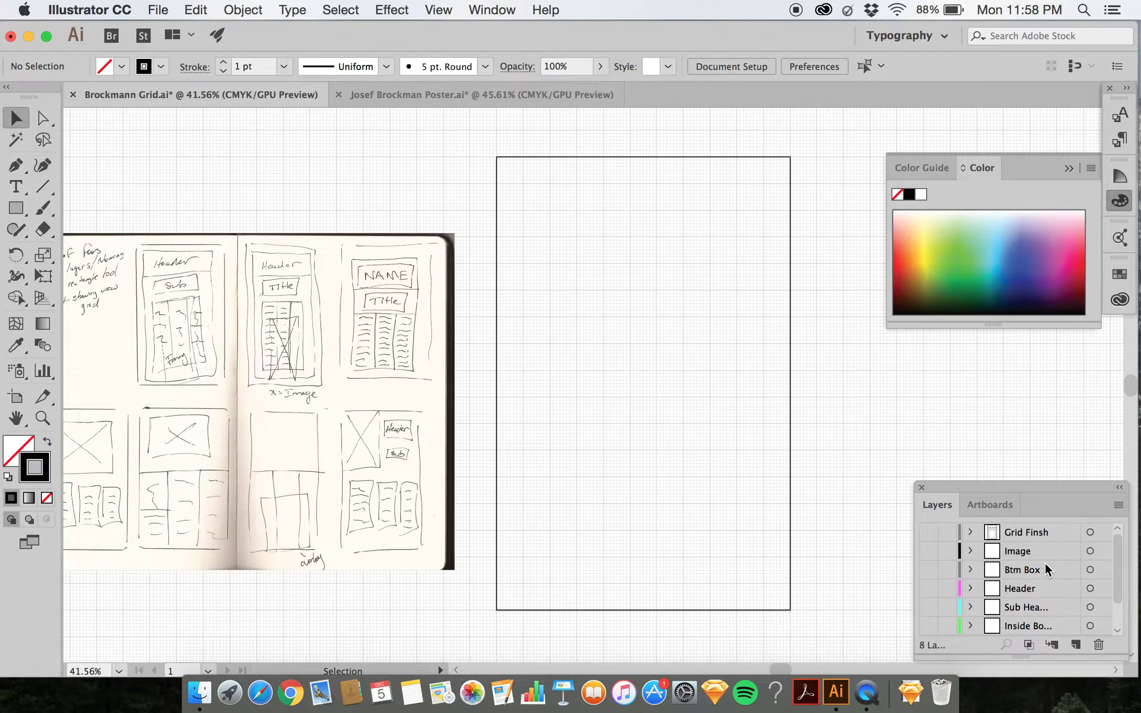
scroll(1049, 569, "down", 2)
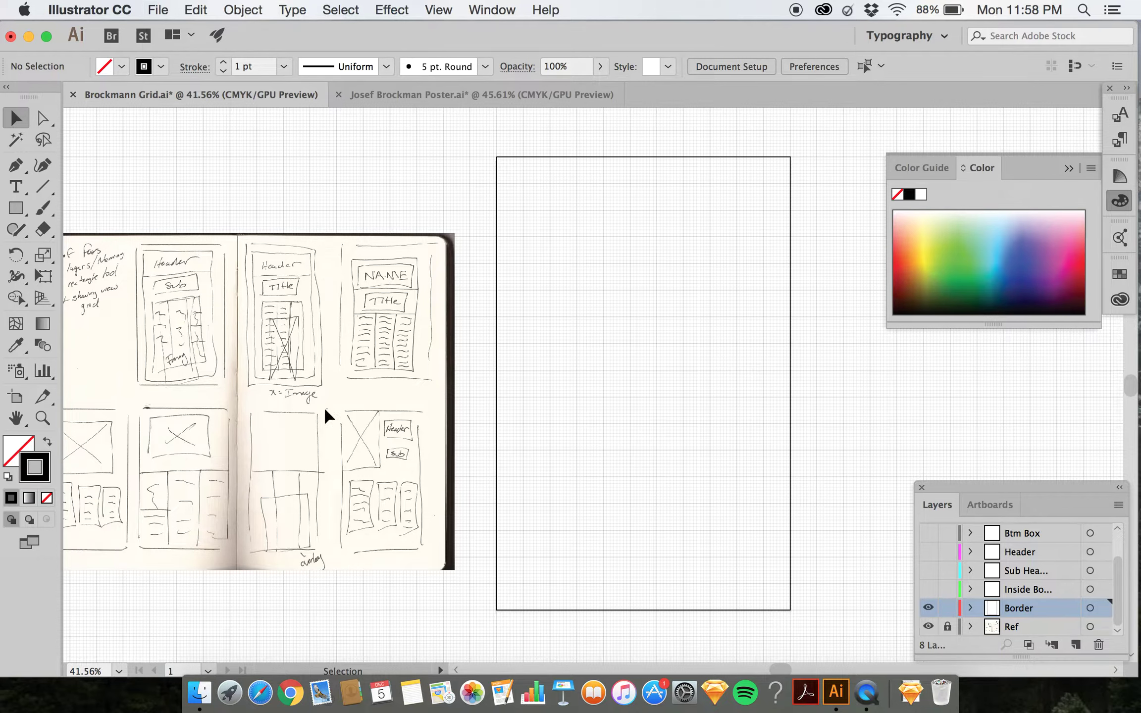
left_click(993, 626)
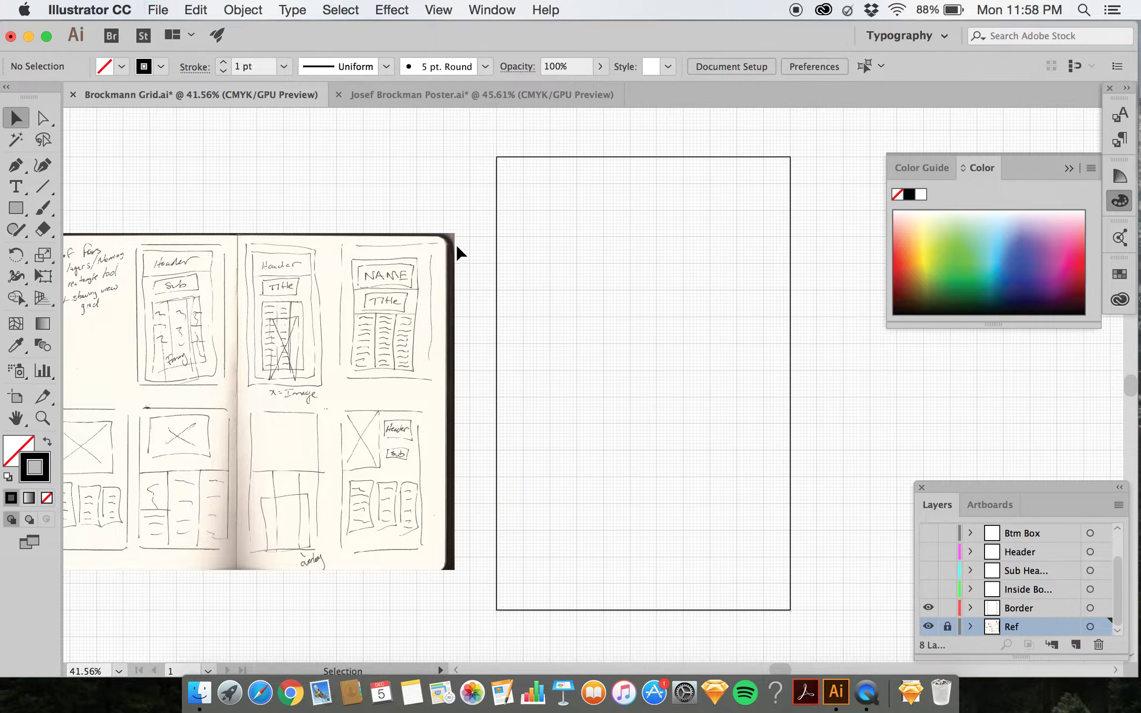
left_click(174, 15)
left_click(174, 31)
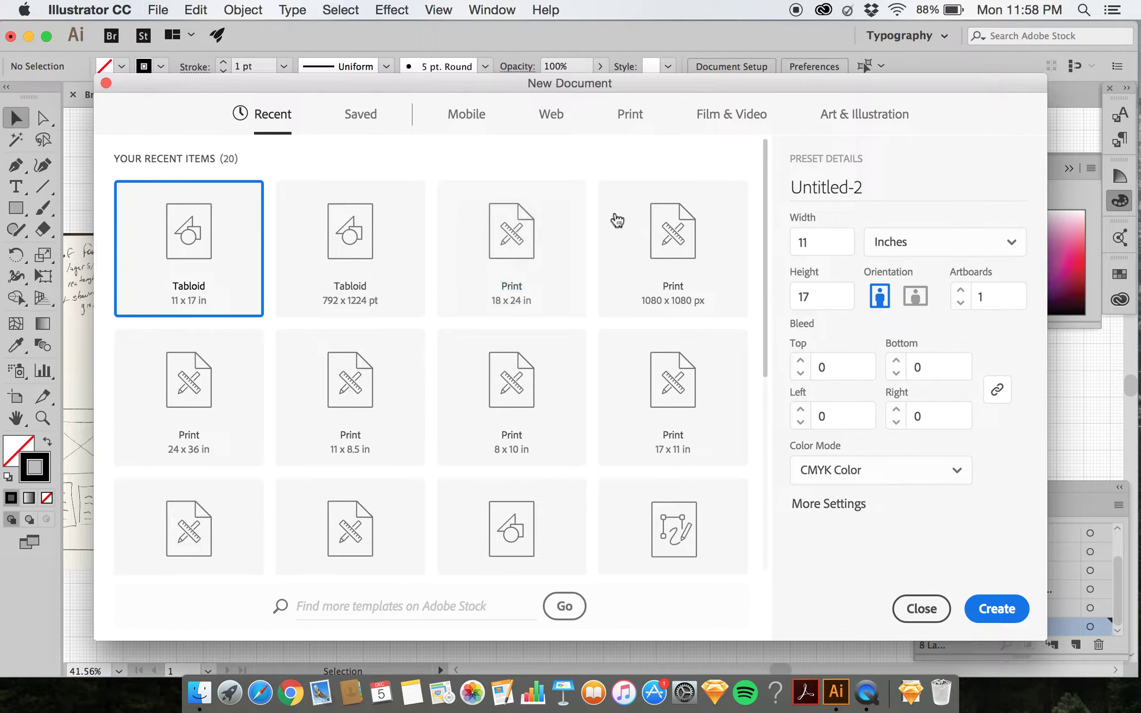
left_click(632, 119)
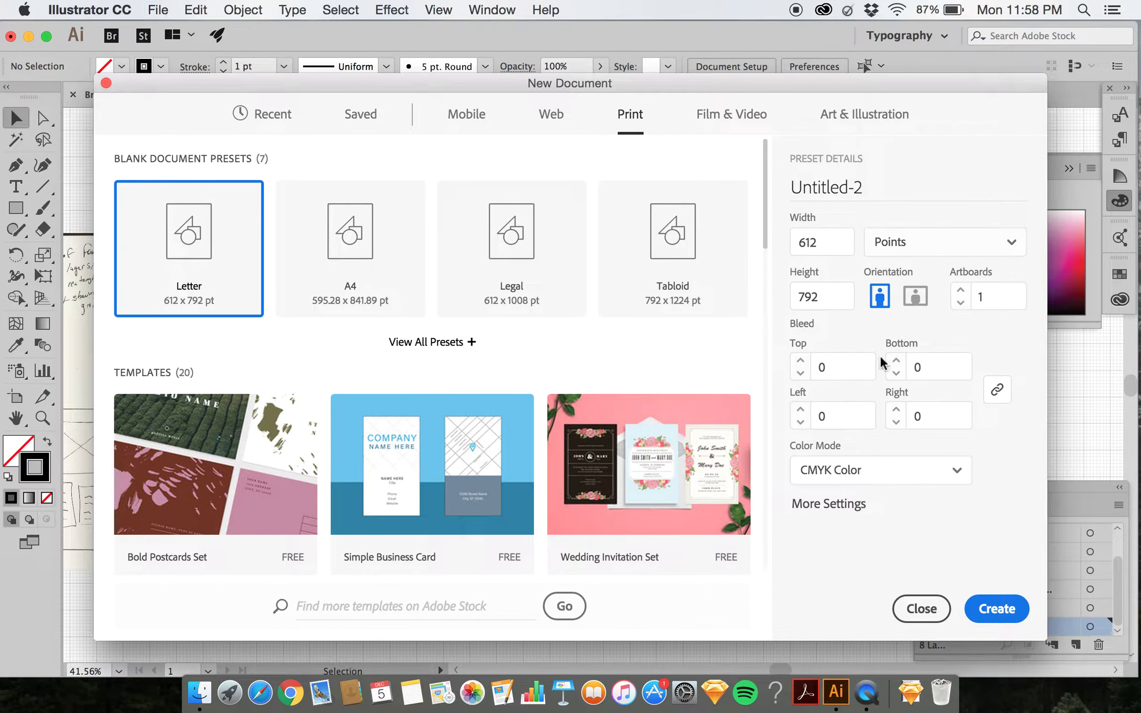
left_click(915, 609)
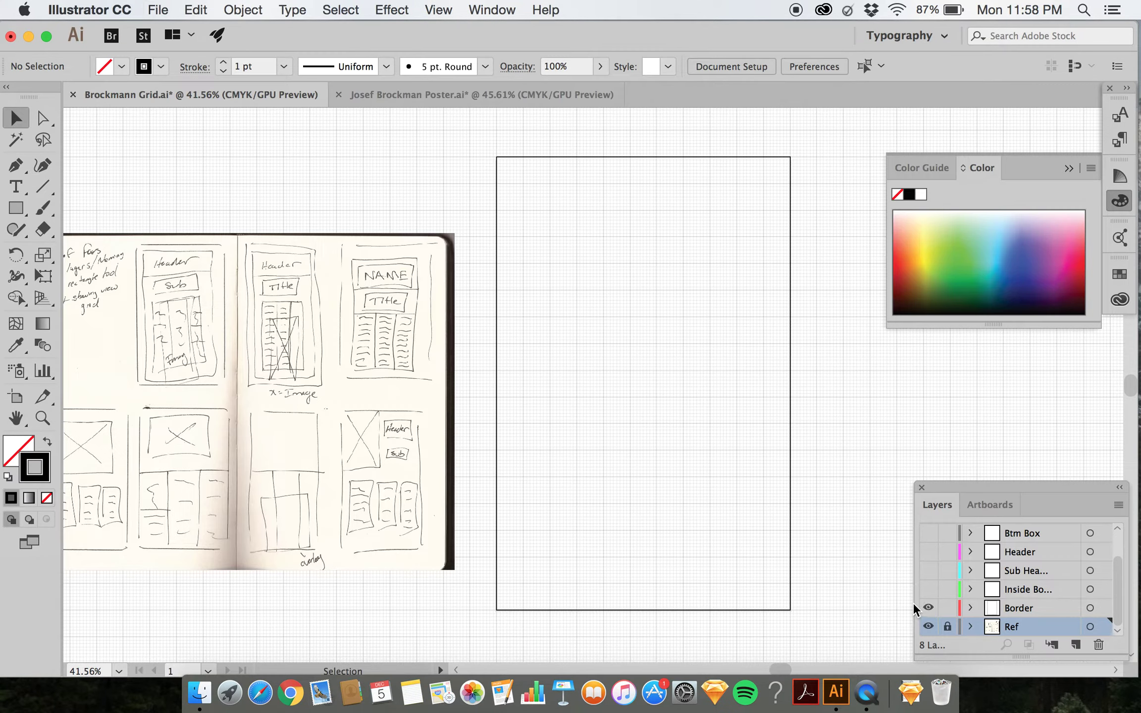
Make Border the active layer, and add and delete a trial layer above it.
left_click(1038, 609)
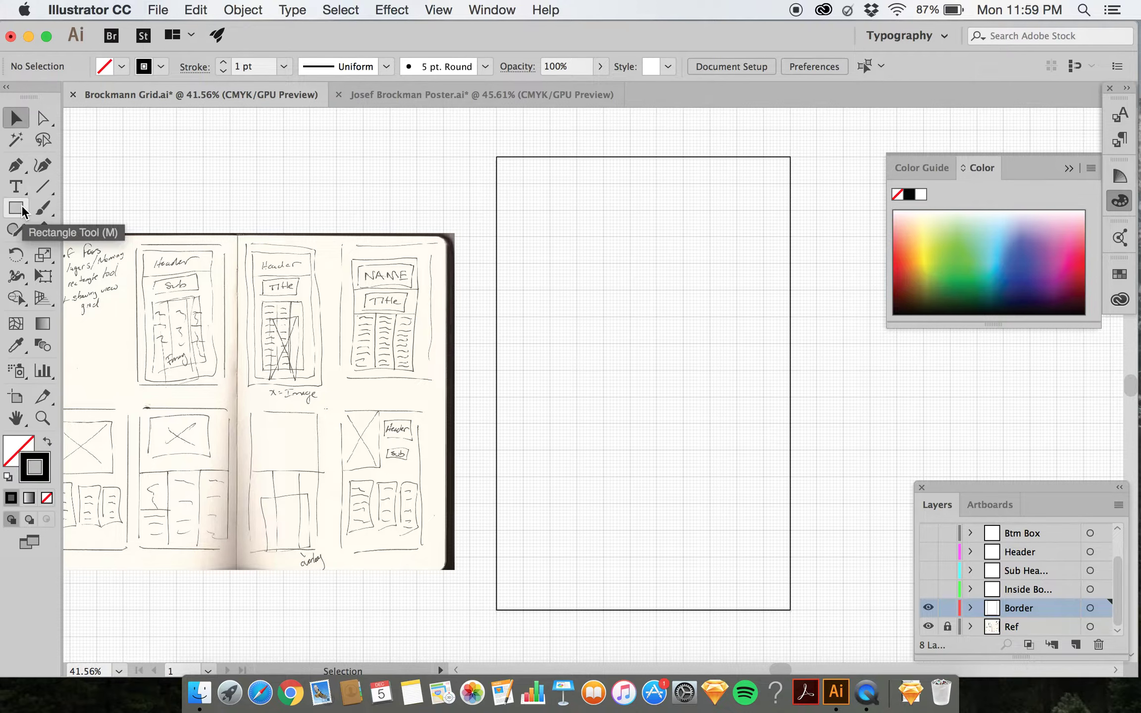
left_click(1073, 645)
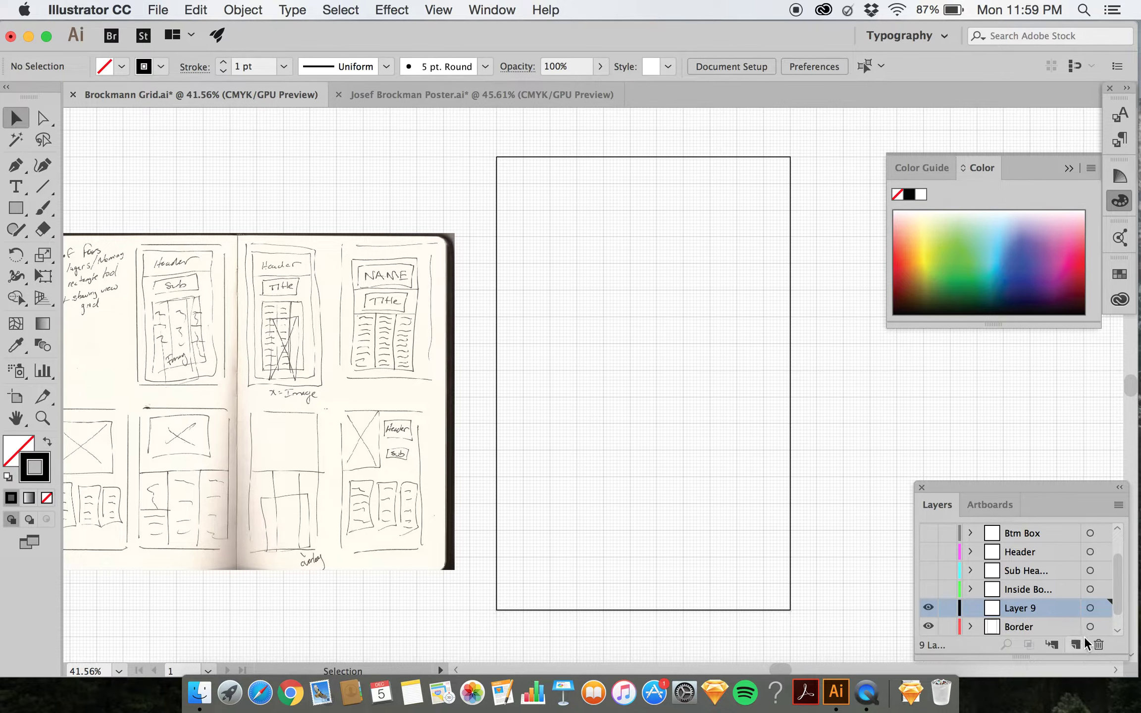
left_click(1097, 645)
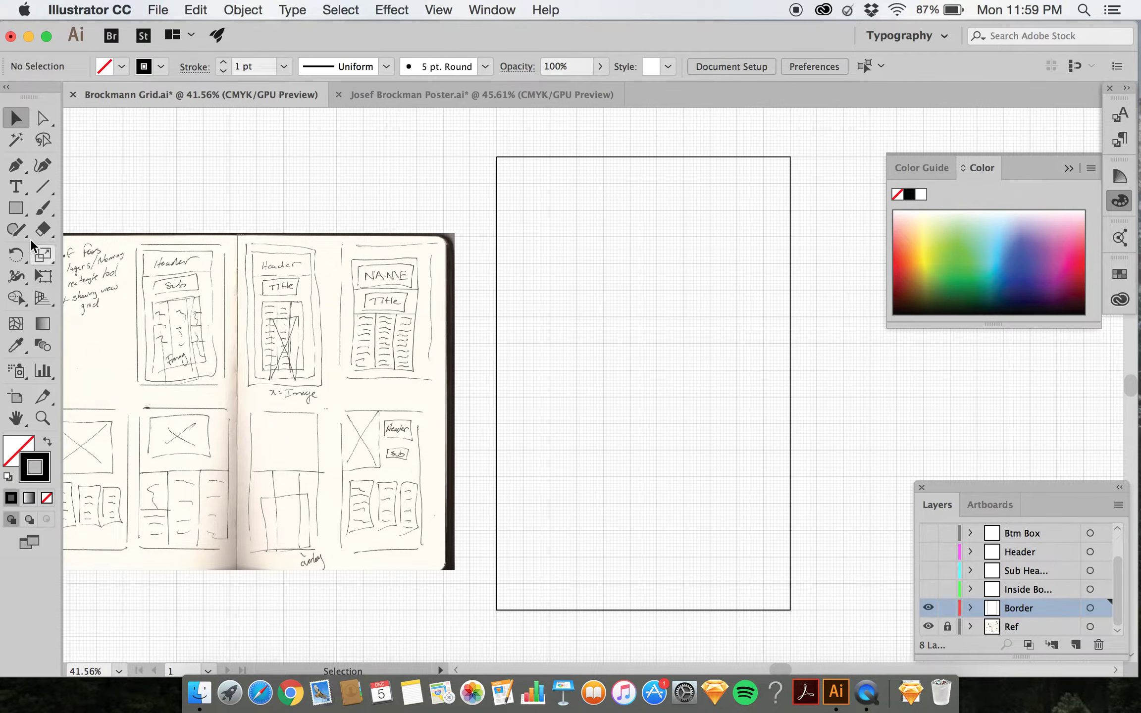
Draw a rectangle with no fill and no stroke covering the full artboard on the Border layer, and deselect it.
left_click(19, 208)
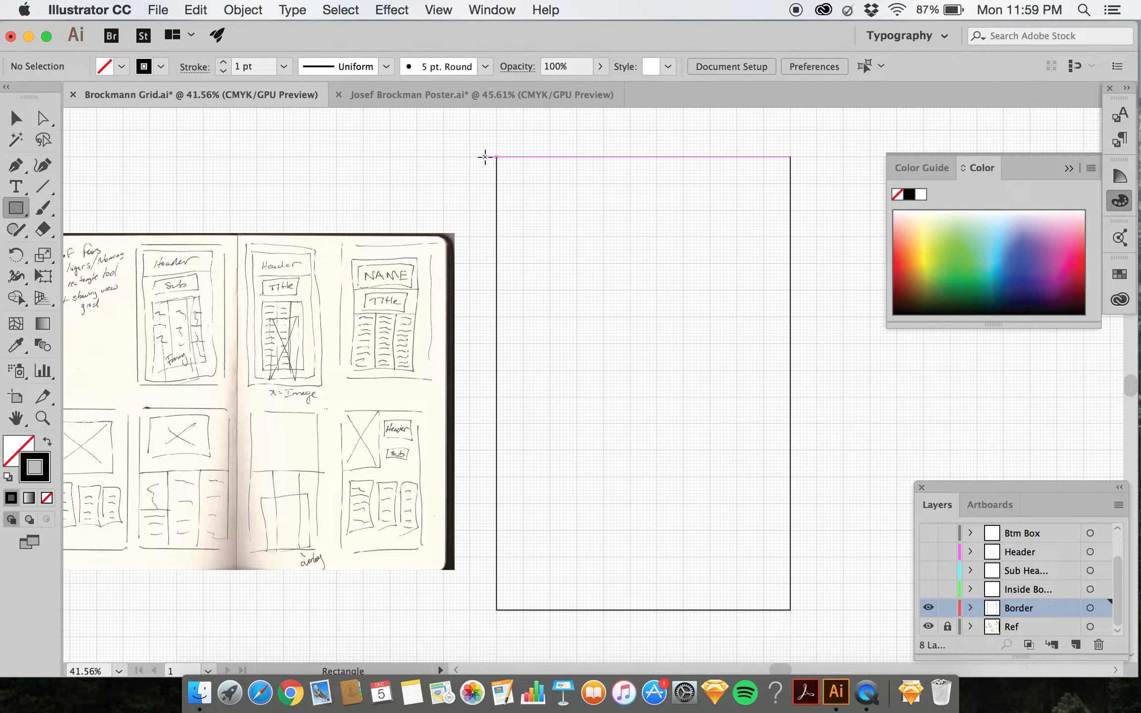
scroll(347, 114, "right", 1)
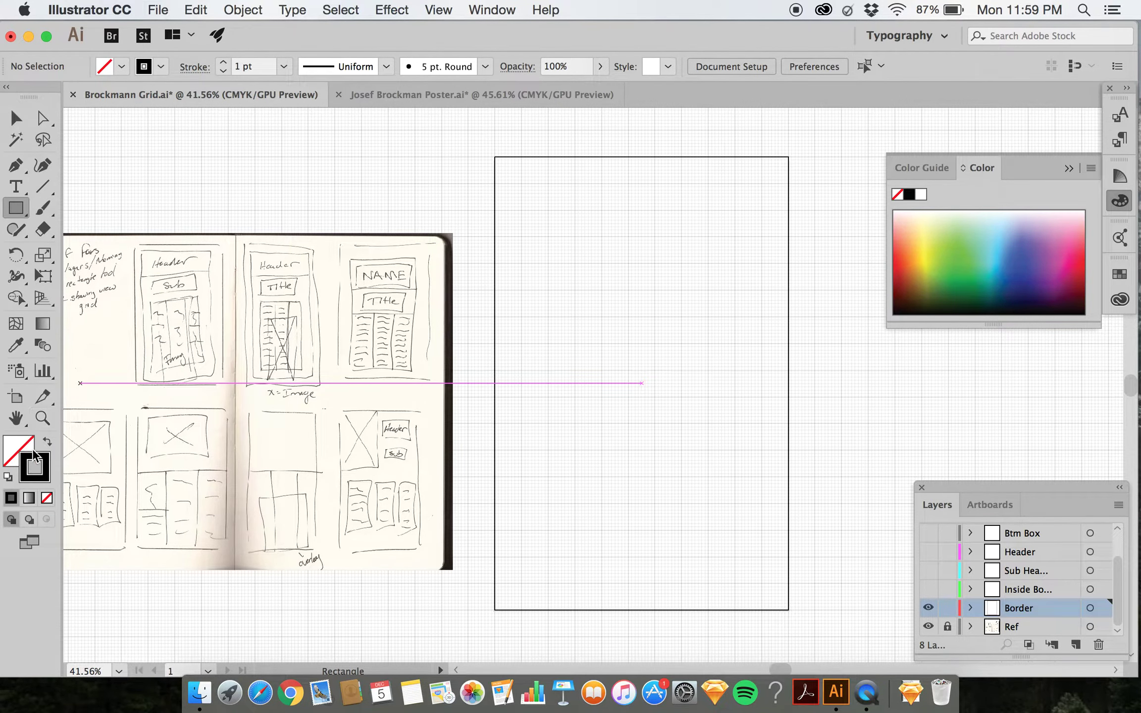
left_click(17, 455)
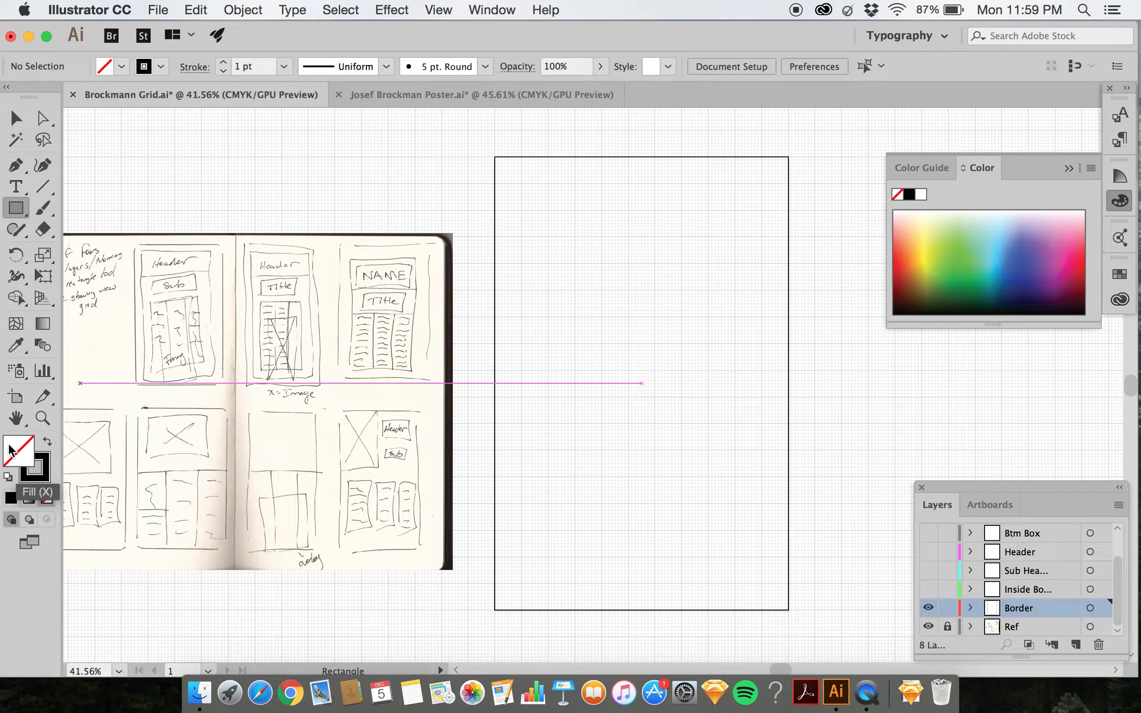
left_click(31, 474)
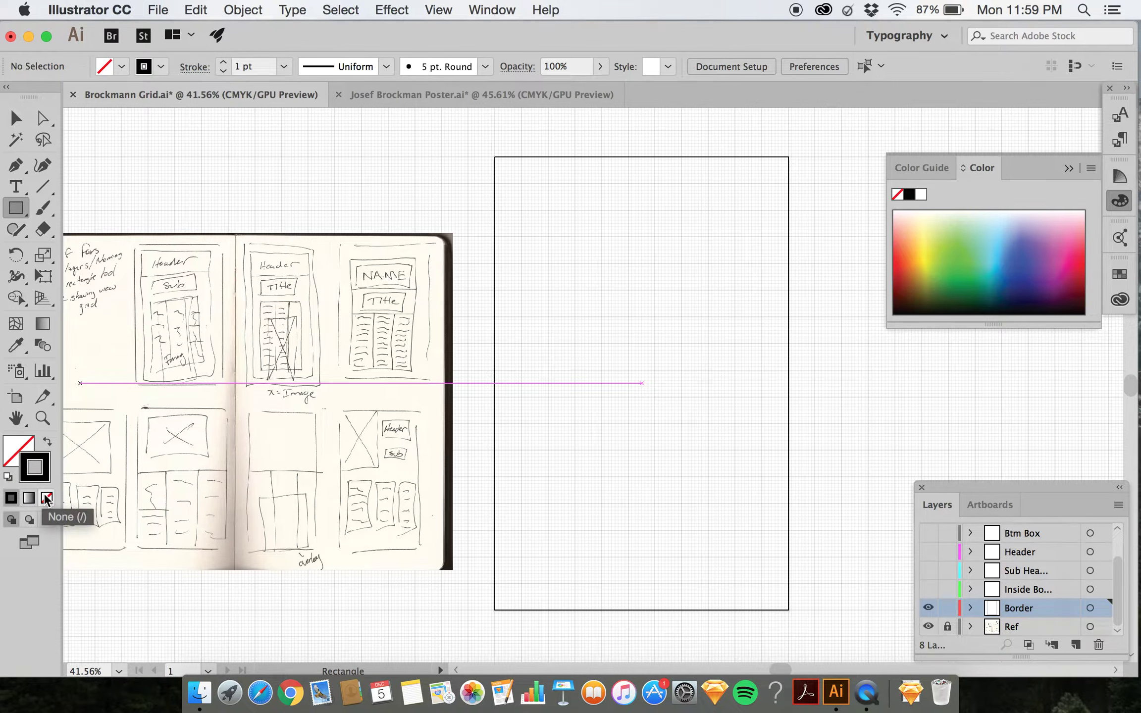
left_click(46, 498)
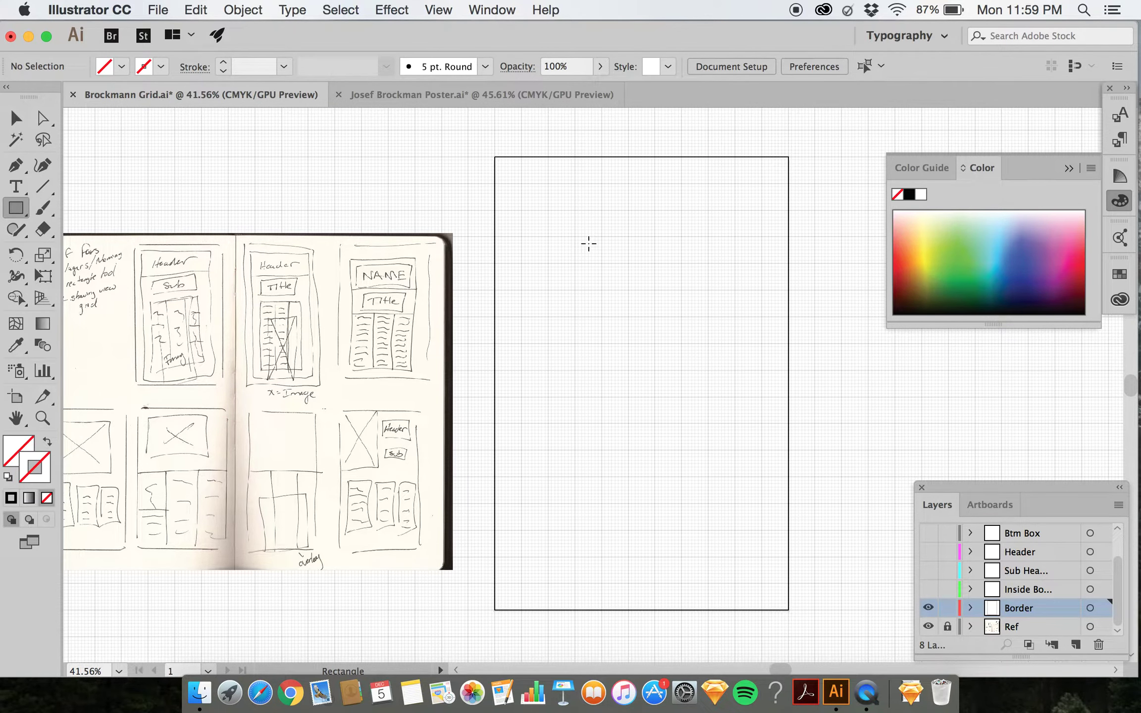
scroll(603, 232, "right", 2)
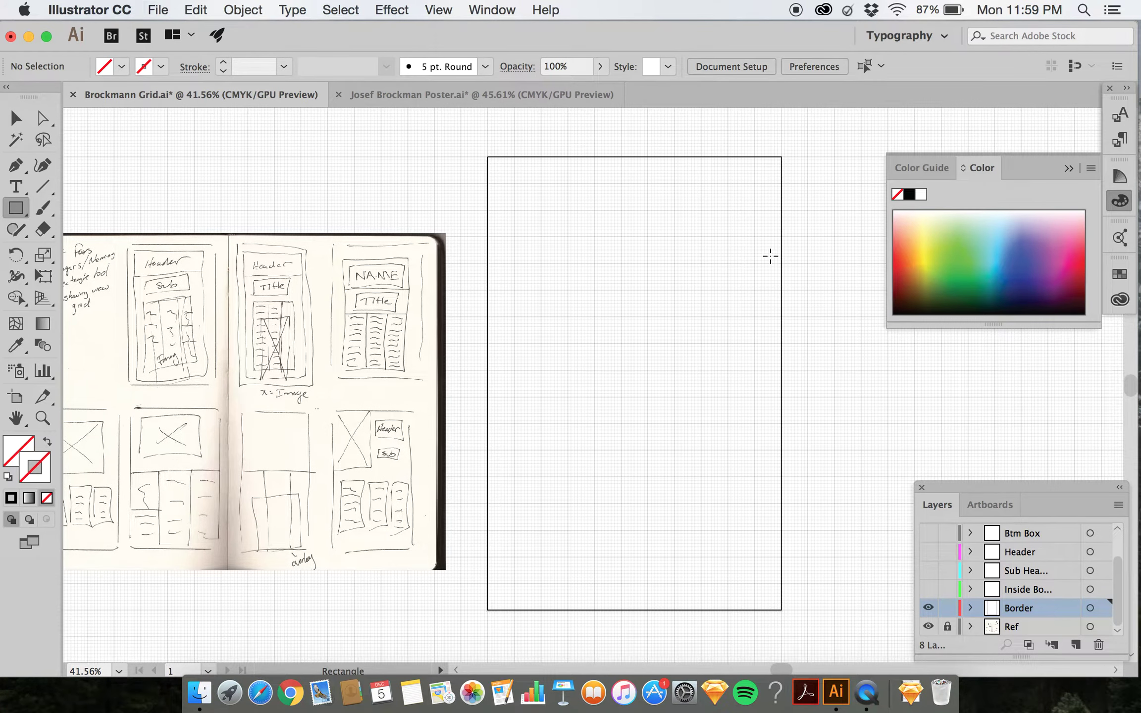
scroll(770, 256, "right", 8)
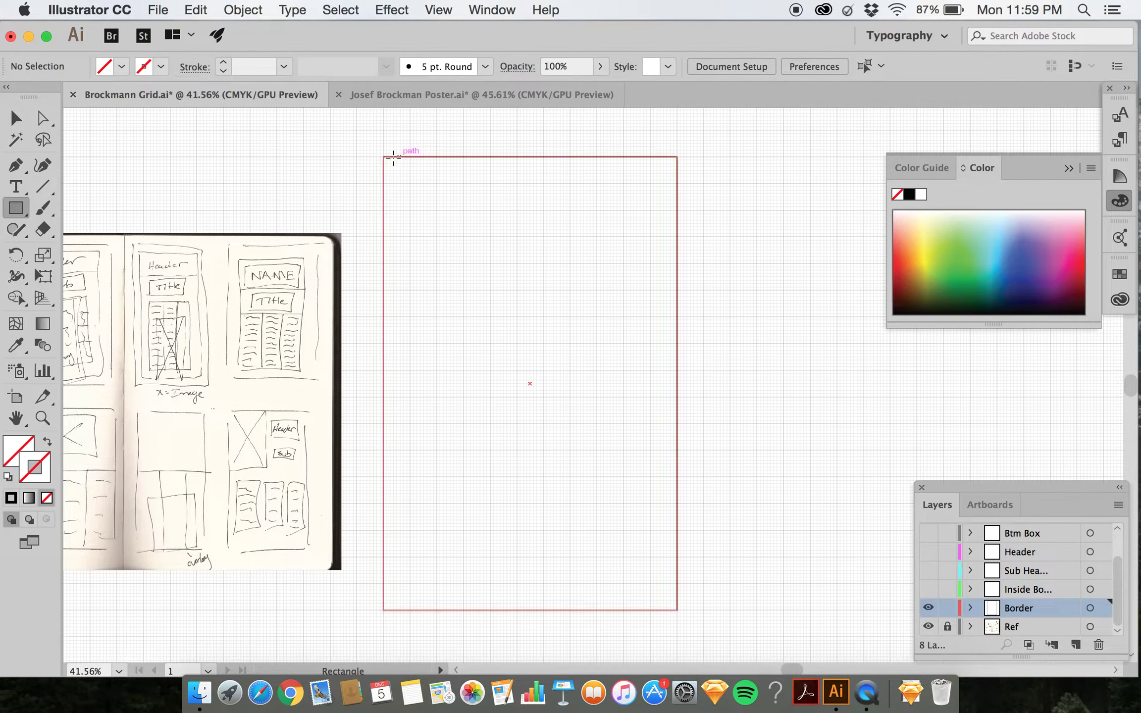
left_click_drag(383, 157, 679, 611)
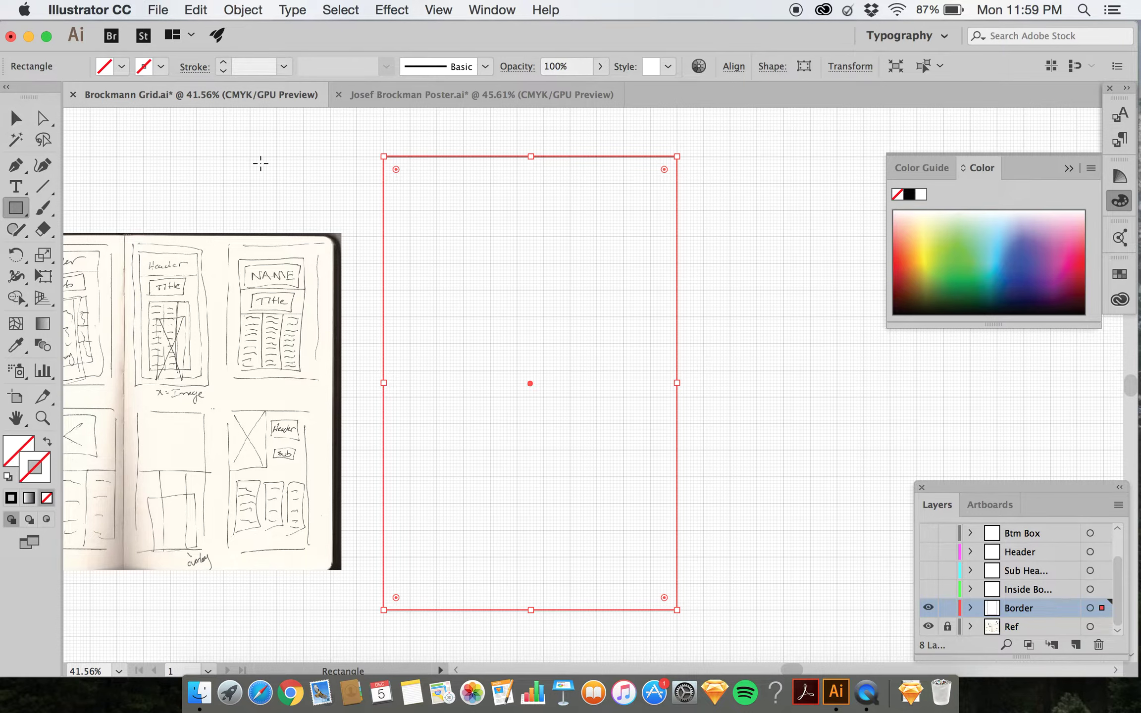
key("v")
left_click(268, 168)
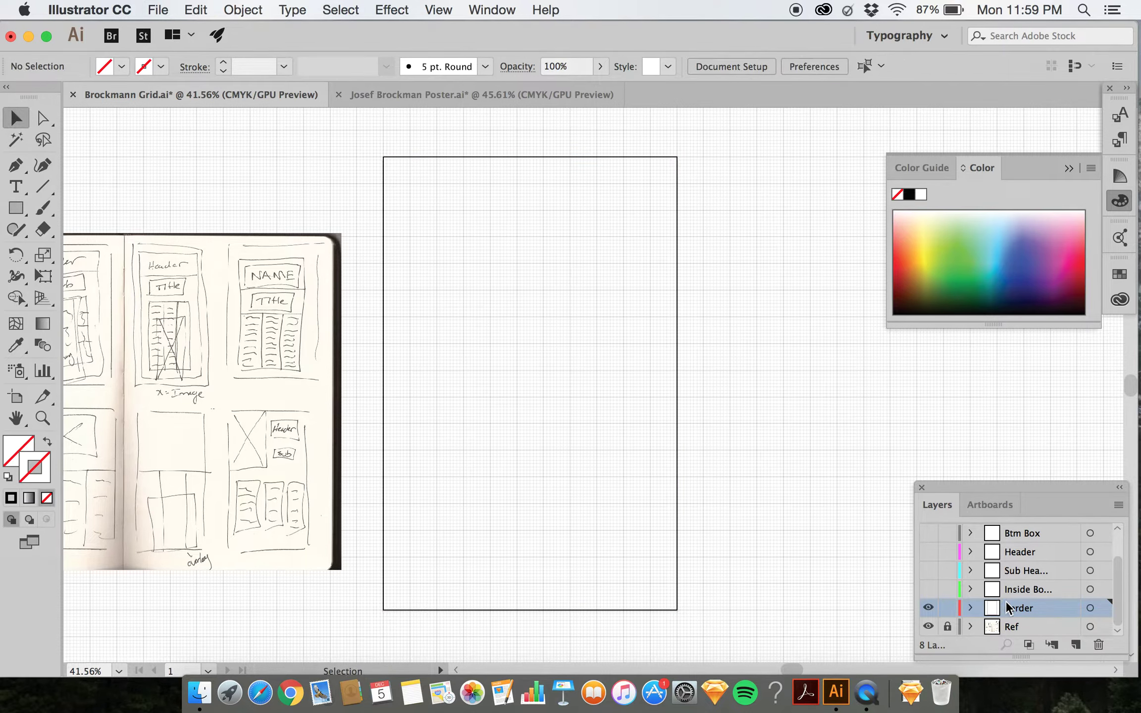
Show the inside box layer above Border and draw a rectangle on it, starting slightly inside the artboard's upper-left corner.
left_click(1031, 591)
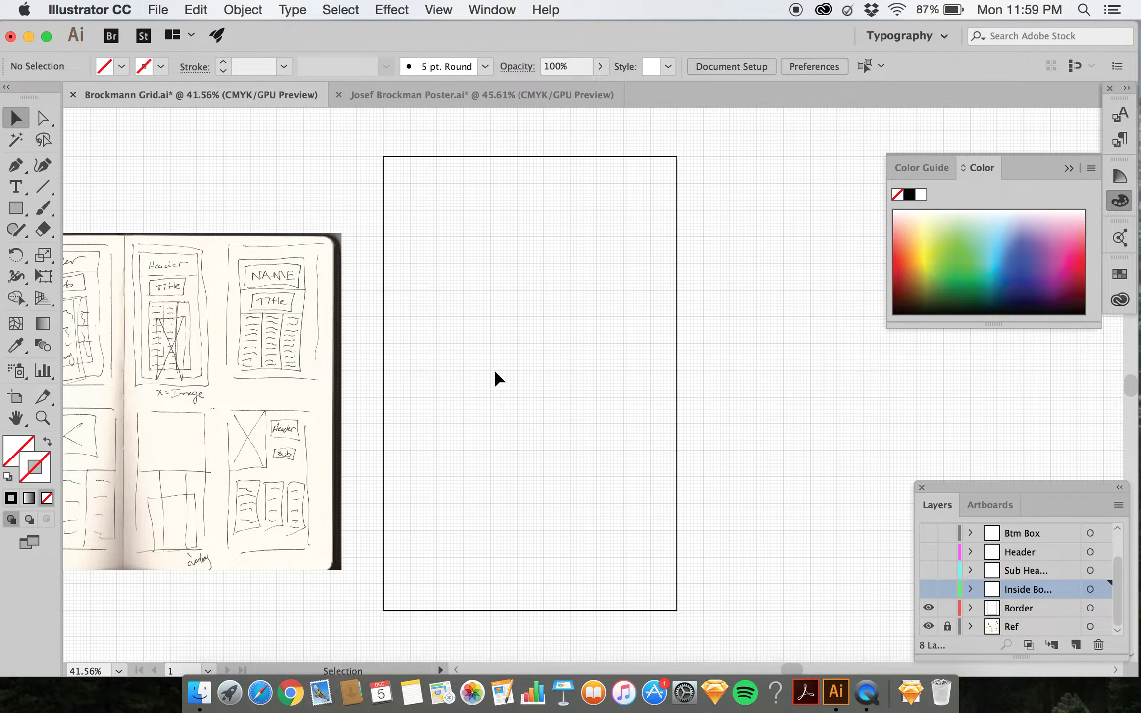
left_click(929, 589)
left_click(15, 208)
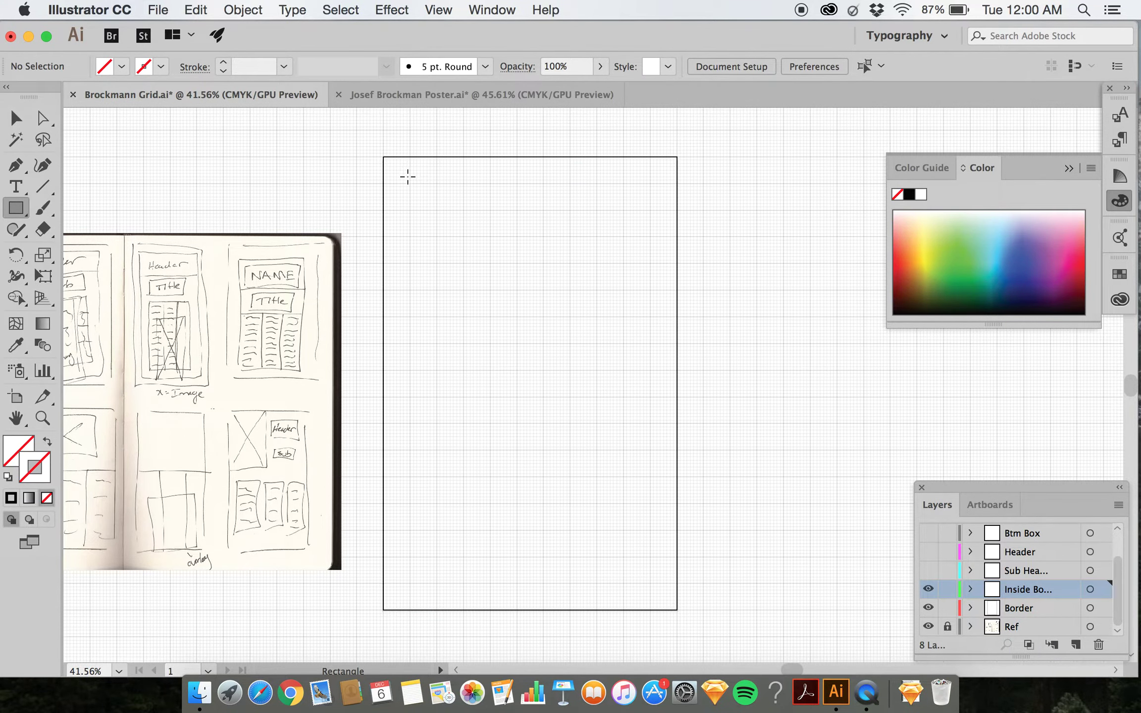
scroll(406, 176, "up", 3)
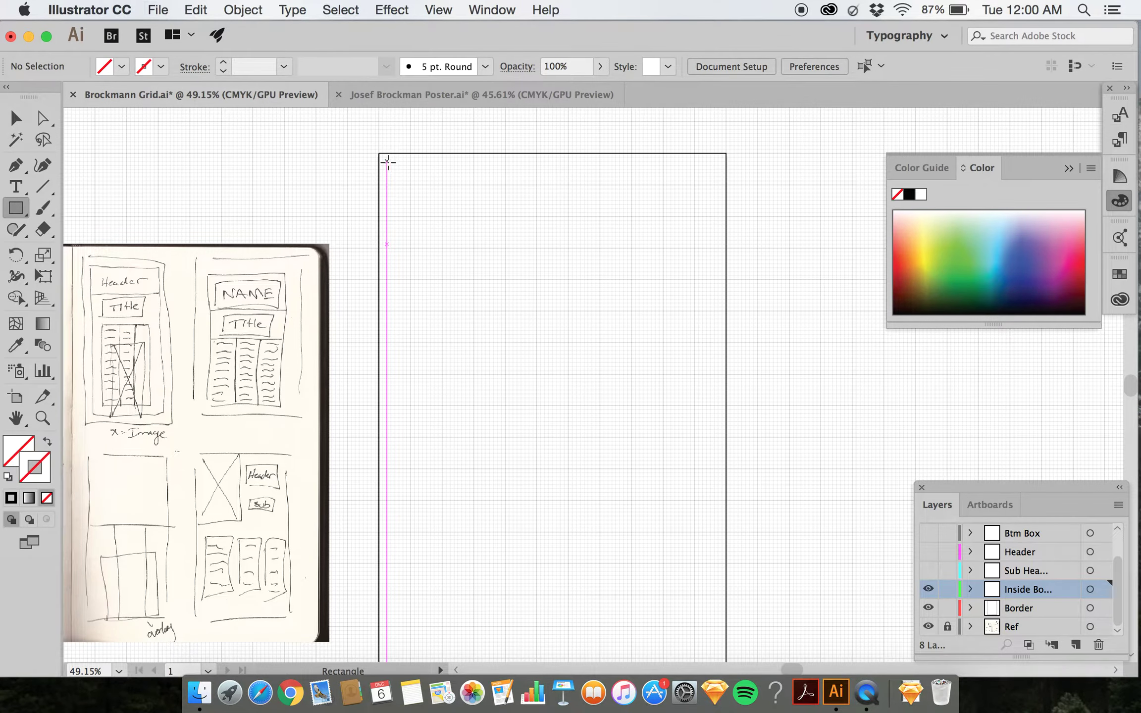
left_click_drag(388, 162, 699, 621)
scroll(677, 591, "down", 3)
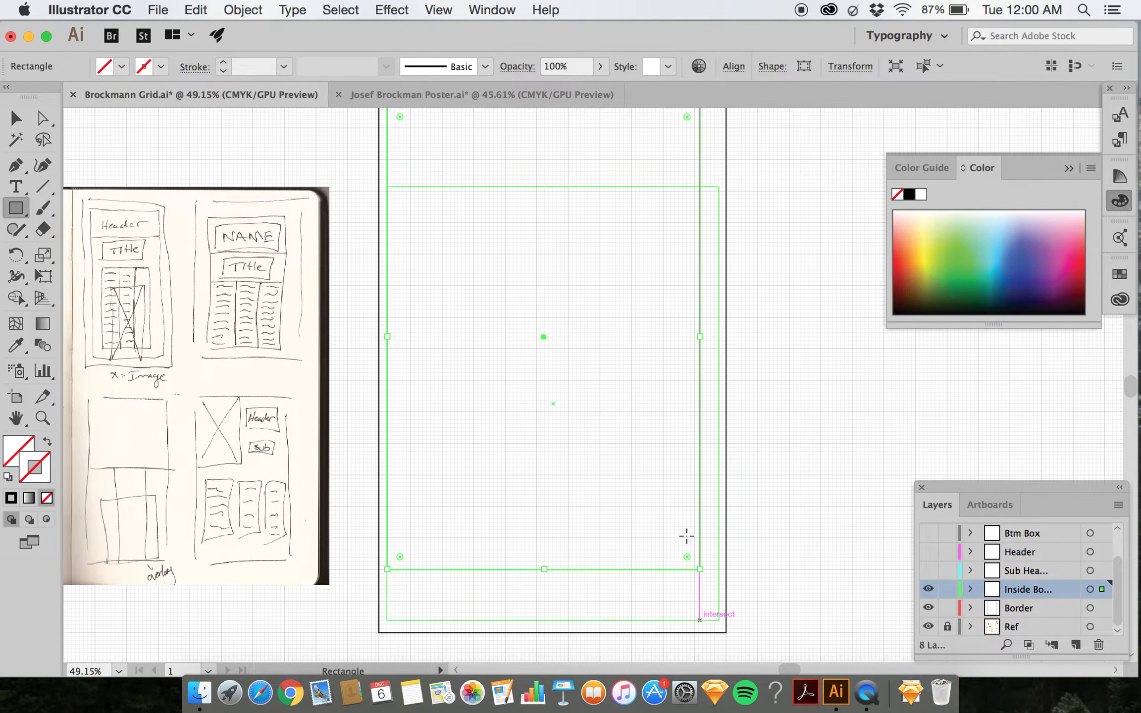
Stretch the inside box rectangle's bottom and right edges outward, leaving a narrow margin inside the artboard.
scroll(687, 535, "down", 5)
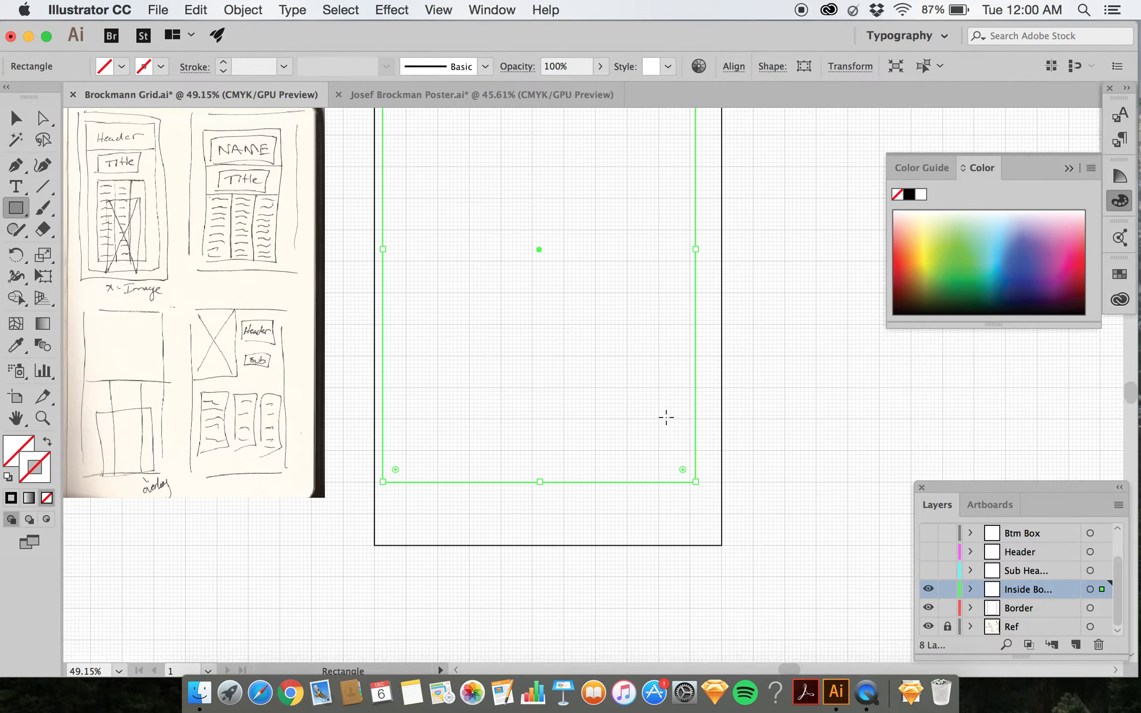
scroll(667, 417, "down", 4)
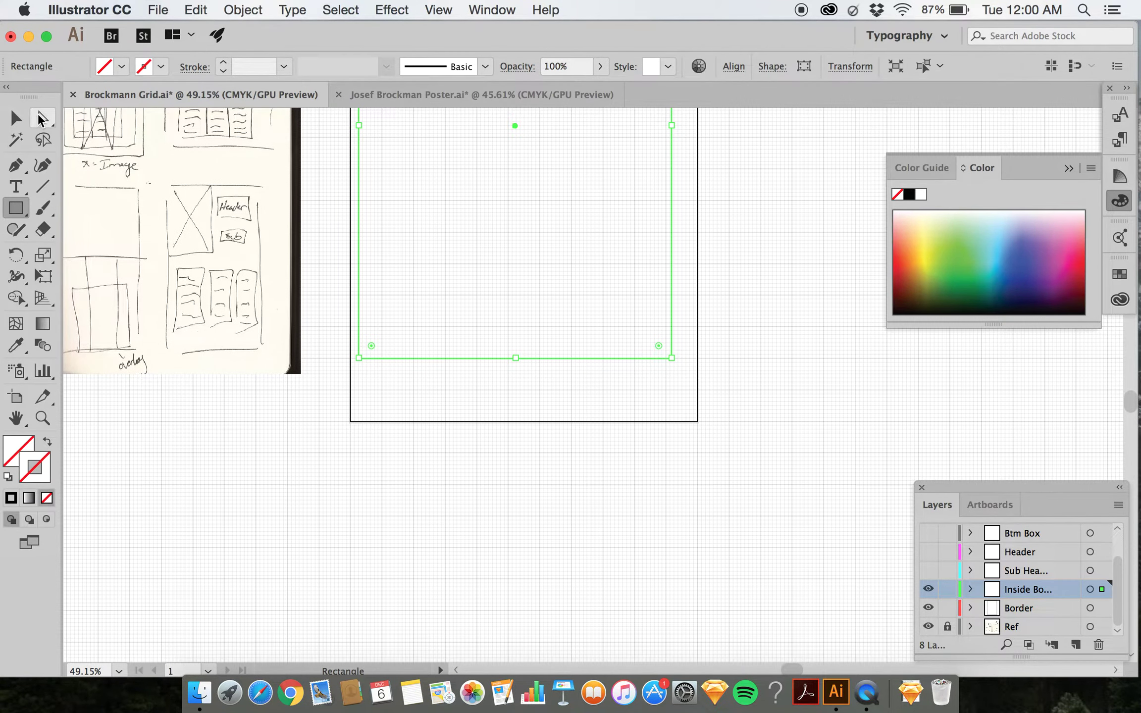
left_click(41, 119)
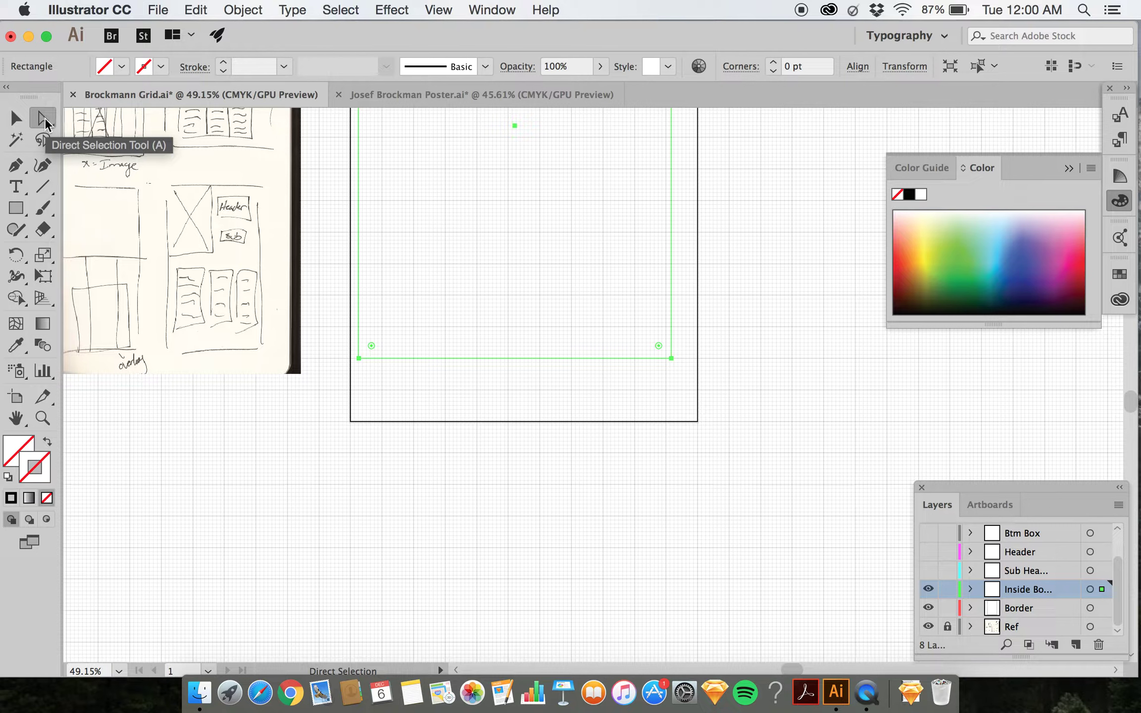
left_click(15, 118)
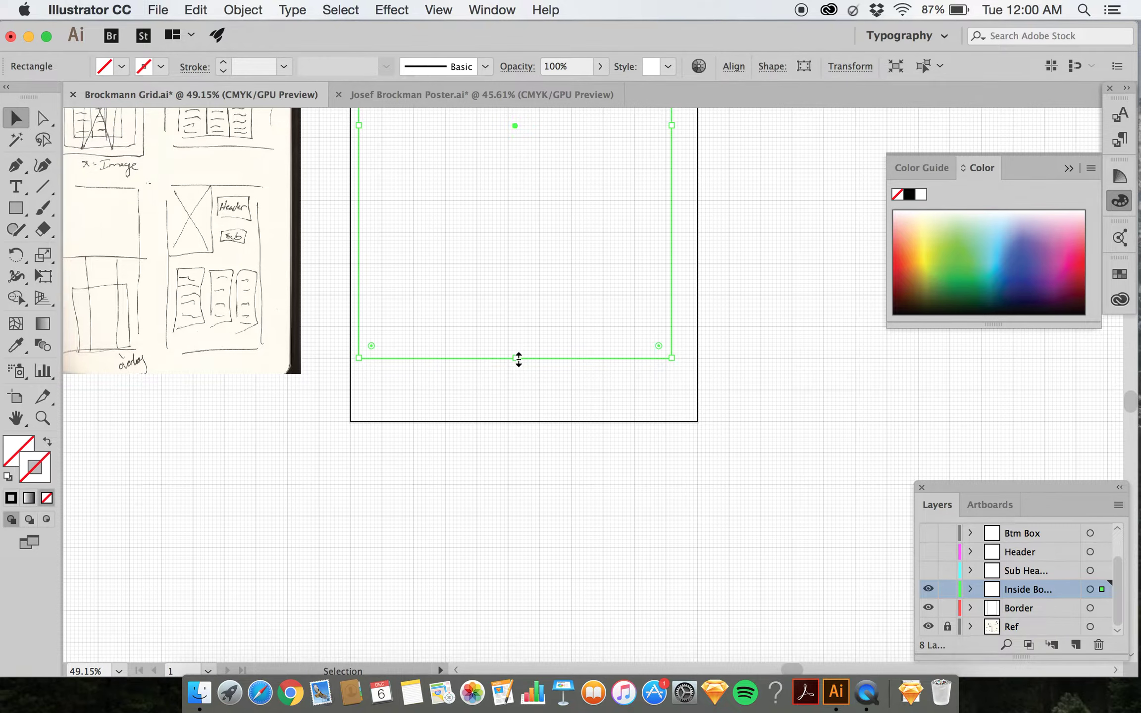
left_click_drag(518, 359, 538, 417)
scroll(611, 324, "up", 1)
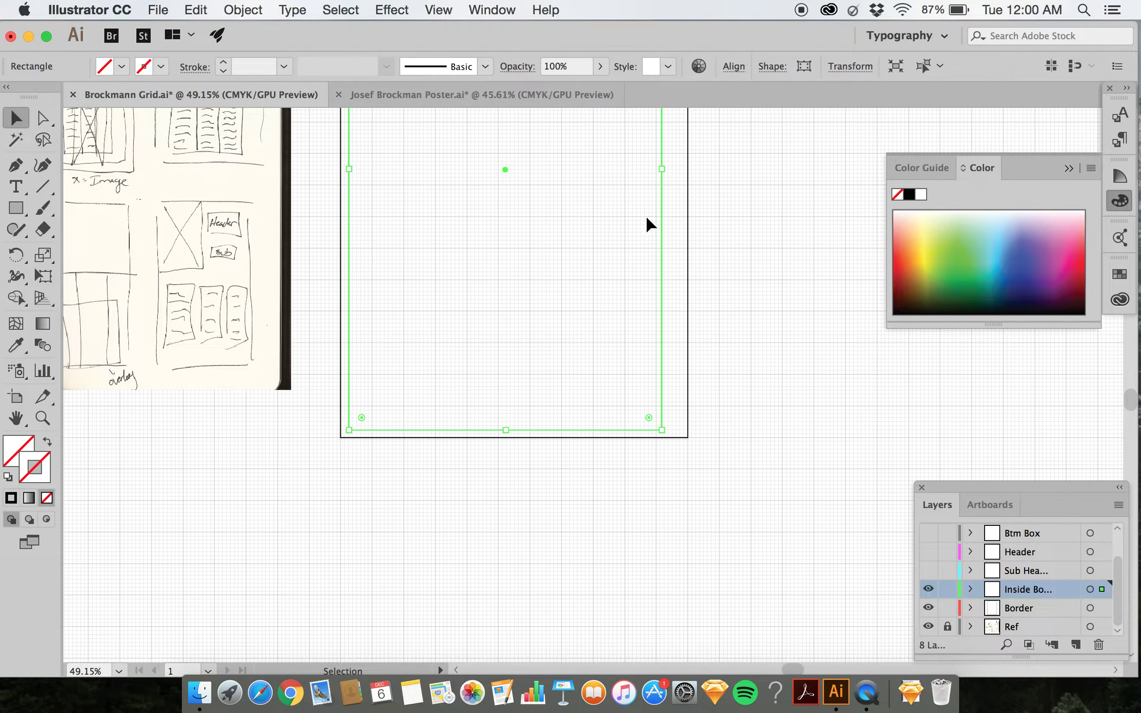
left_click_drag(664, 170, 682, 172)
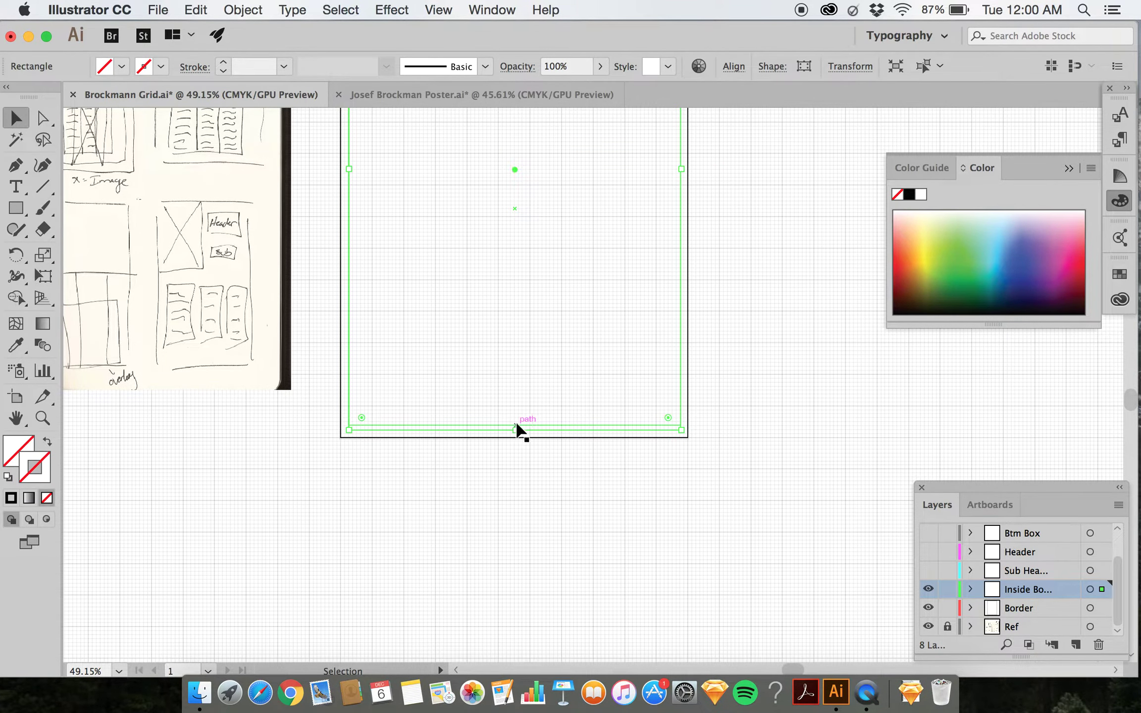
Fine-tune the bottom and top edges of the inside box rectangle to even its margins, and deselect it.
left_click_drag(516, 428, 517, 427)
scroll(515, 347, "up", 1)
scroll(515, 348, "up", 10)
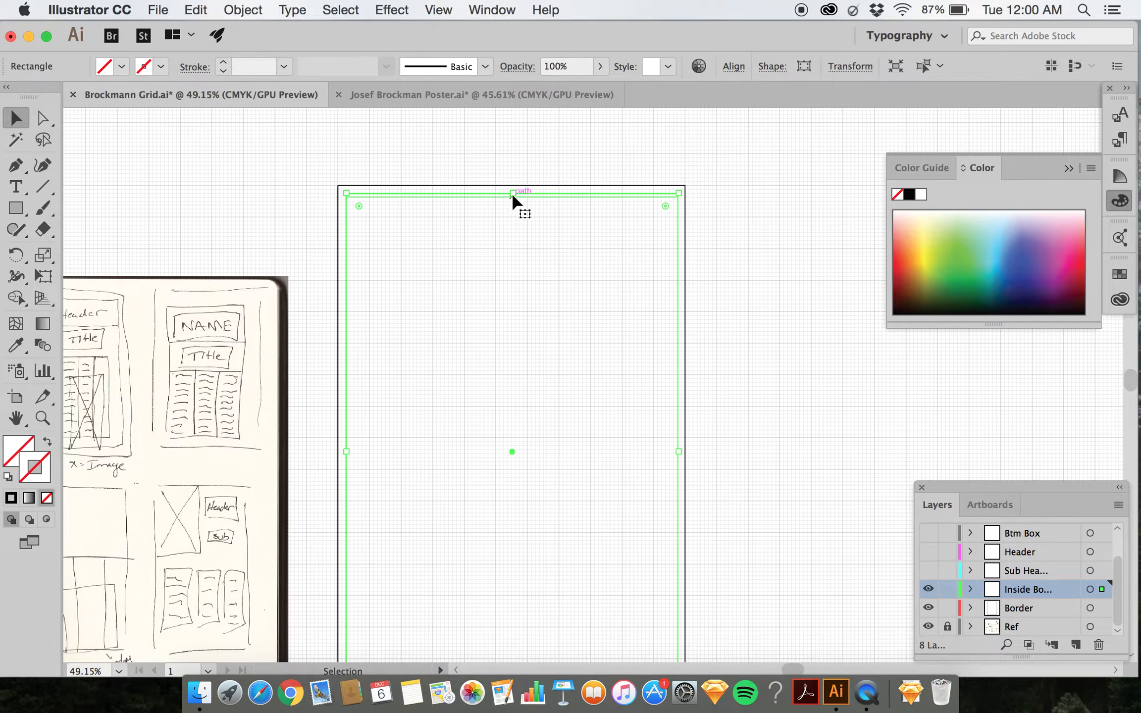
left_click_drag(513, 195, 516, 202)
left_click(531, 159)
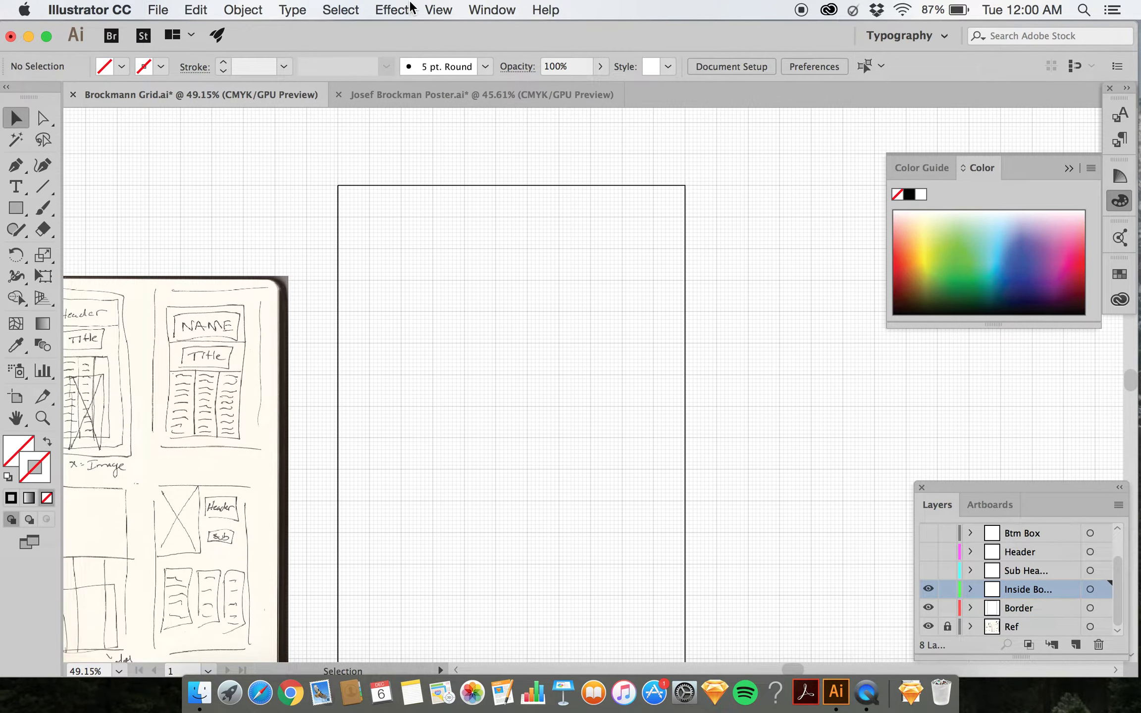
left_click(438, 10)
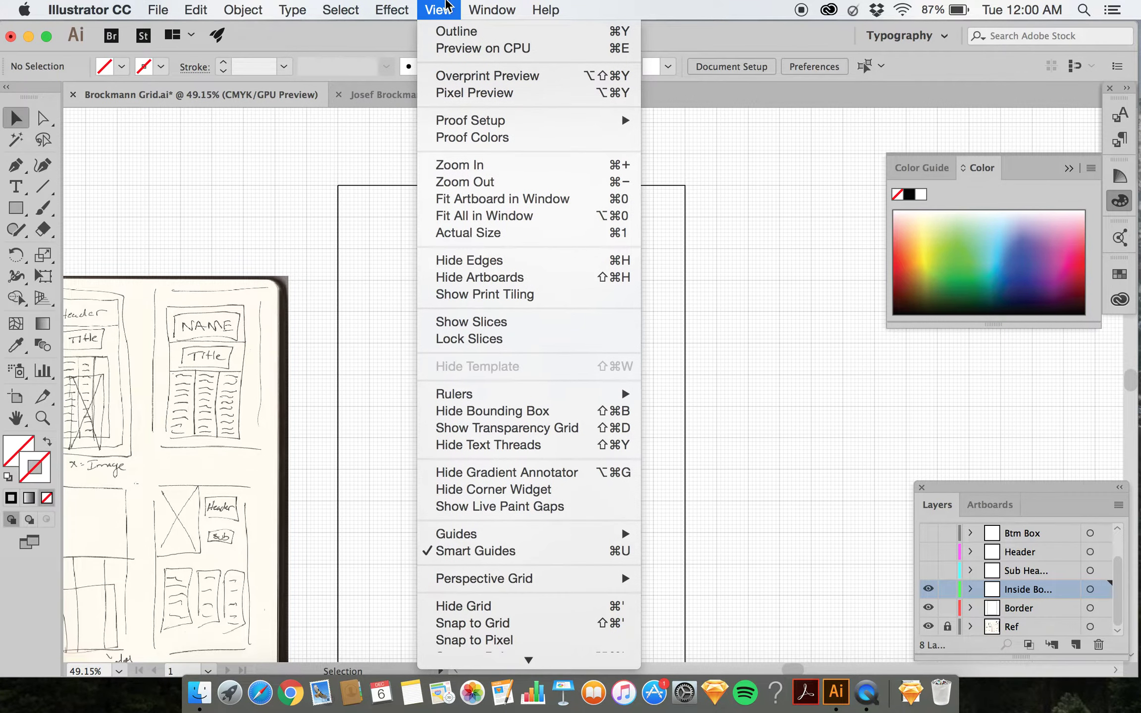
scroll(535, 605, "down", 2)
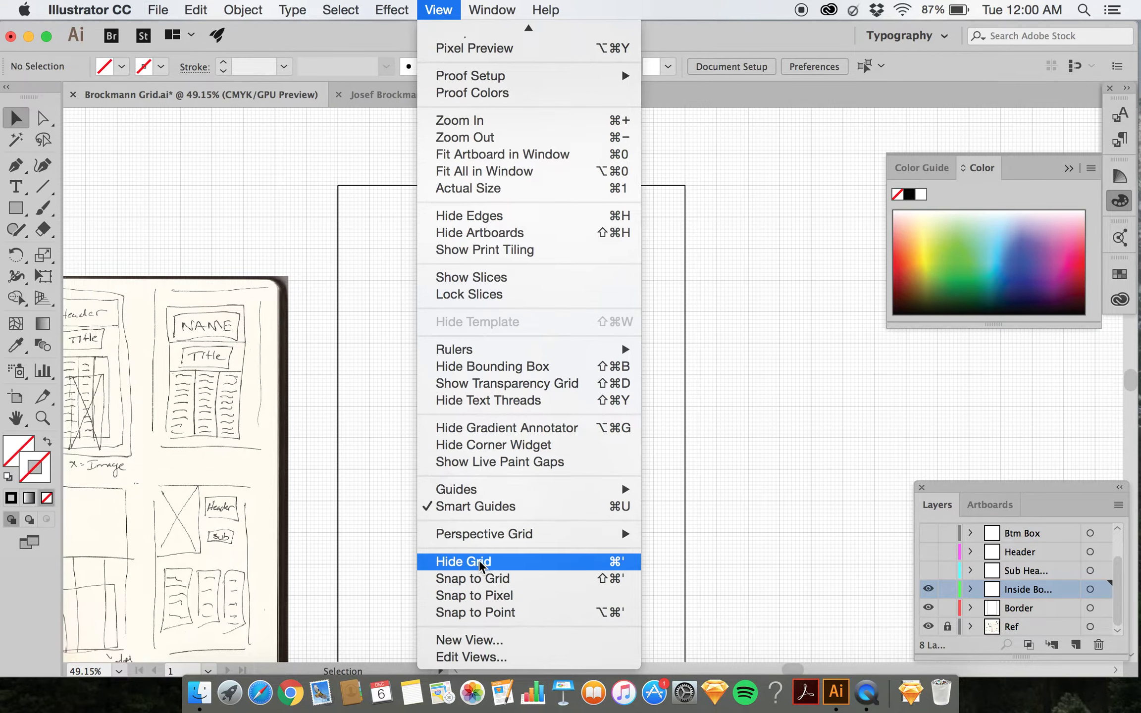
left_click(817, 536)
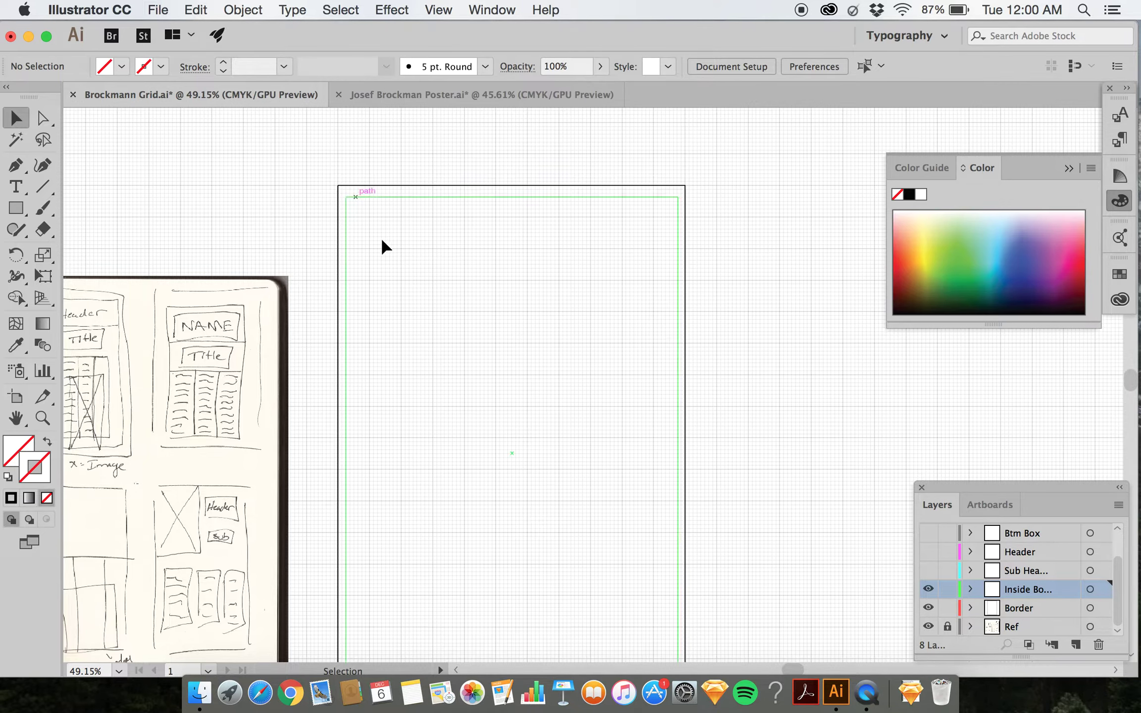
Realign the inside box rectangle's top edge so its margin matches the side margins, and deselect it.
left_click(347, 277)
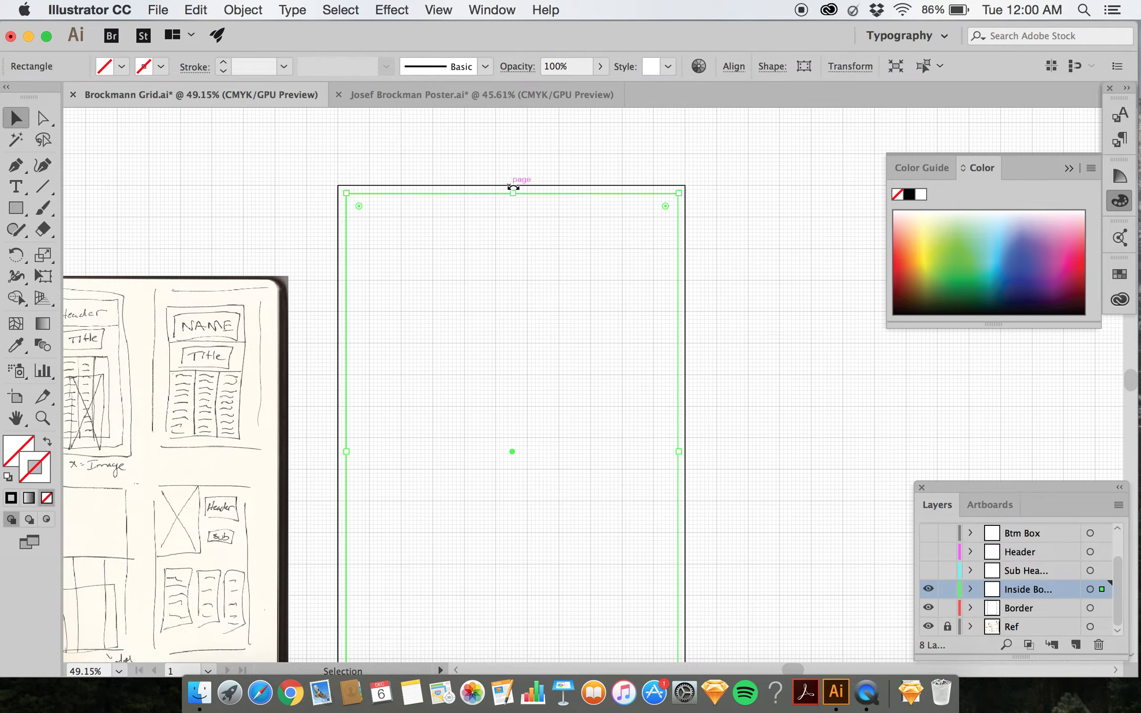
mouse_move(519, 194)
left_mouse_down()
mouse_move(512, 212)
mouse_move(511, 197)
left_mouse_up()
left_click(726, 251)
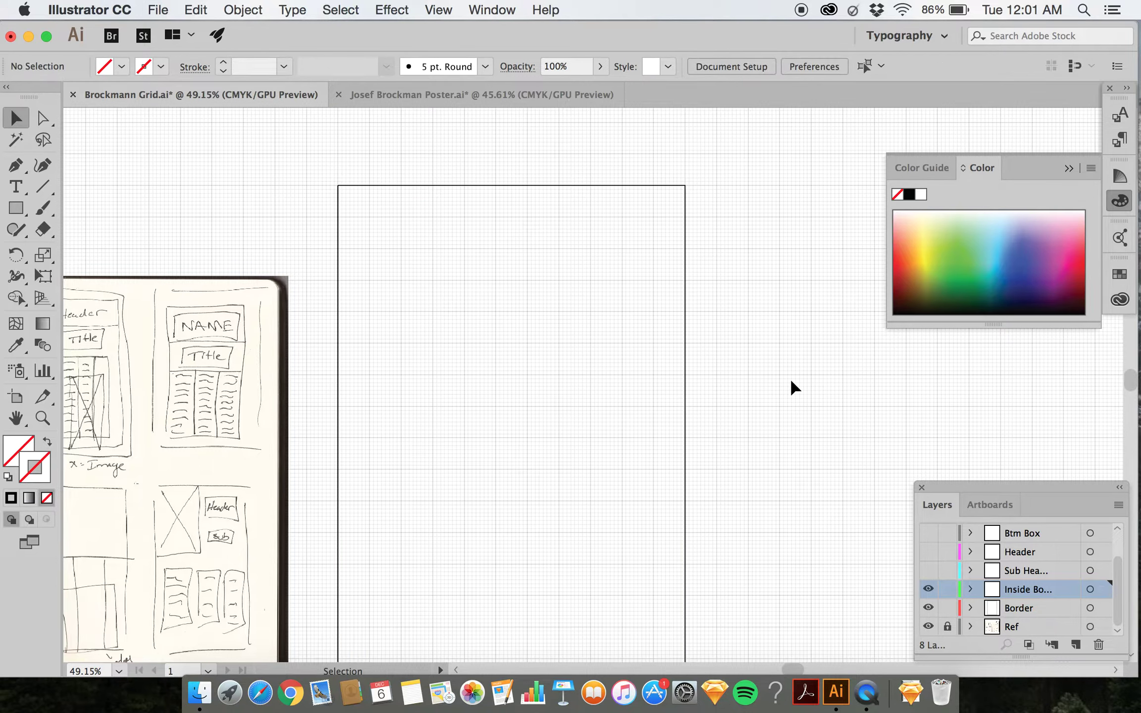
Show the sub header layer, and draw a second inside box rectangle, about 984 pt tall, across the inner width down to the inner lower-right corner.
left_click(928, 571)
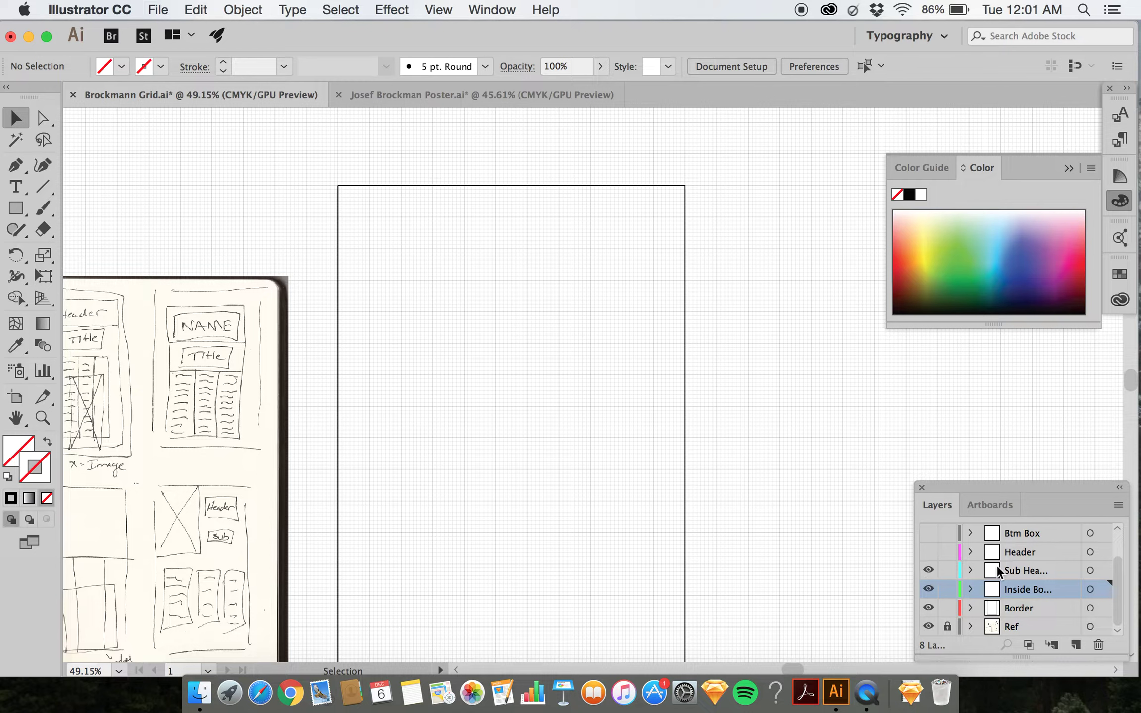
left_click(1032, 572)
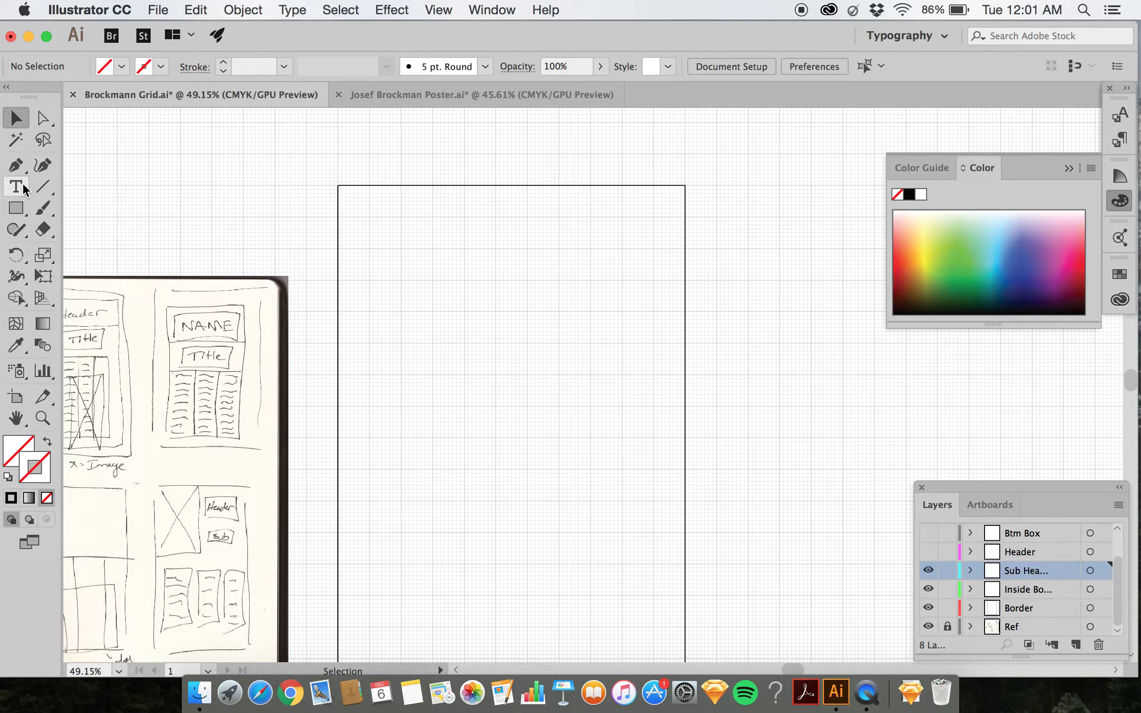
left_click(16, 208)
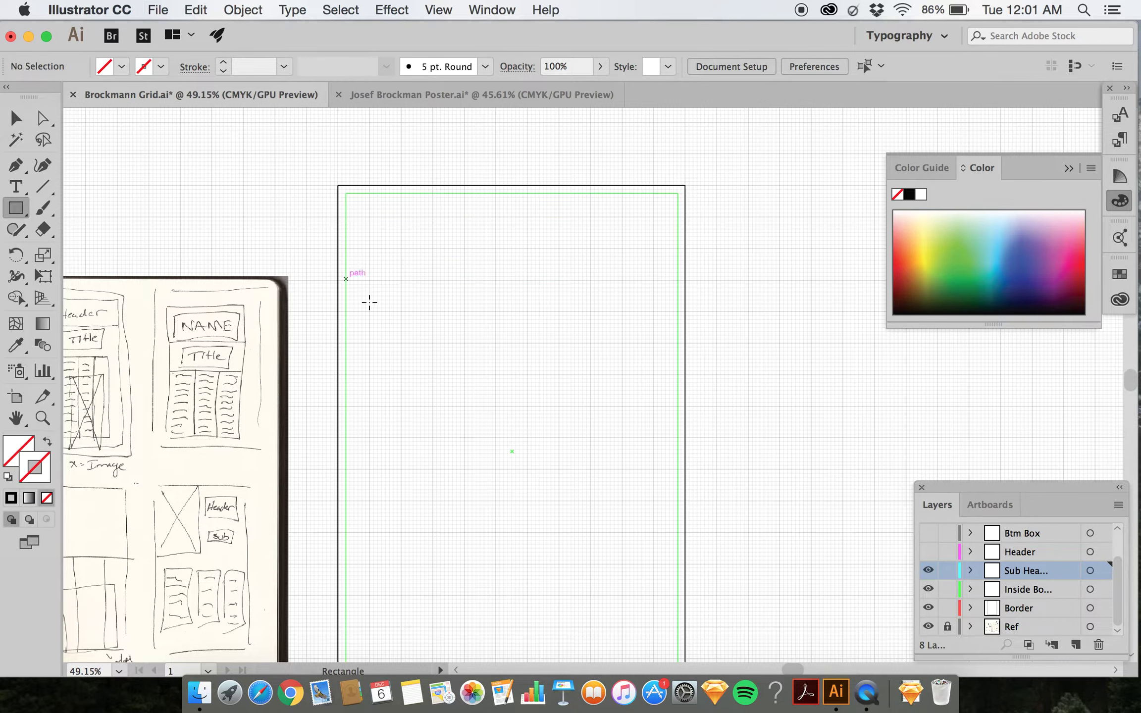
left_click(1043, 590)
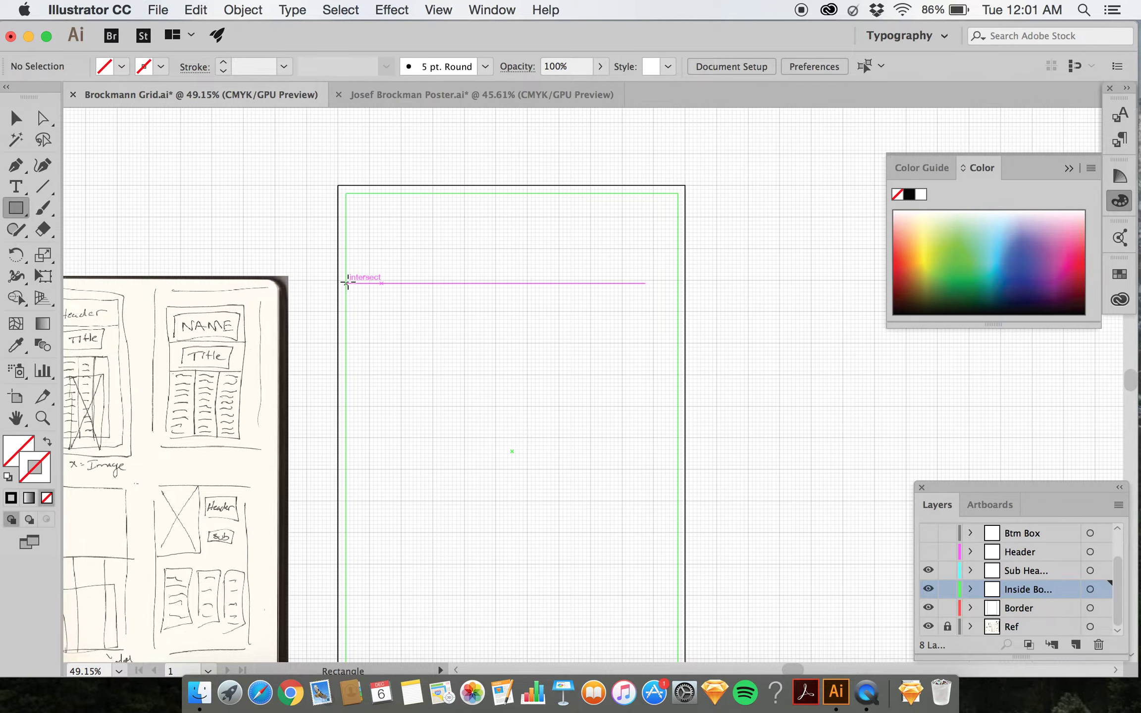
left_click_drag(345, 283, 679, 639)
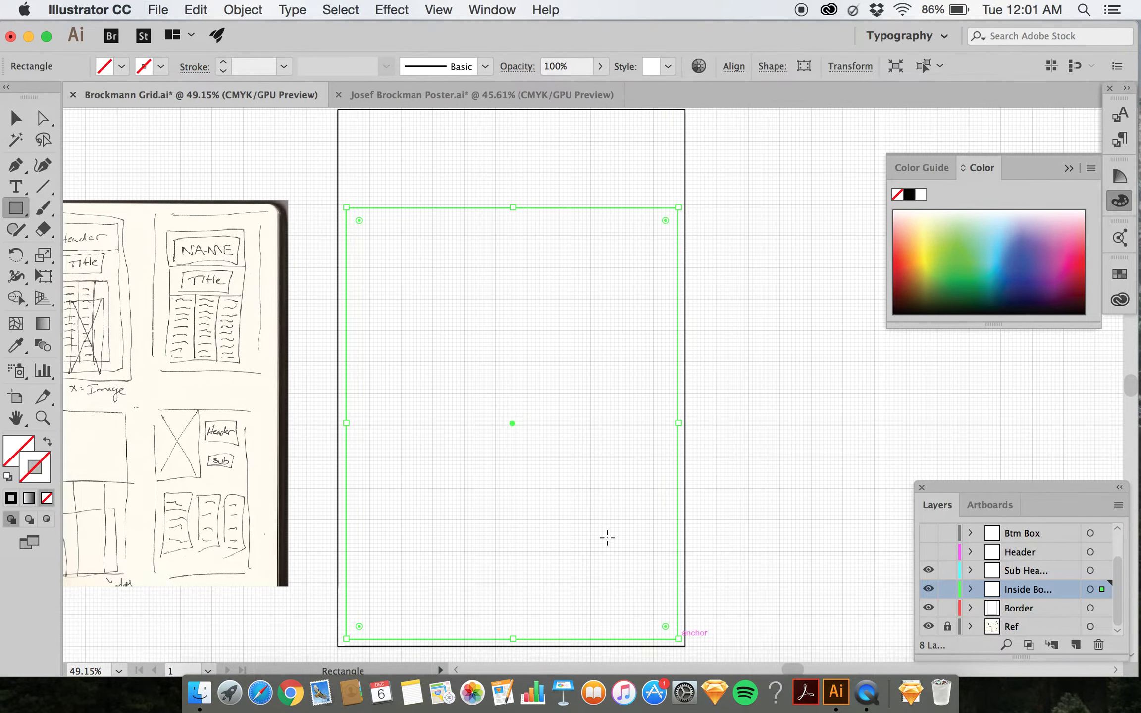
Raise the second inside box rectangle's top edge slightly above the sub header rectangle, and deselect it.
scroll(589, 495, "up", 1)
scroll(572, 459, "up", 1)
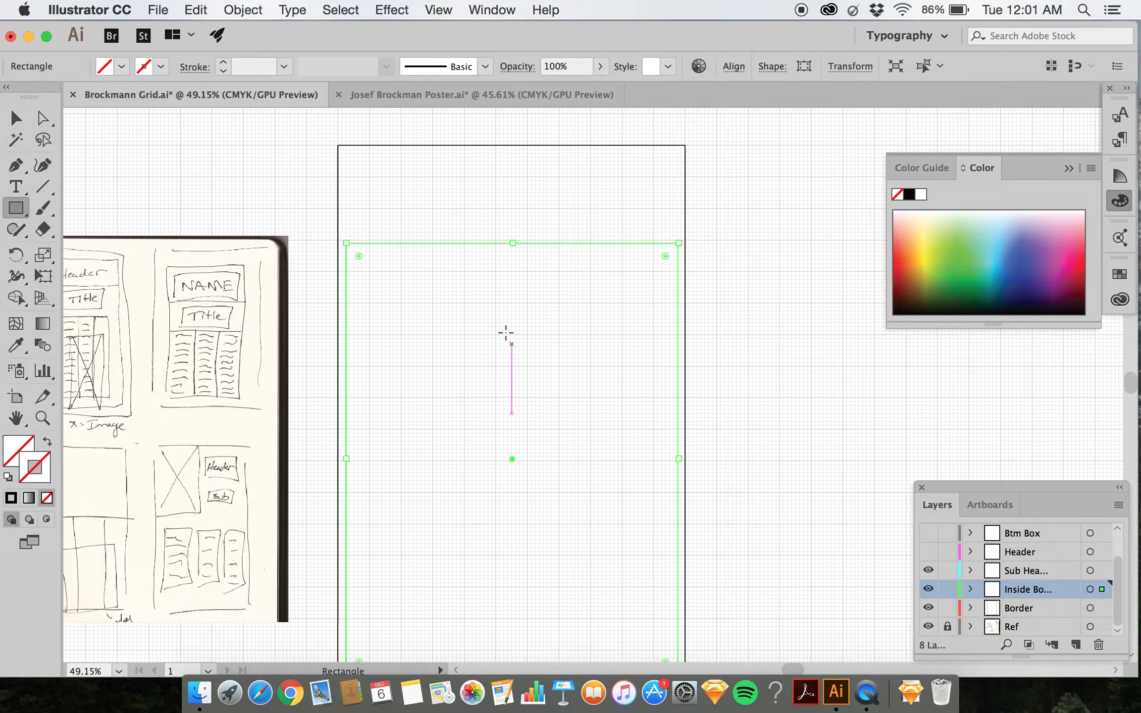
left_click(348, 460)
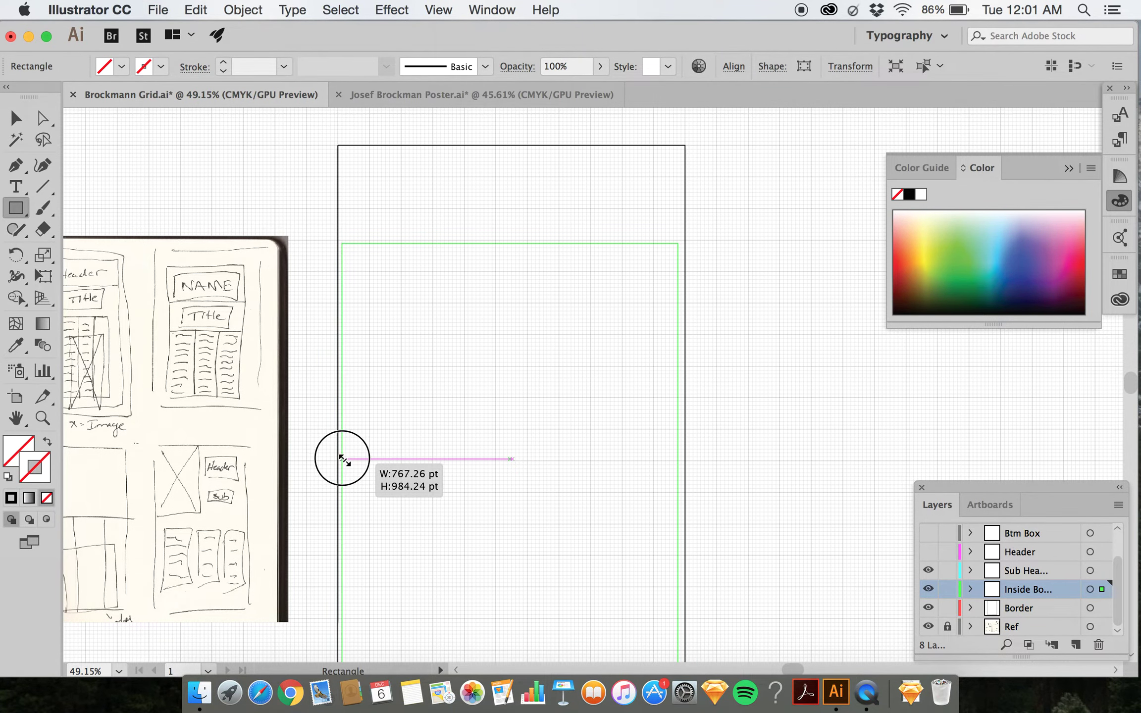
left_click_drag(513, 242, 517, 236)
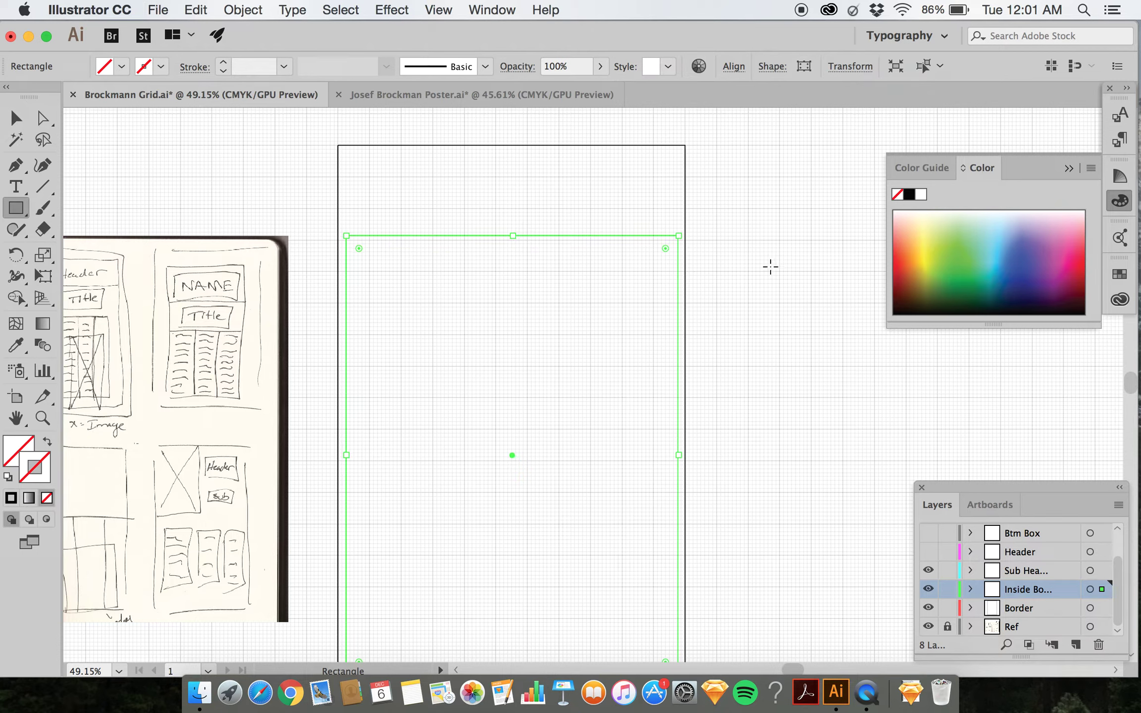
left_click(28, 118)
left_click(432, 302)
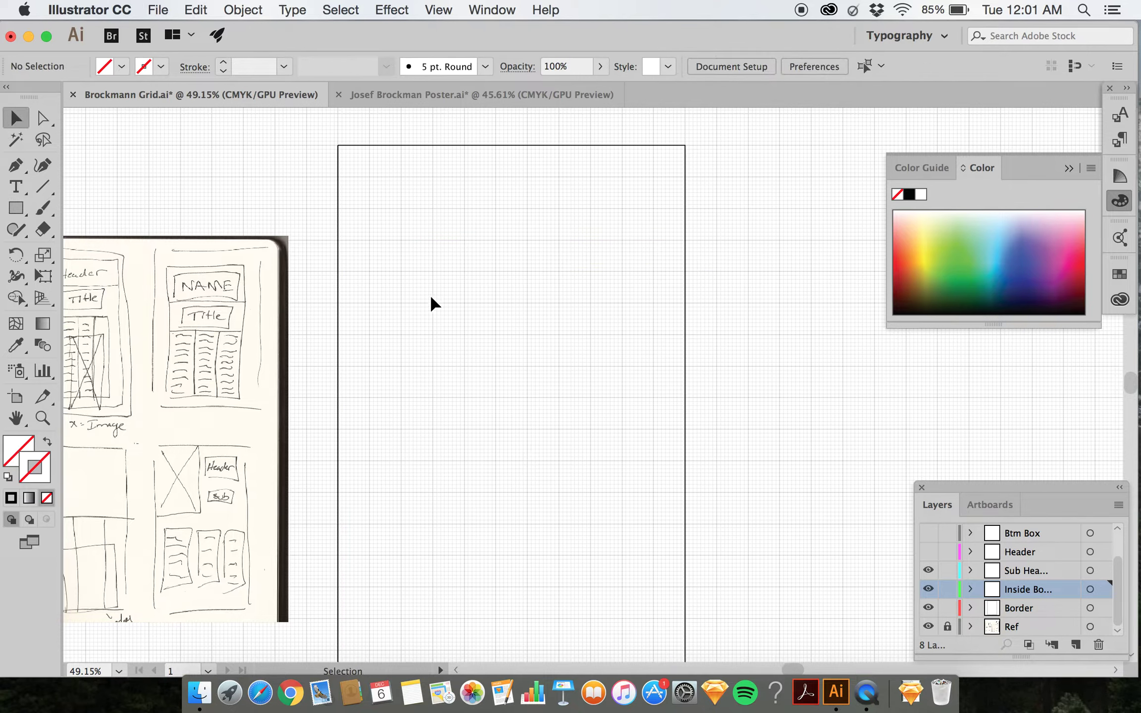
left_click_drag(418, 297, 423, 284)
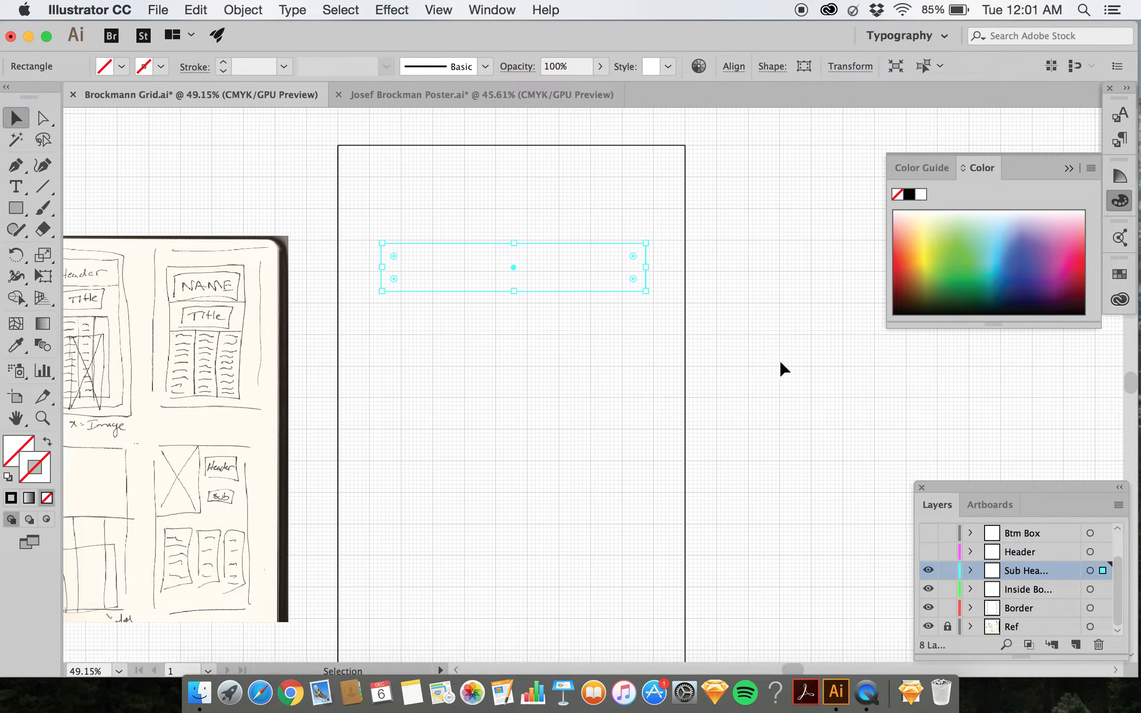
scroll(833, 369, "down", 5)
left_click(948, 608)
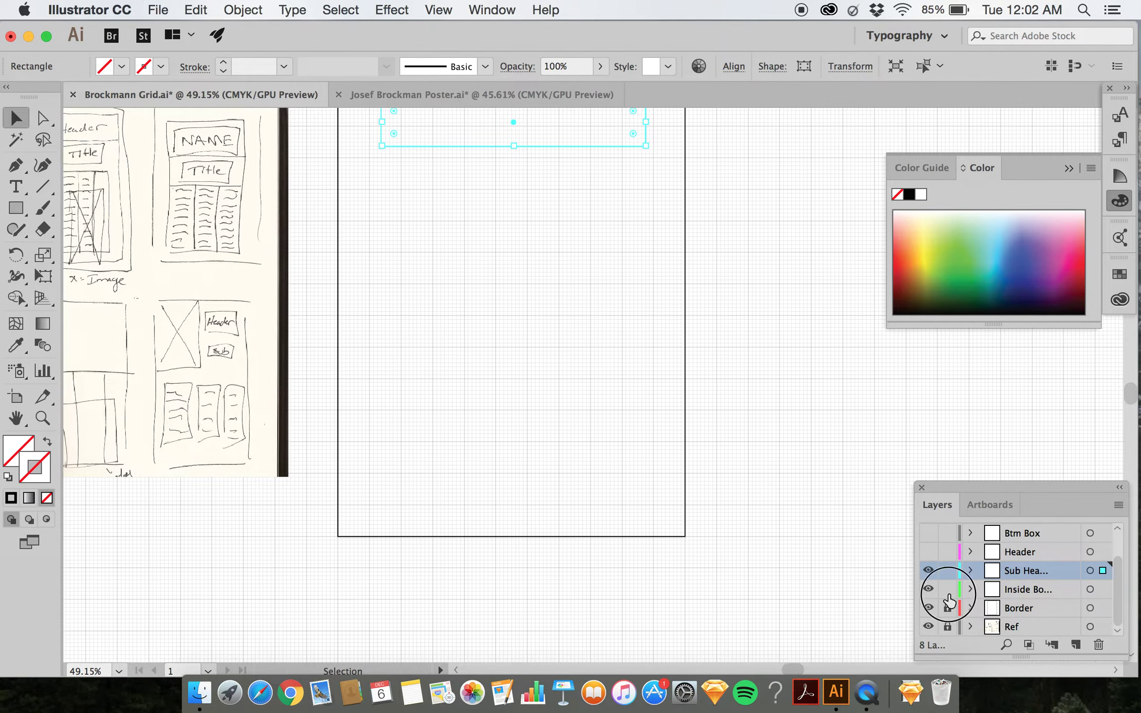
left_click(948, 608)
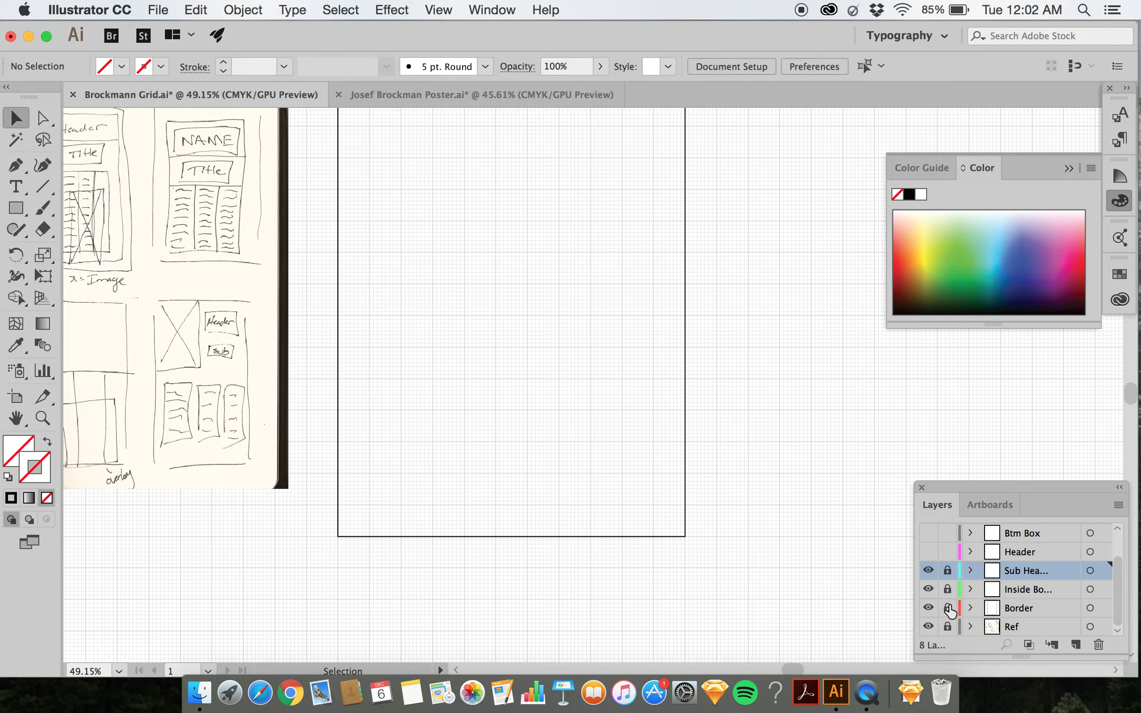
left_click(948, 571)
Give the rectangle on the Border layer a 1 pt black stroke, and deselect it.
left_click(338, 464)
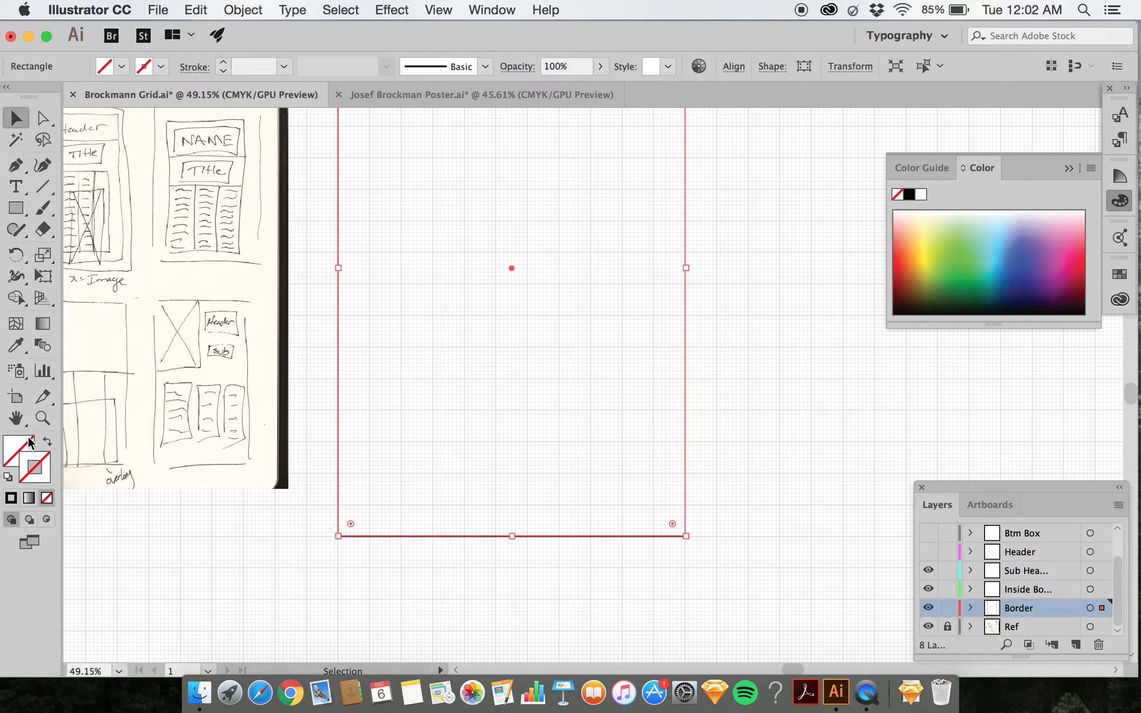
left_click(11, 498)
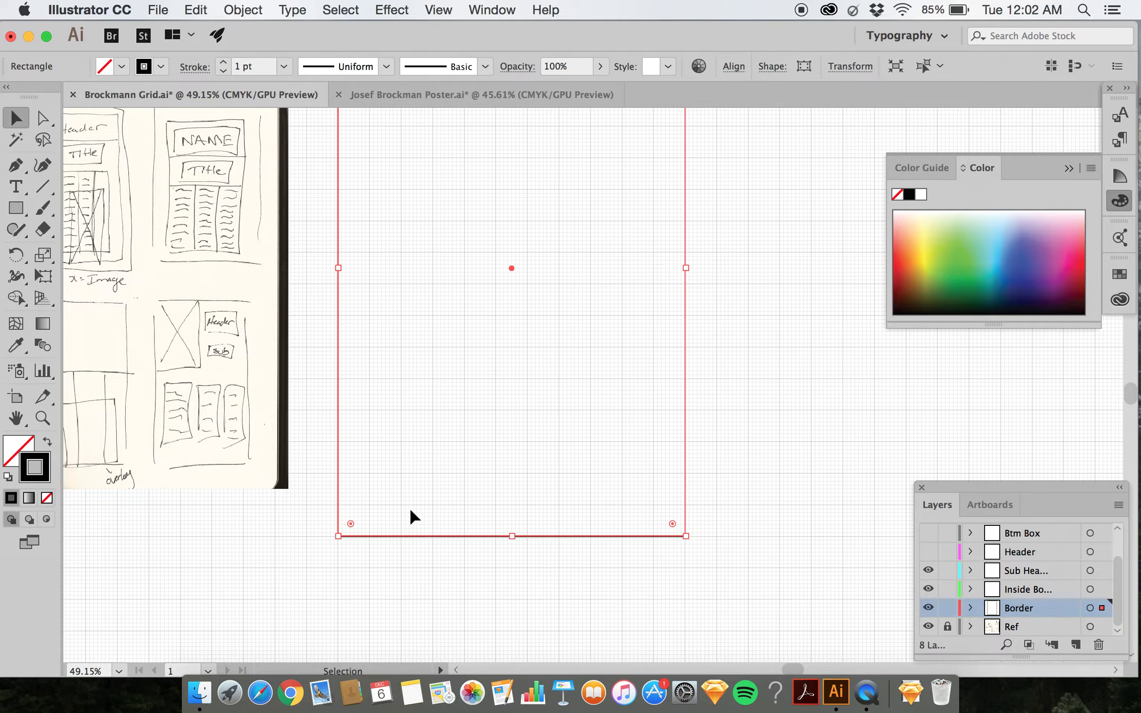
left_click(487, 573)
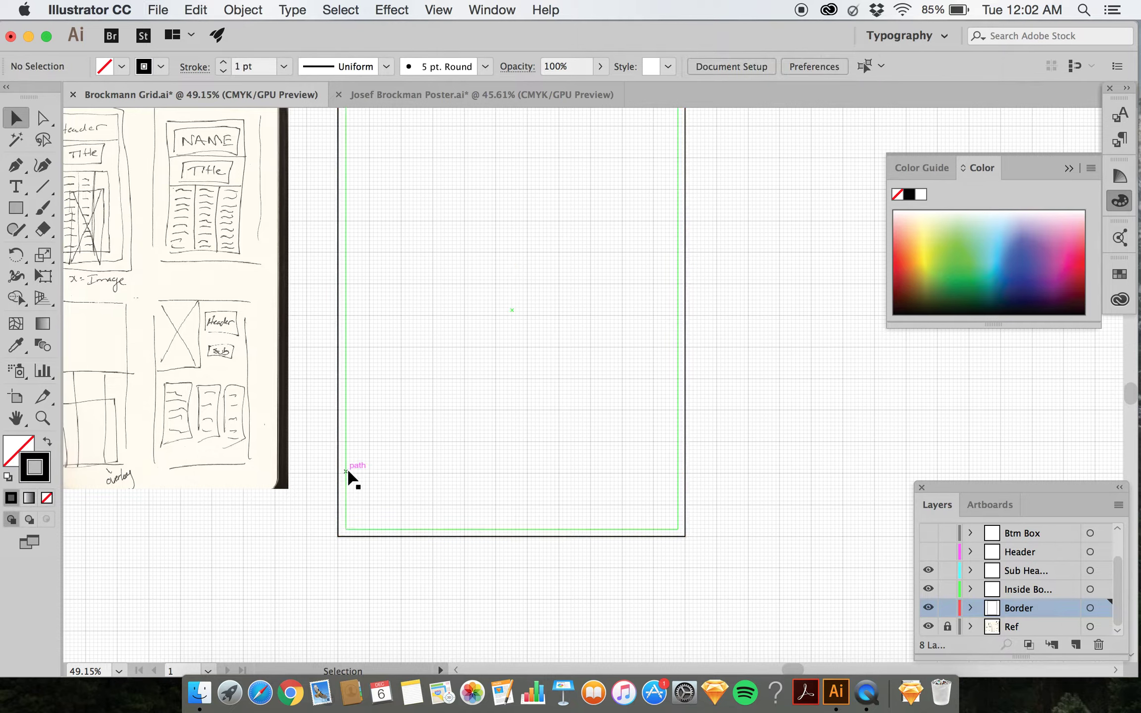
Apply a 1 pt black stroke to both rectangles on the inside box layer, and clear the selection.
left_click(346, 472)
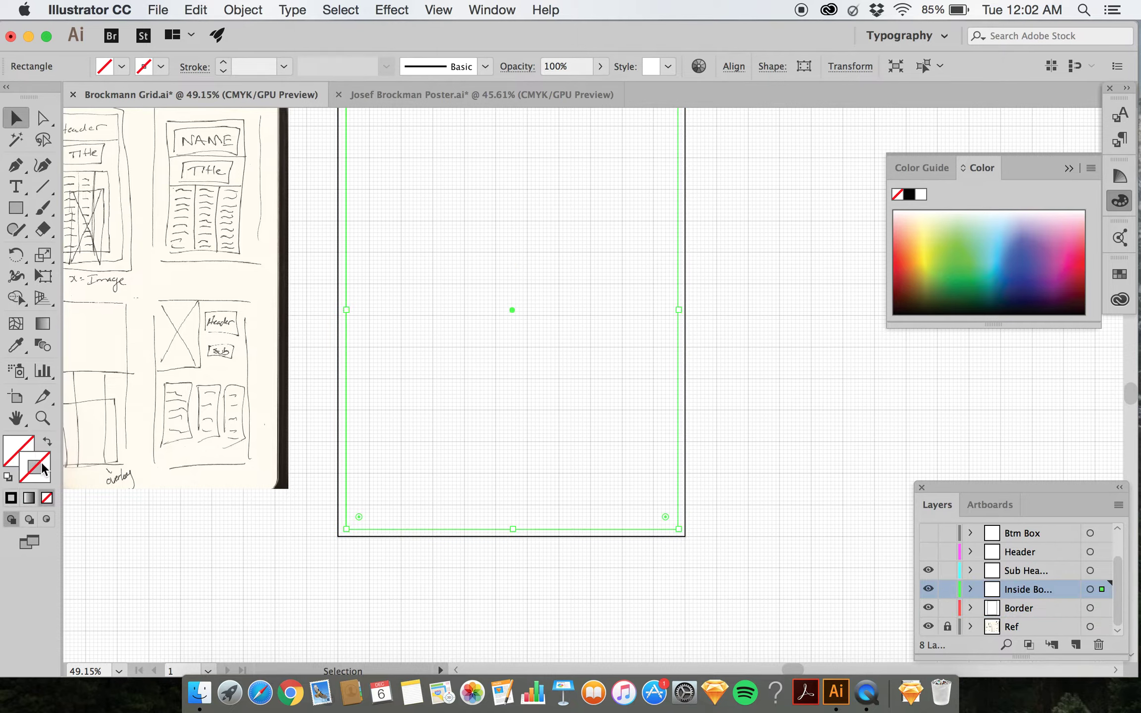
left_click(11, 498)
scroll(548, 425, "up", 3)
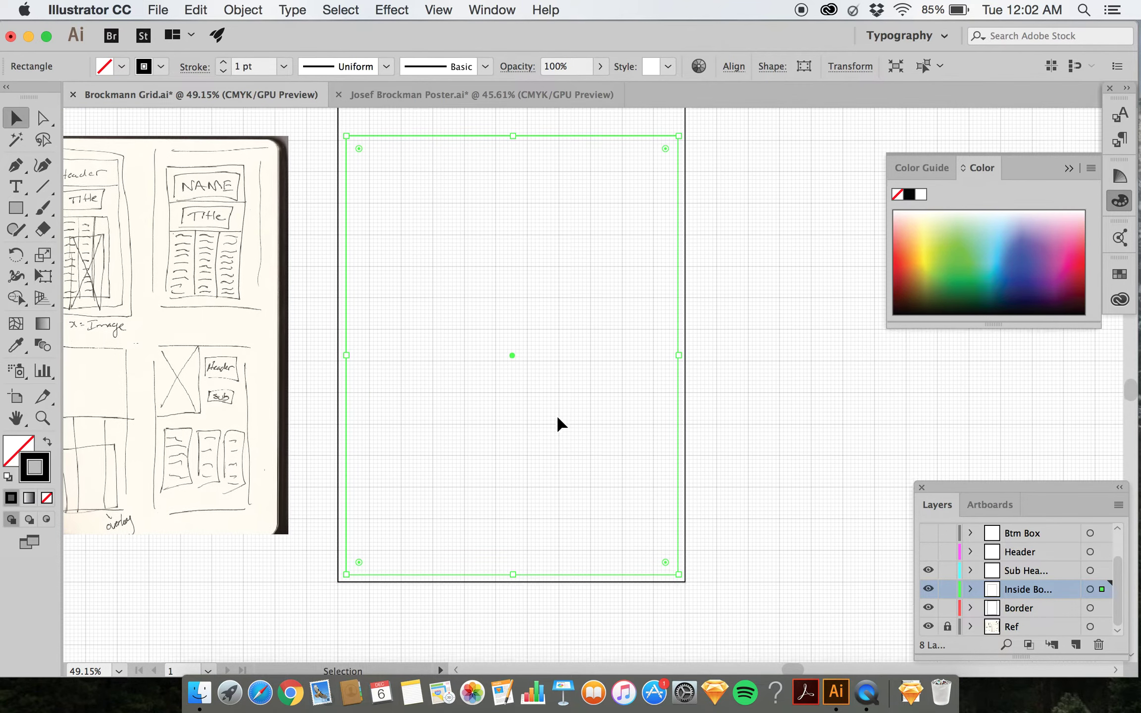
scroll(559, 425, "up", 10)
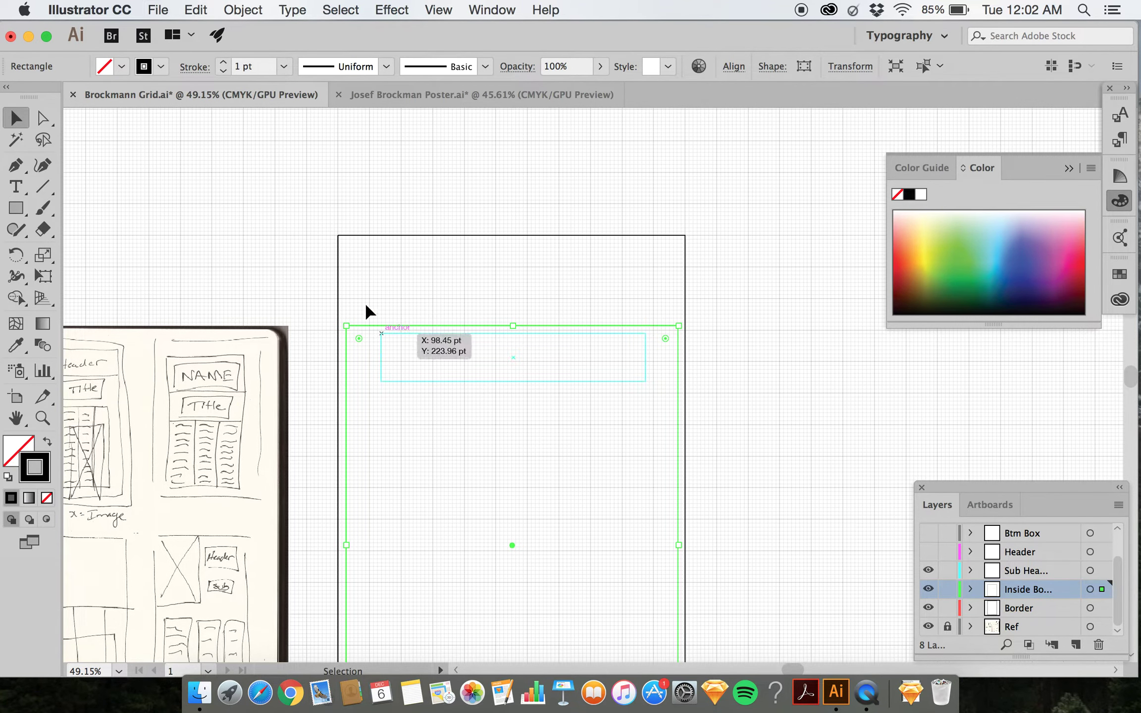
left_click(348, 278)
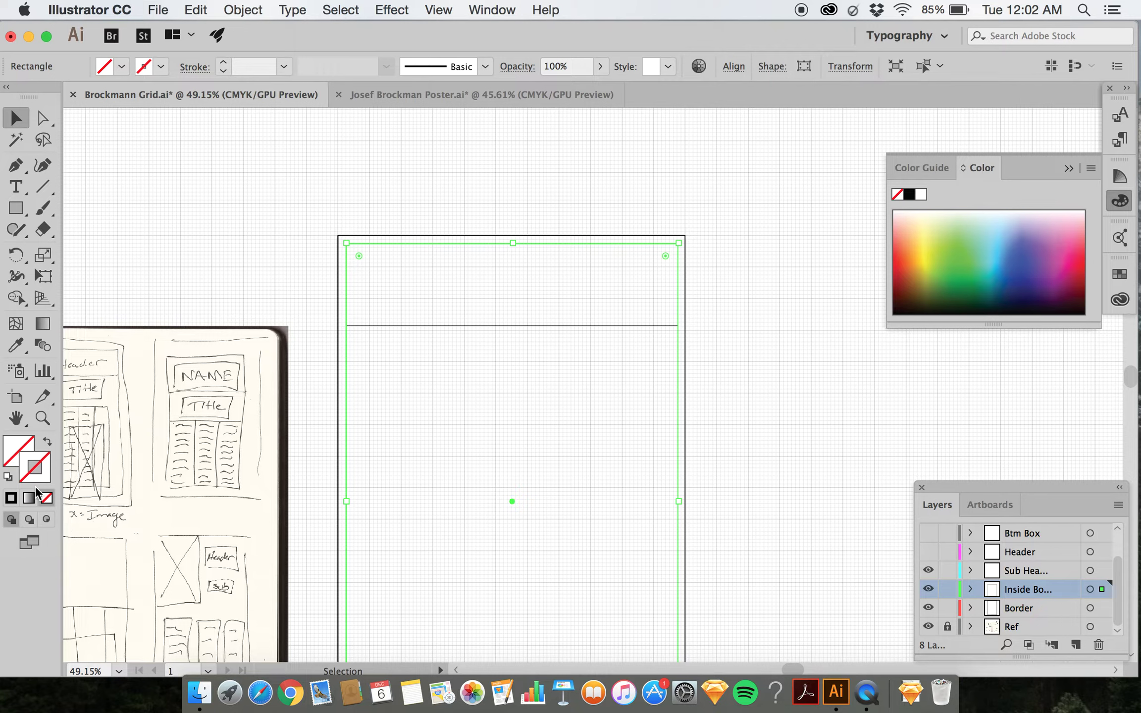
left_click(11, 498)
left_click(213, 240)
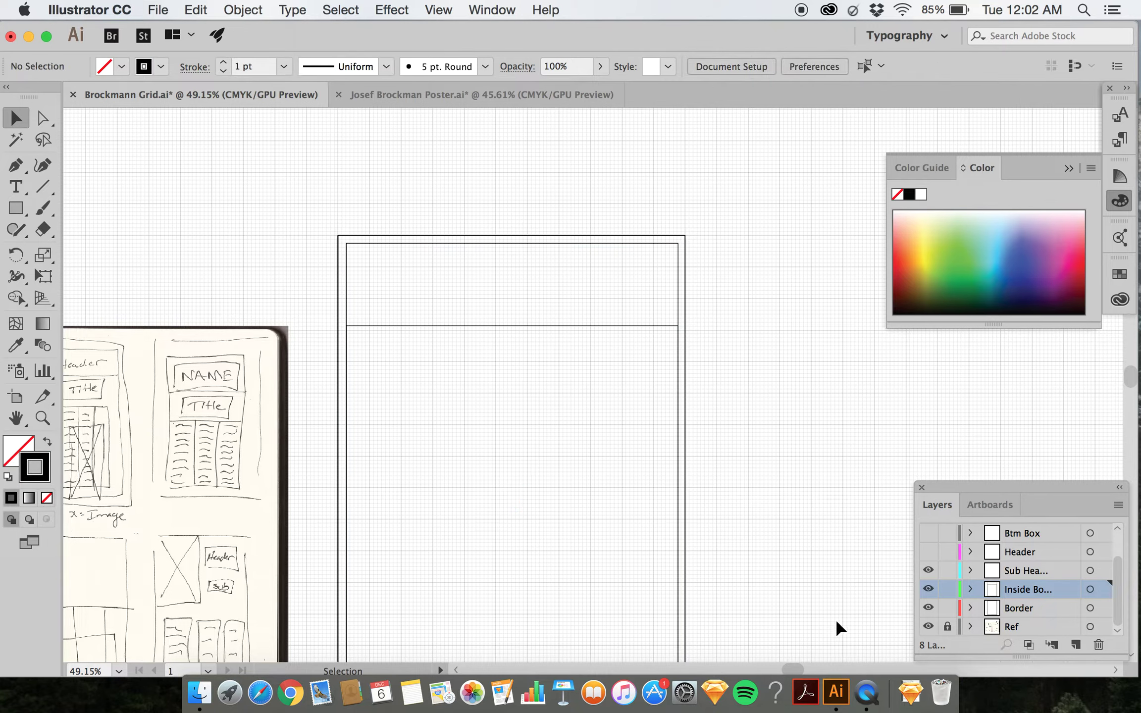
Lock the sub header layer.
left_click(948, 570)
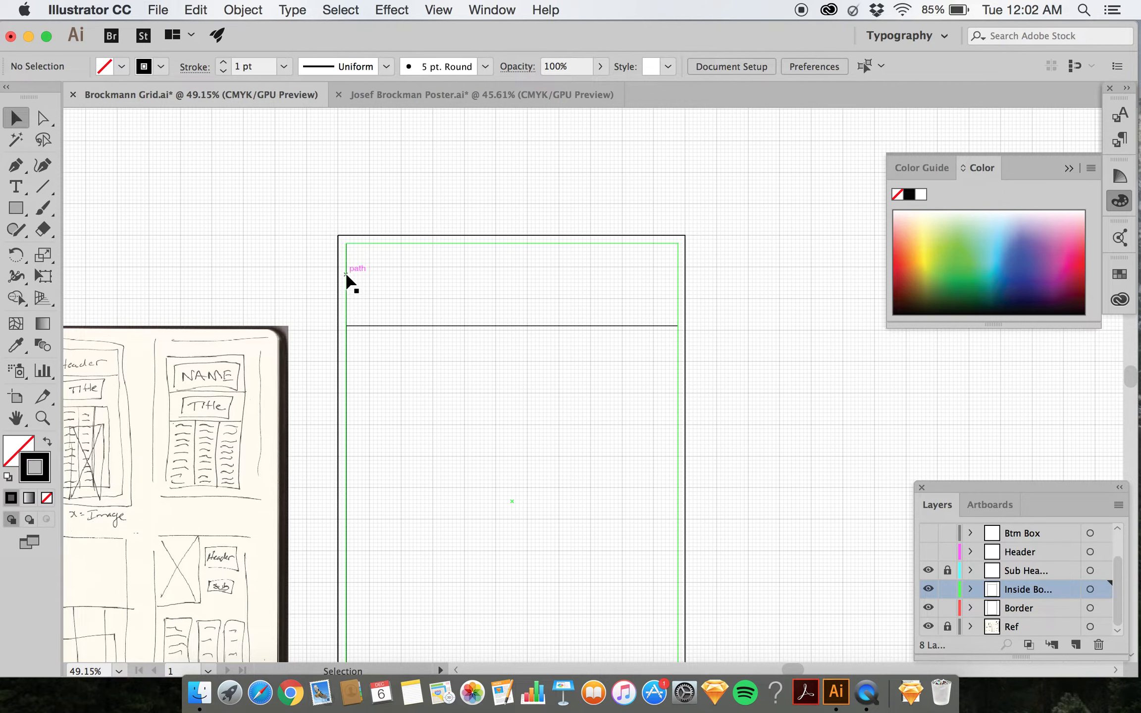
scroll(387, 509, "down", 5)
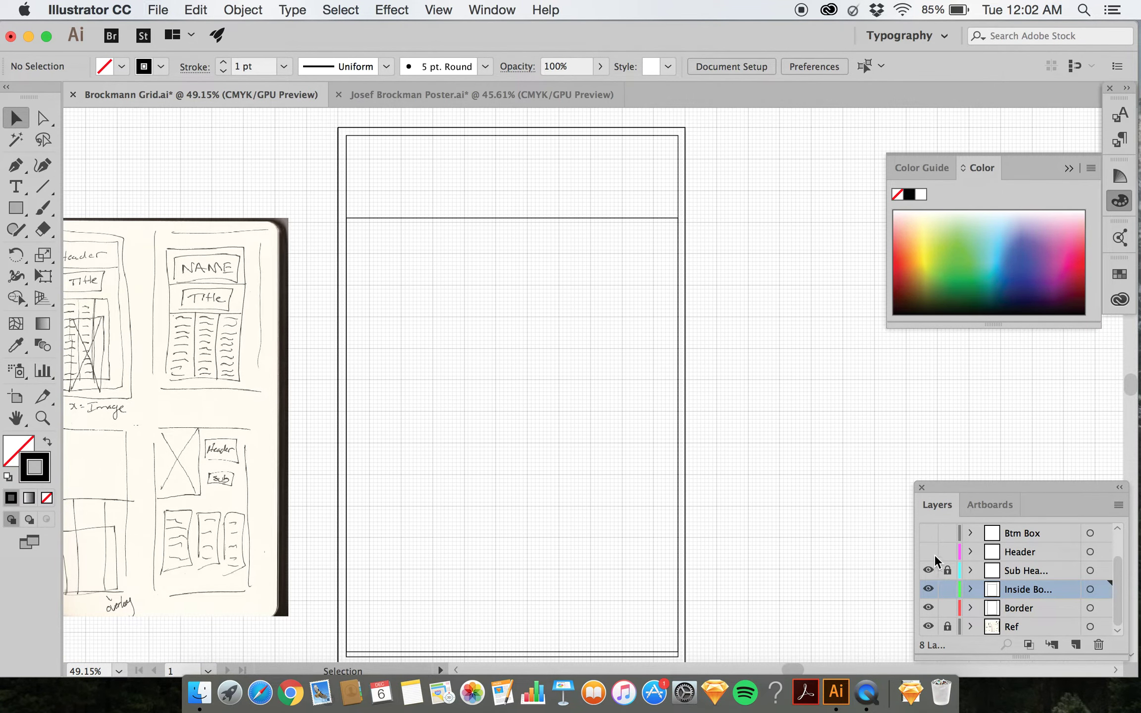
Unlock the sub header layer, give its rectangle a 1 pt black stroke, and deselect it.
left_click(948, 571)
left_click(1089, 571)
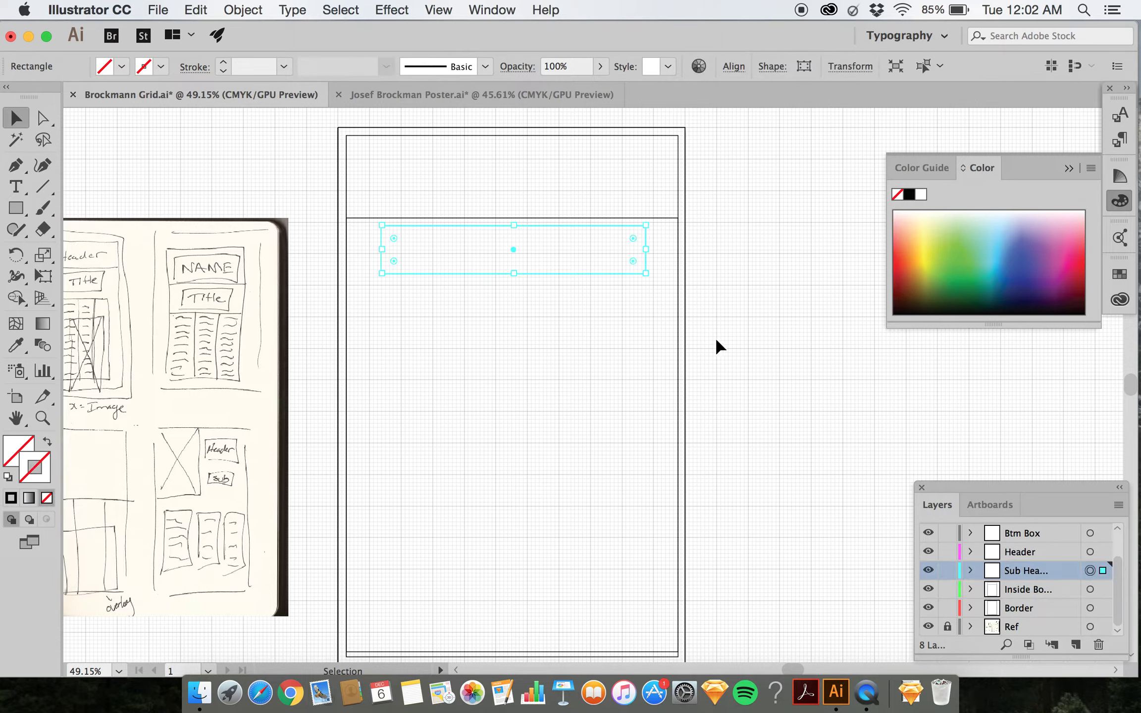
left_click(11, 498)
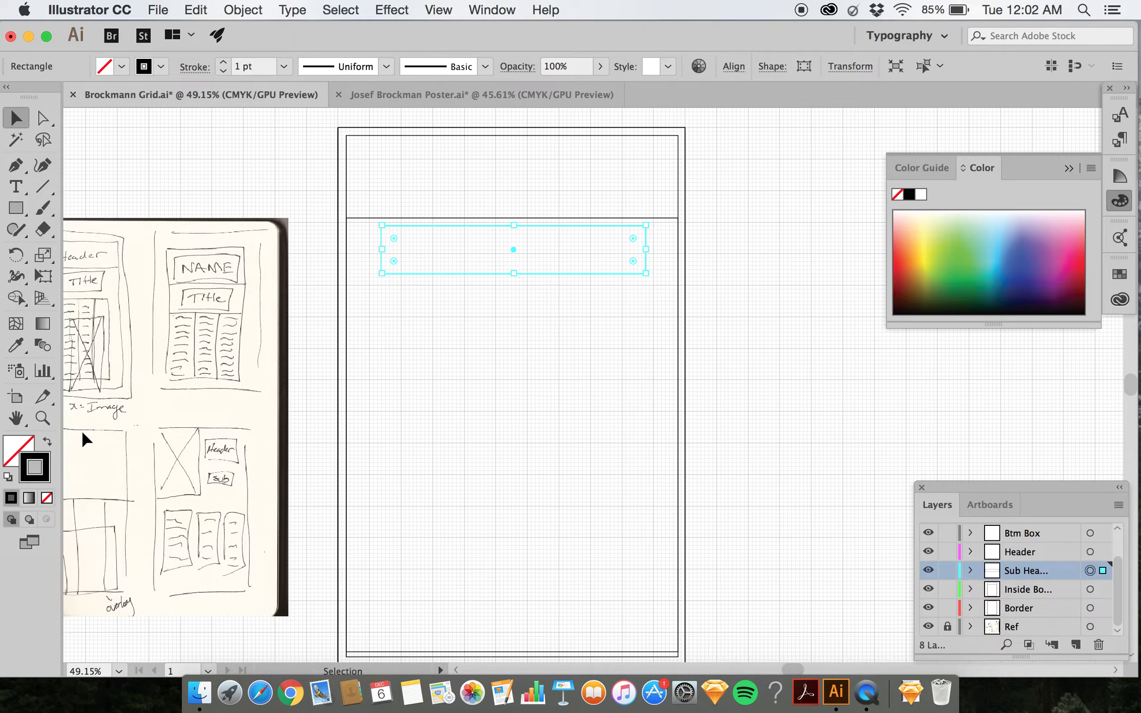
left_click(180, 133)
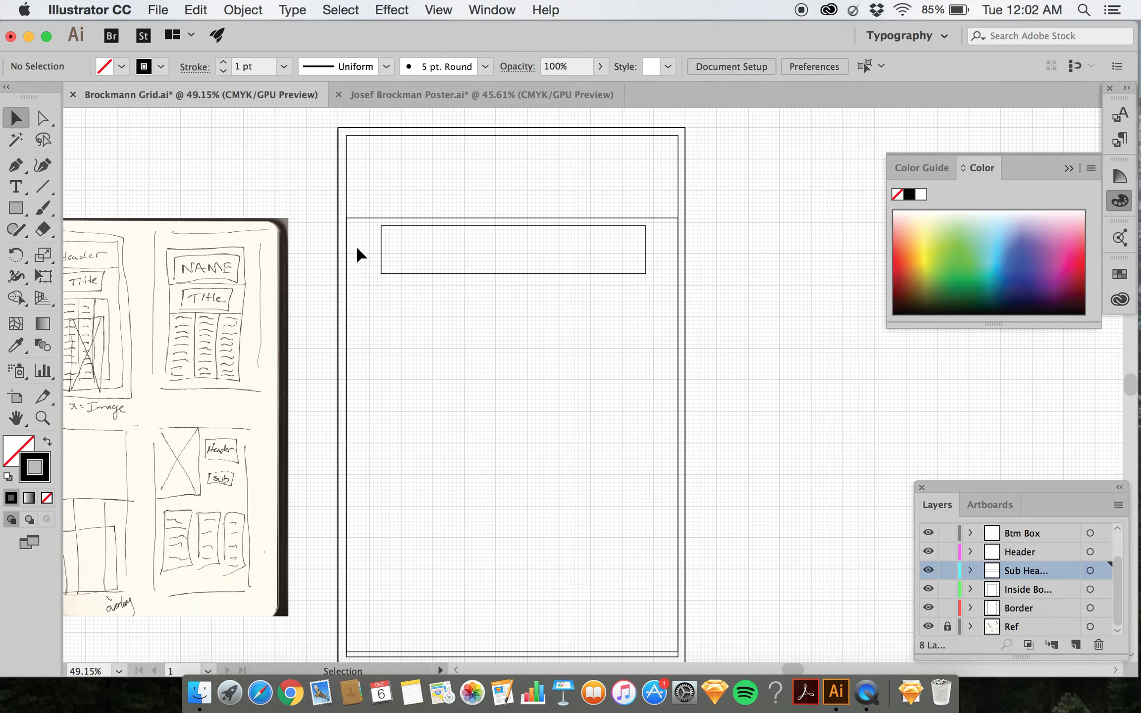
left_click(16, 208)
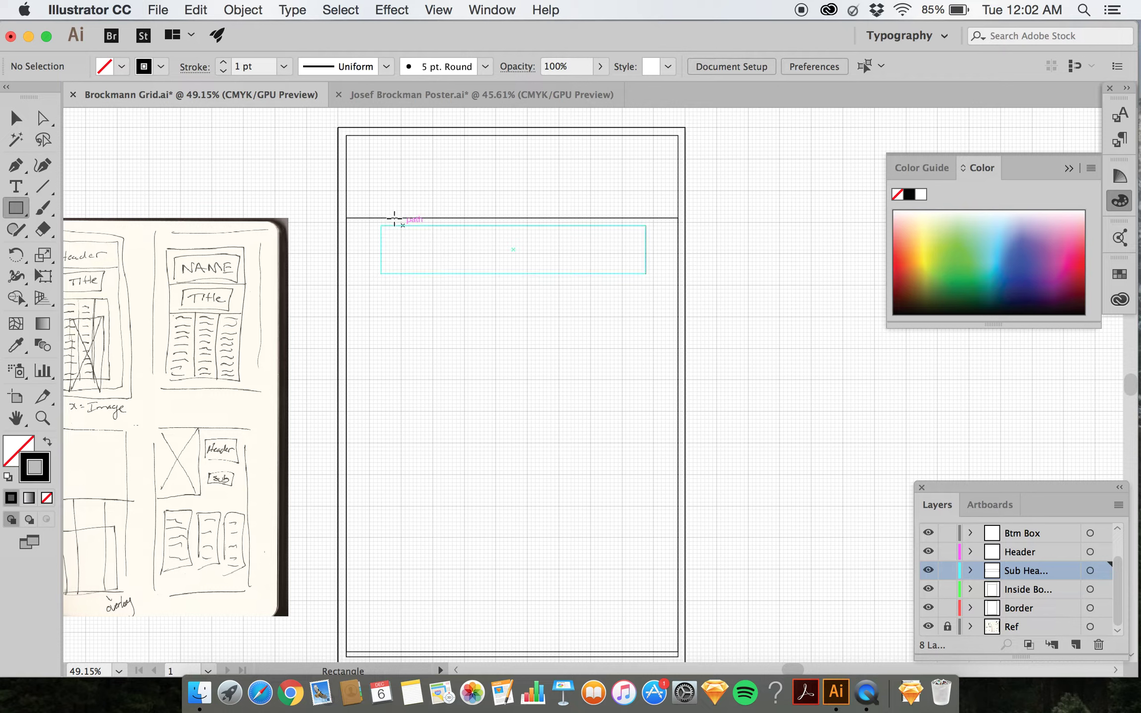
left_click(385, 227)
left_click_drag(385, 228, 597, 268)
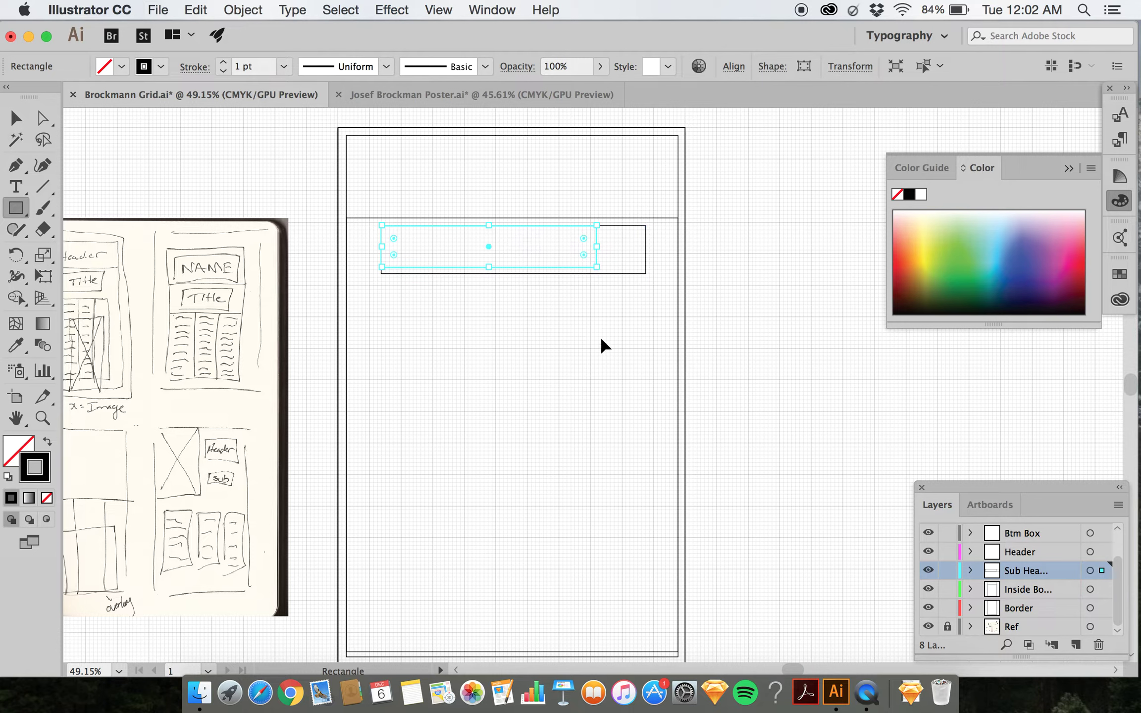
key("super+z")
left_click(16, 118)
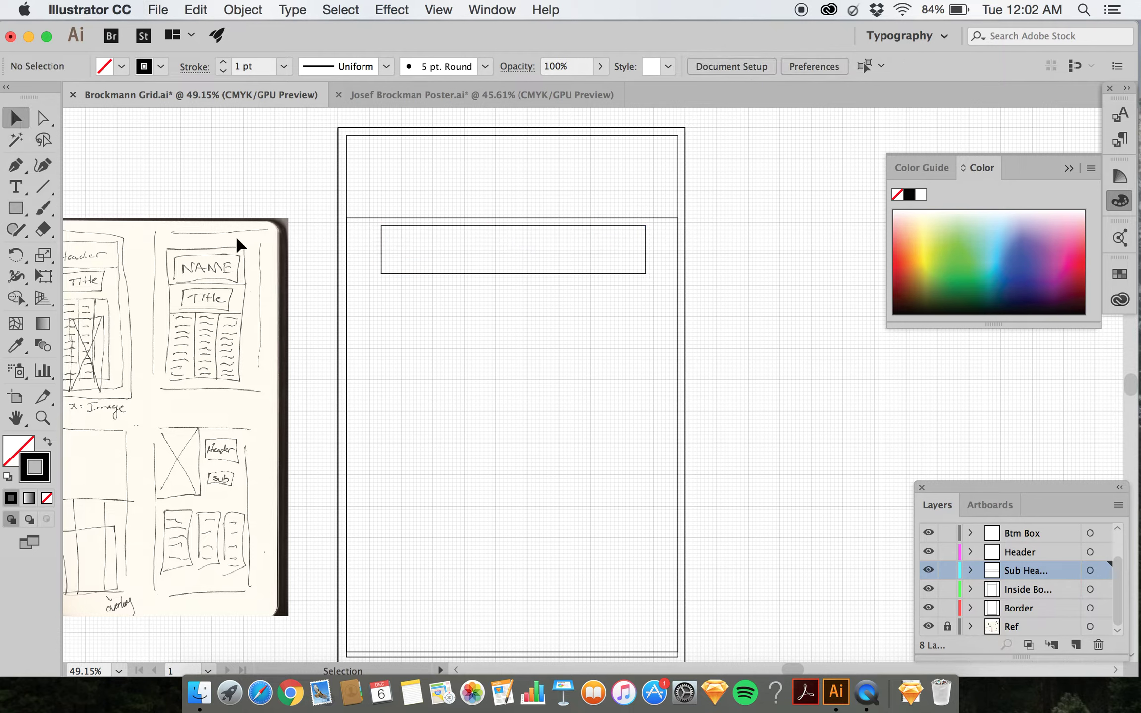
Give the large rectangle on the Btm Box layer a 1 pt black stroke, and deselect it.
left_click(370, 302)
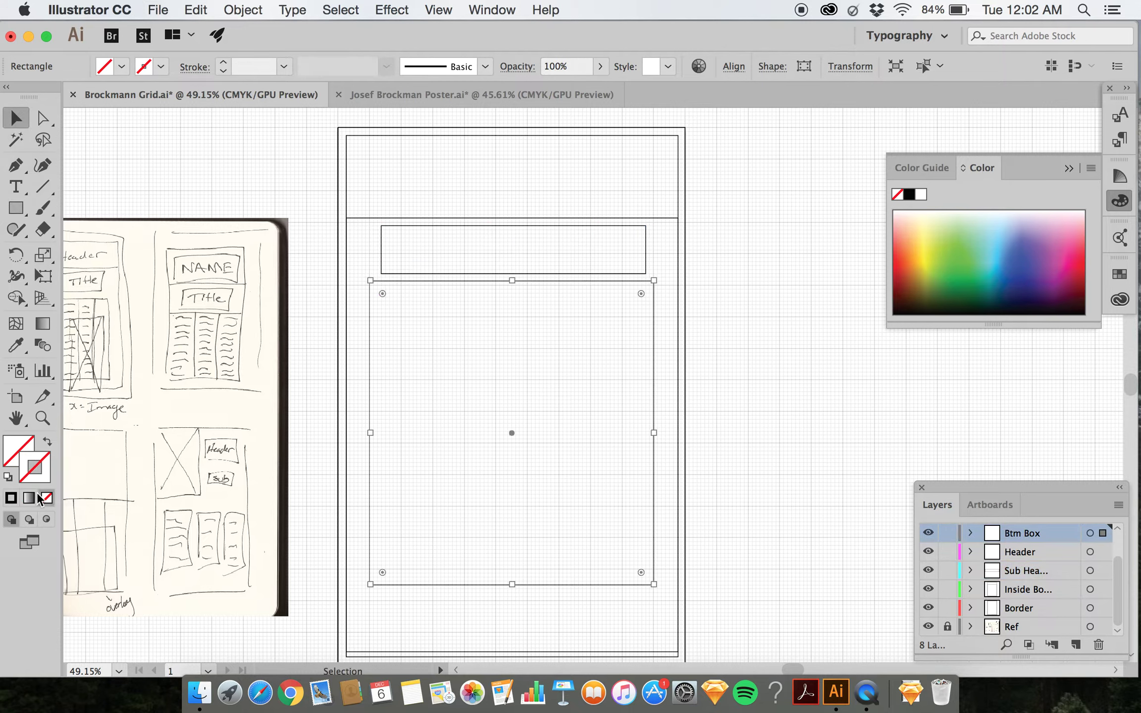
left_click(11, 497)
left_click(284, 166)
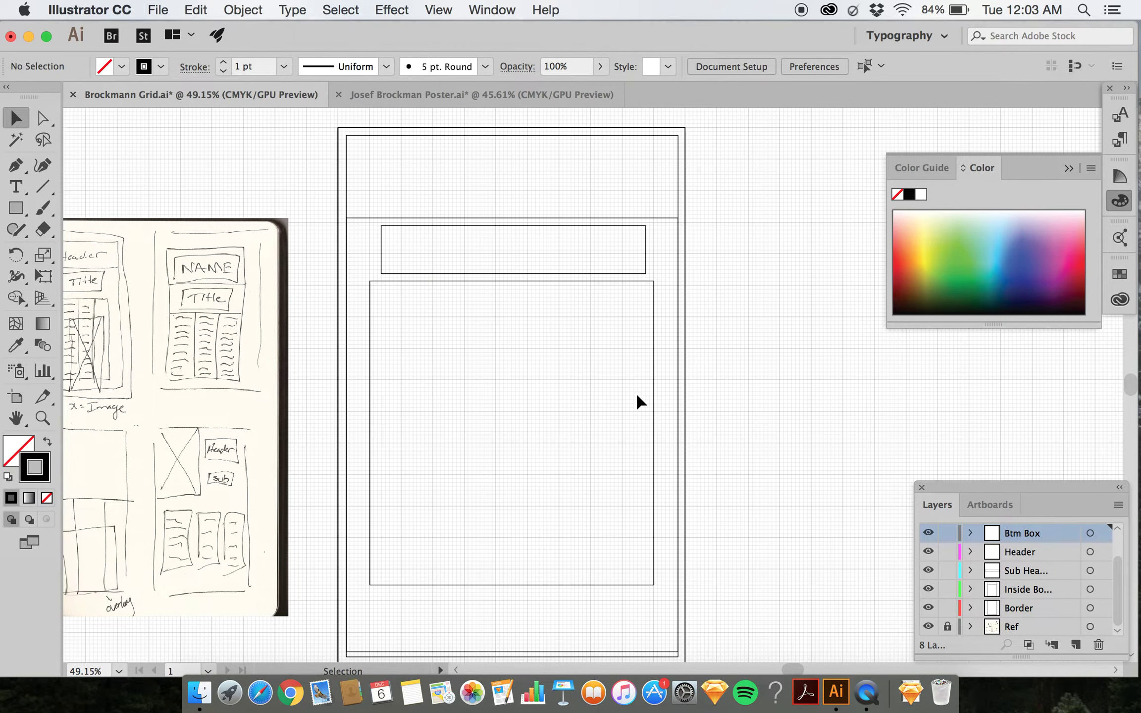
Show and unlock the Image layer, apply a 1 pt black stroke to its rectangle, and deselect it.
scroll(639, 401, "down", 3)
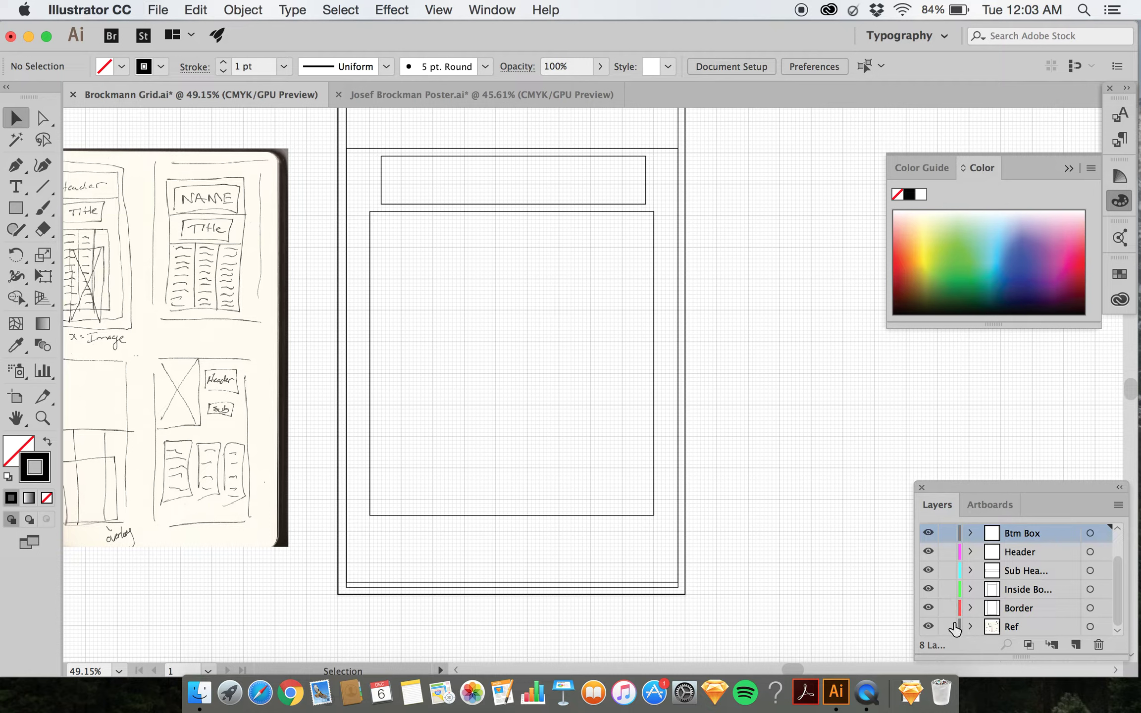
scroll(928, 535, "up", 2)
left_click(928, 551)
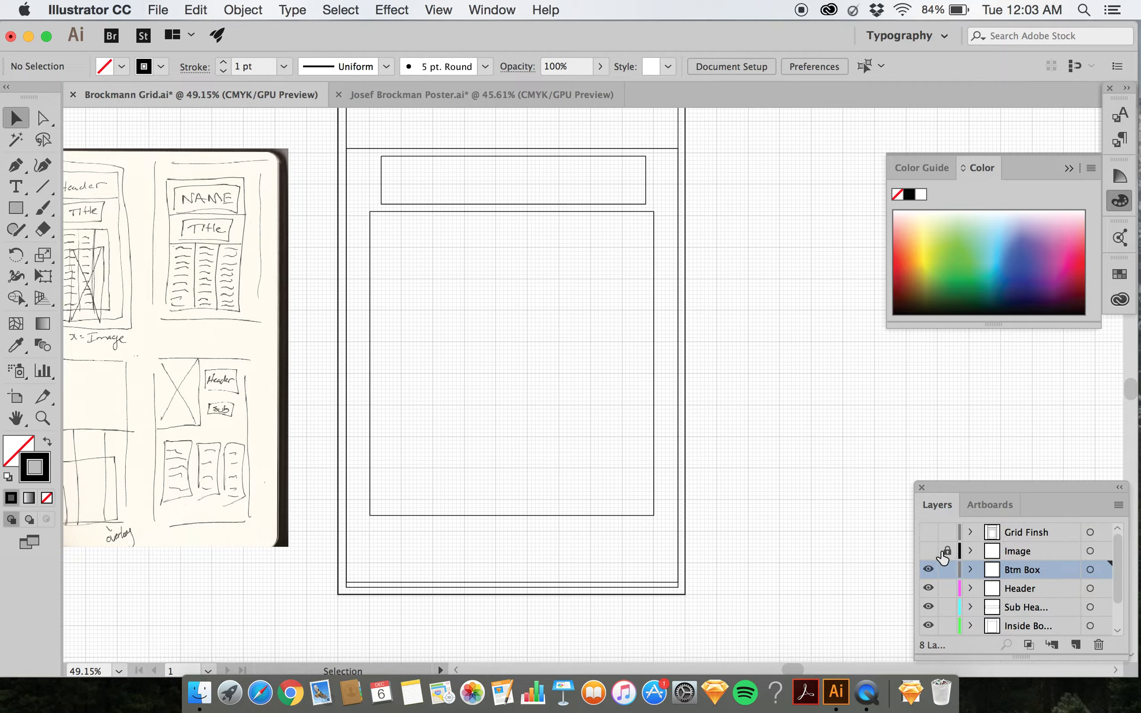
left_click(1090, 550)
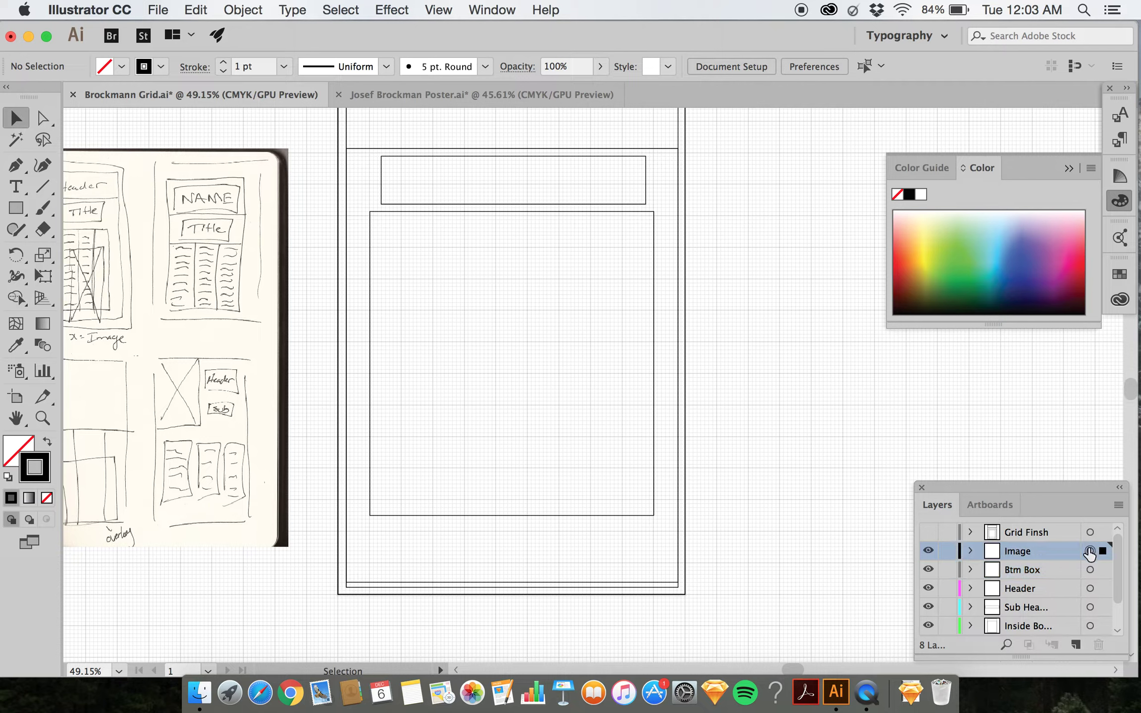
left_click(308, 205)
left_click(401, 333)
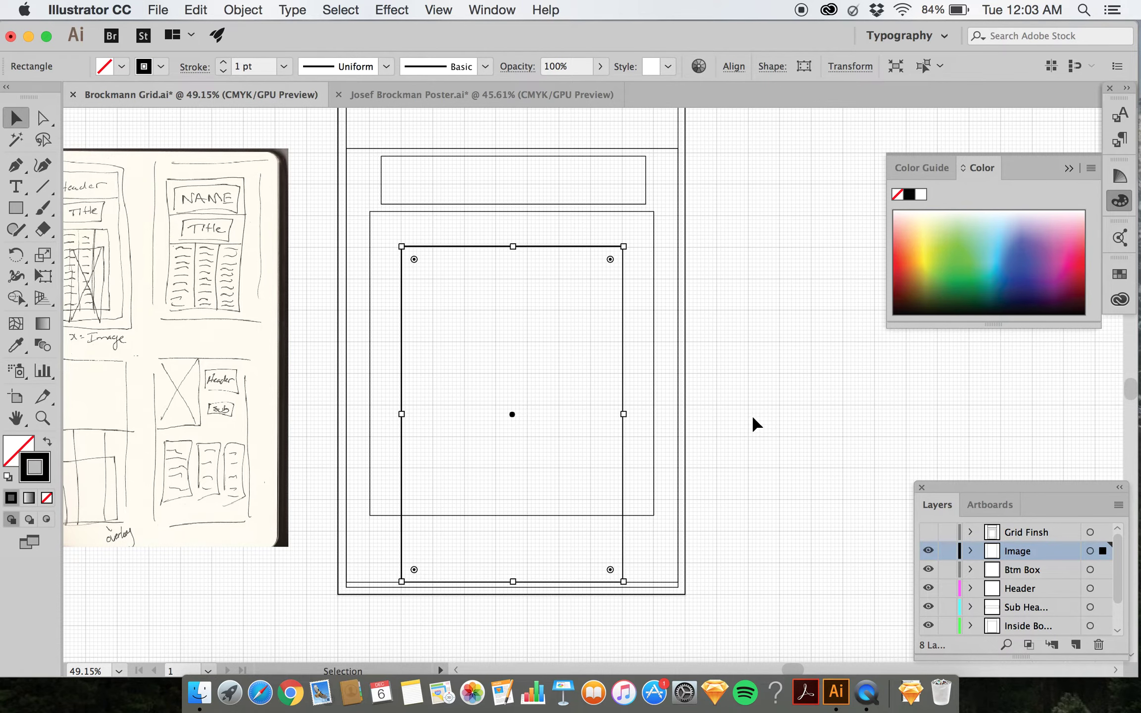
left_click(773, 441)
Show the Grid Finsh layer and compare its finished grid with the newly built one.
scroll(596, 362, "up", 1)
scroll(595, 360, "up", 3)
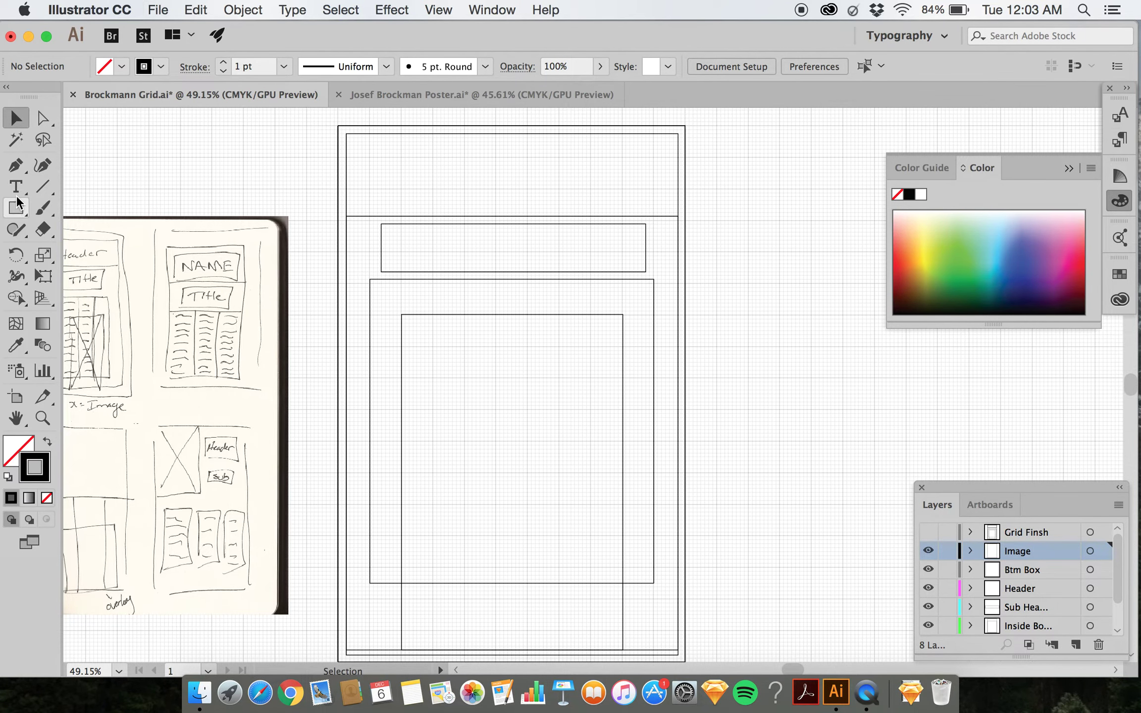
scroll(598, 372, "down", 1)
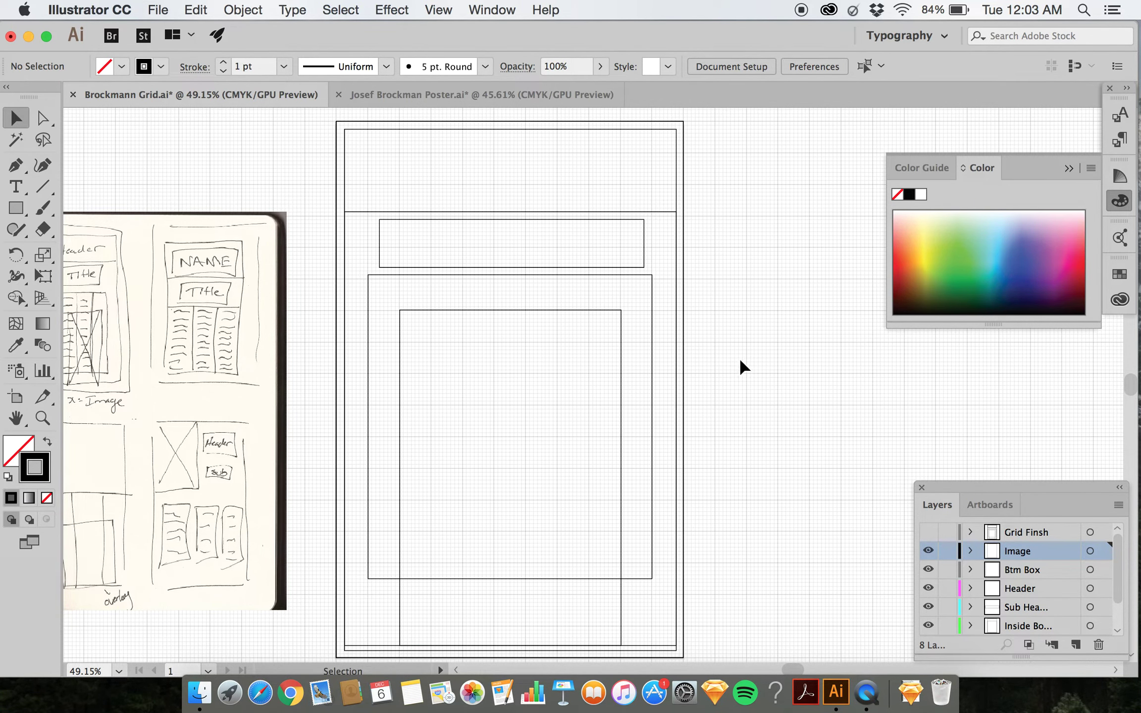
scroll(748, 356, "right", 5)
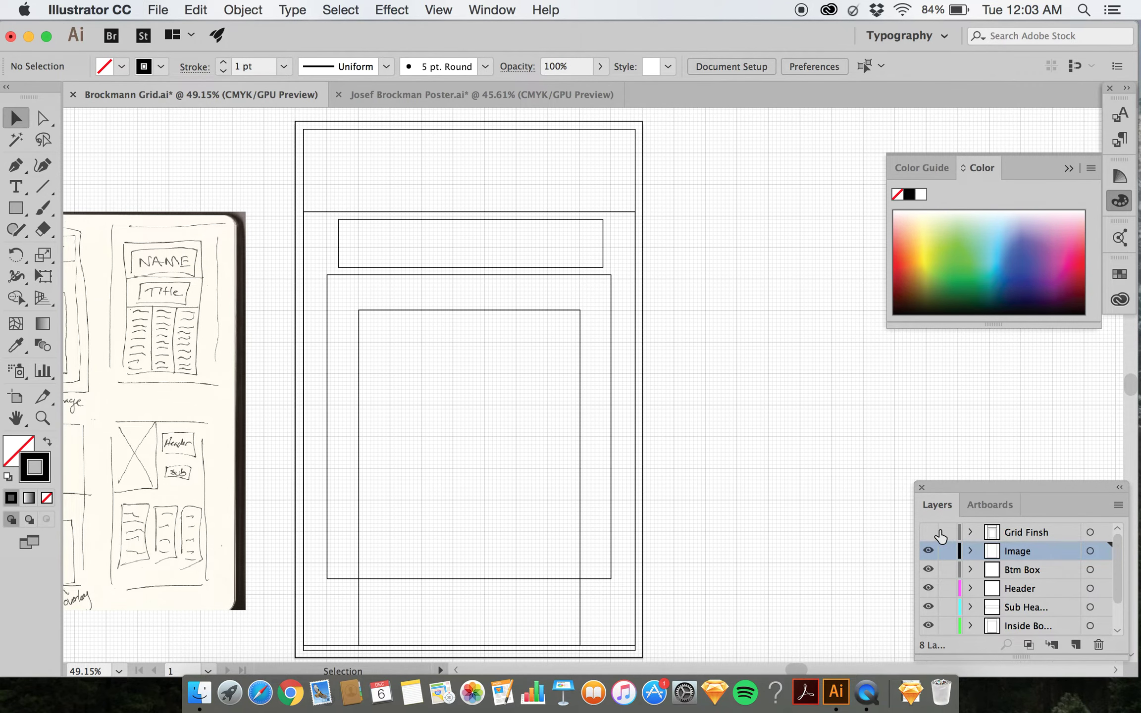
scroll(792, 458, "right", 10)
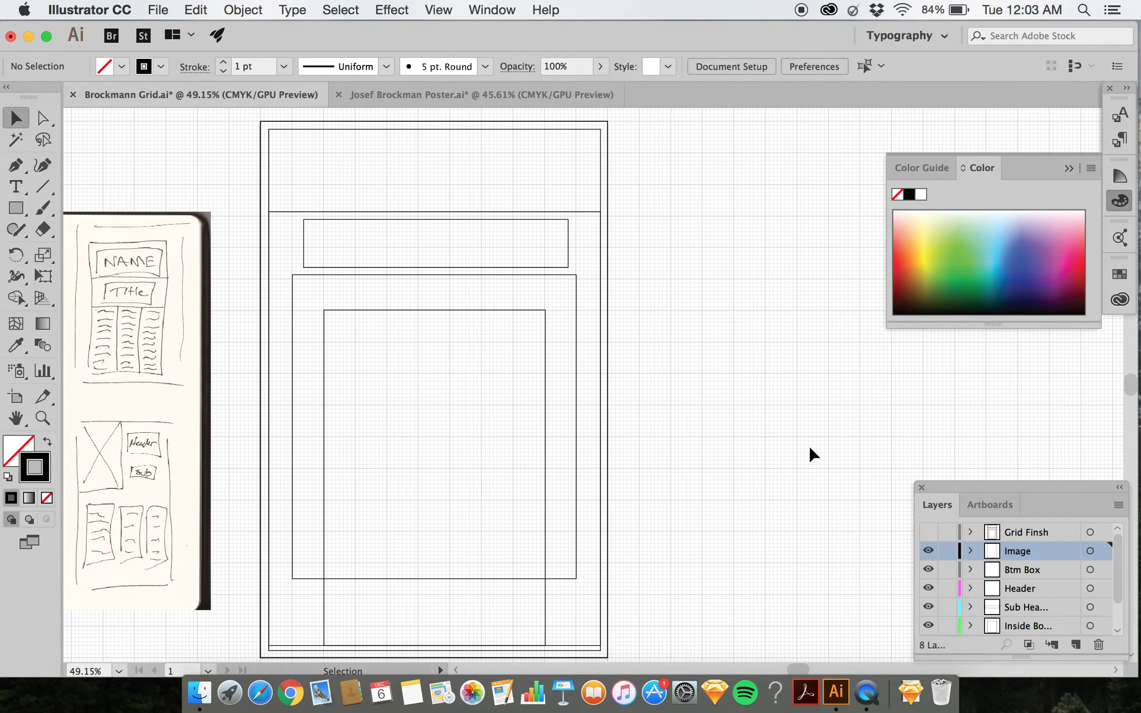
left_click(931, 533)
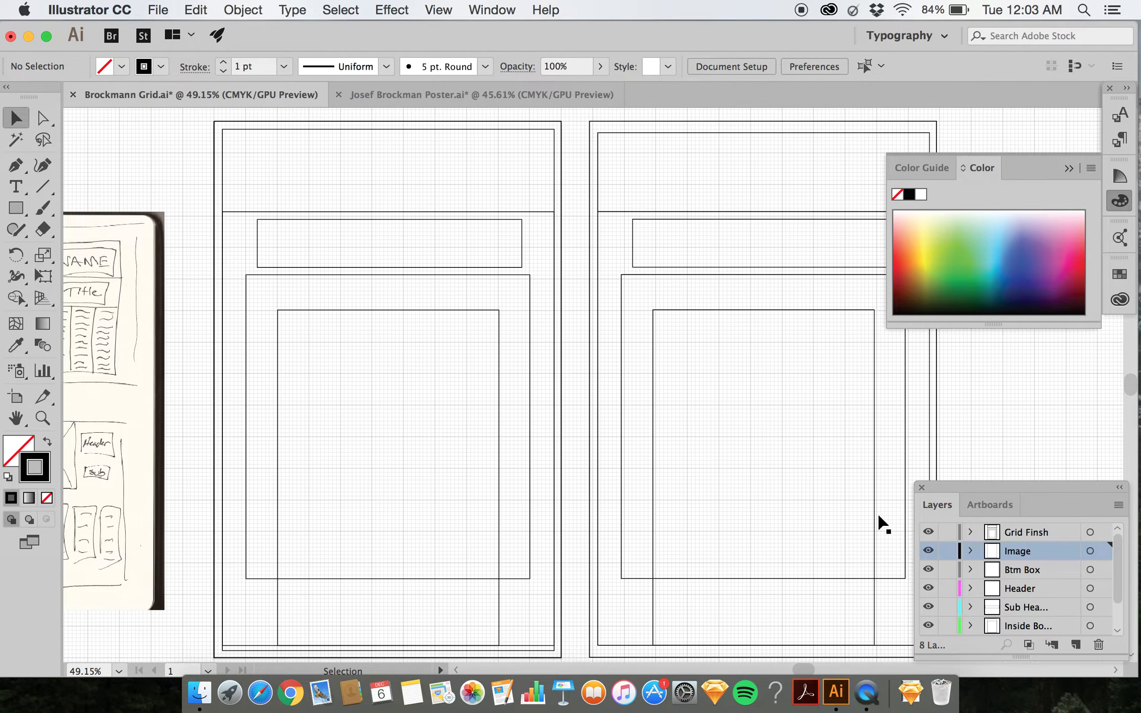
scroll(595, 428, "right", 6)
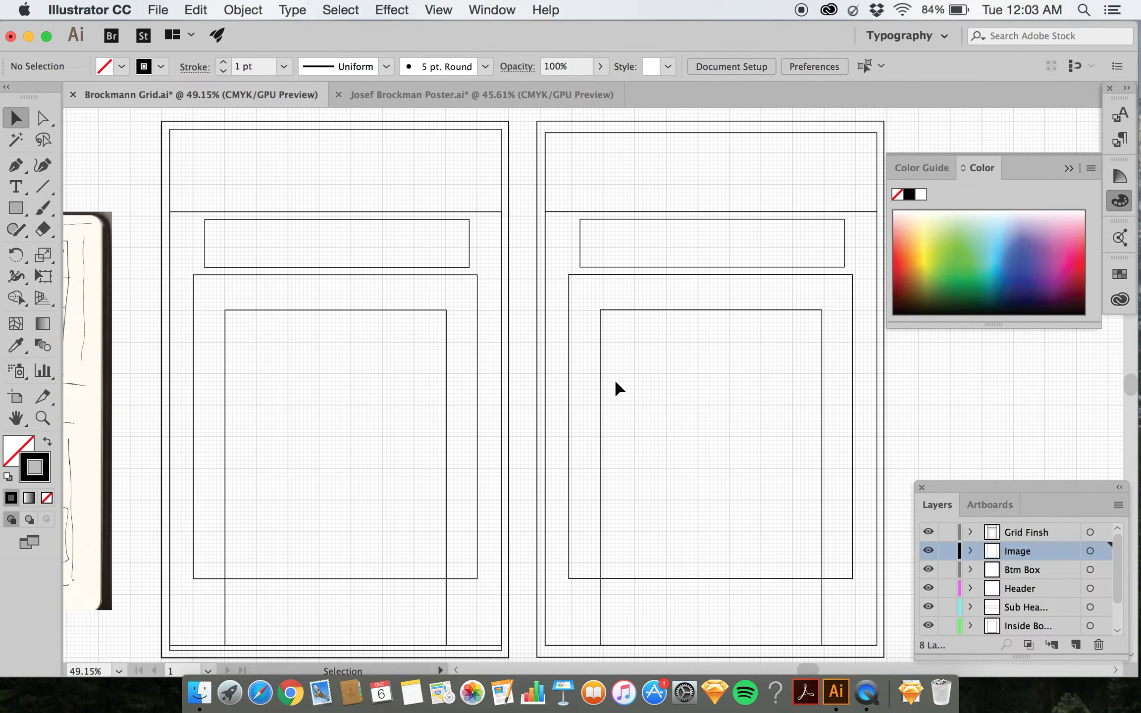
scroll(639, 367, "right", 1)
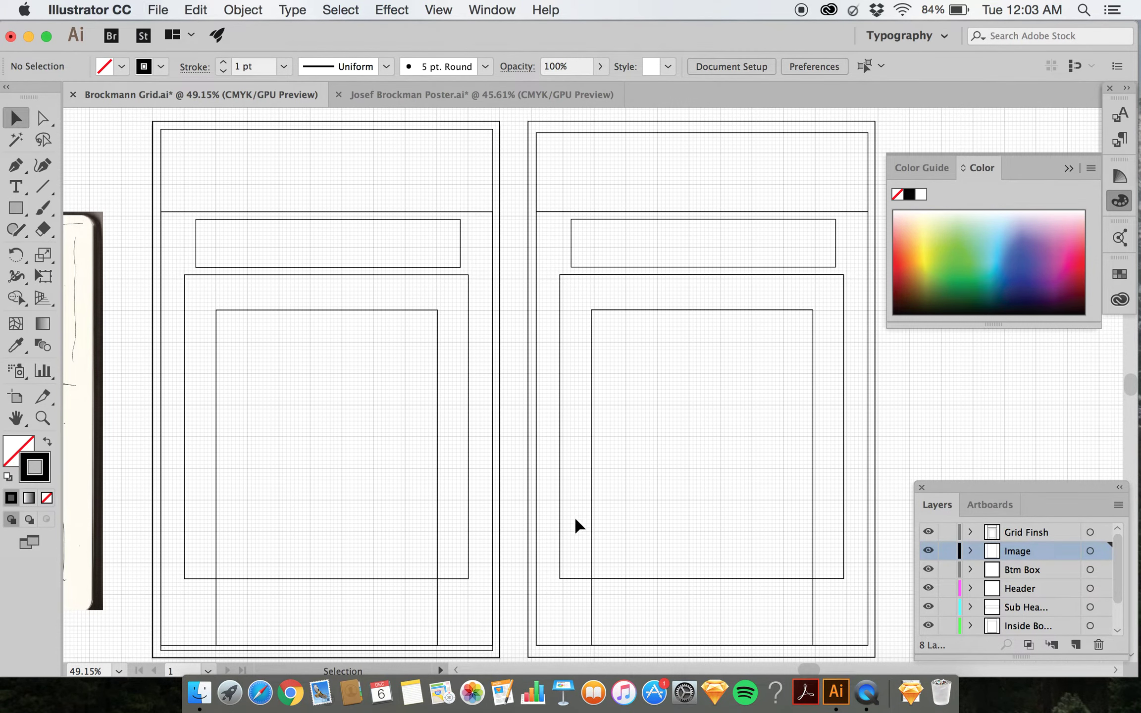
scroll(639, 531, "down", 2)
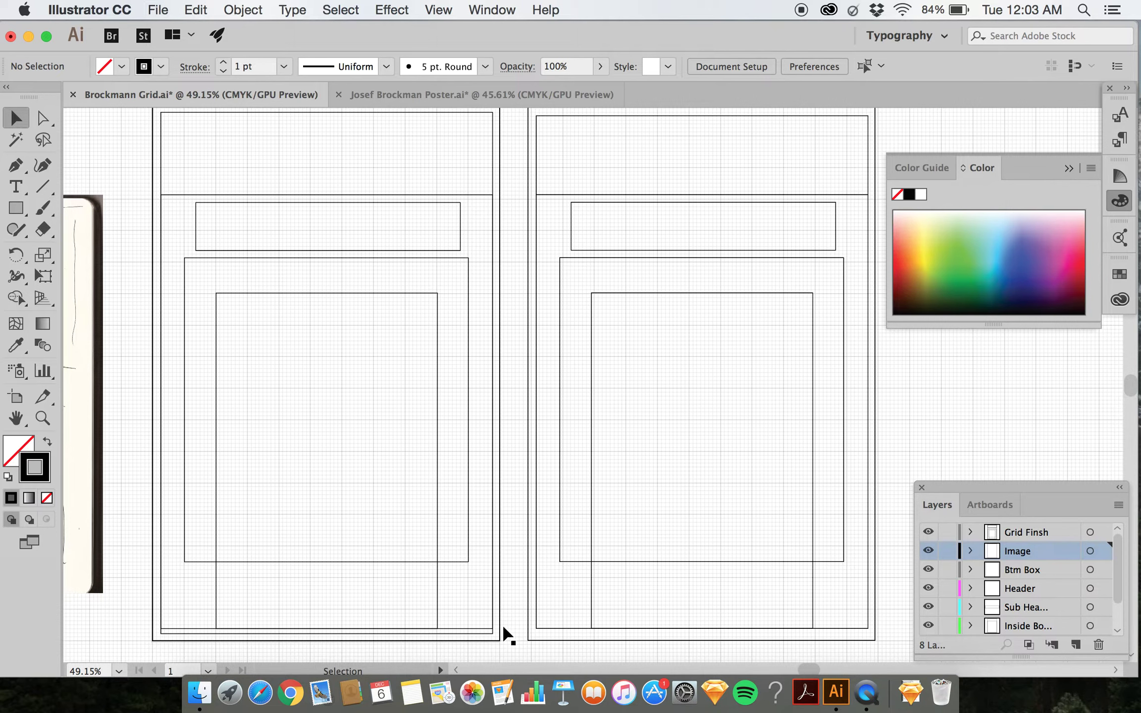
Raise the lower inside box rectangle's bottom edge to align with the image rectangle's bottom edge, and deselect it.
left_click(492, 636)
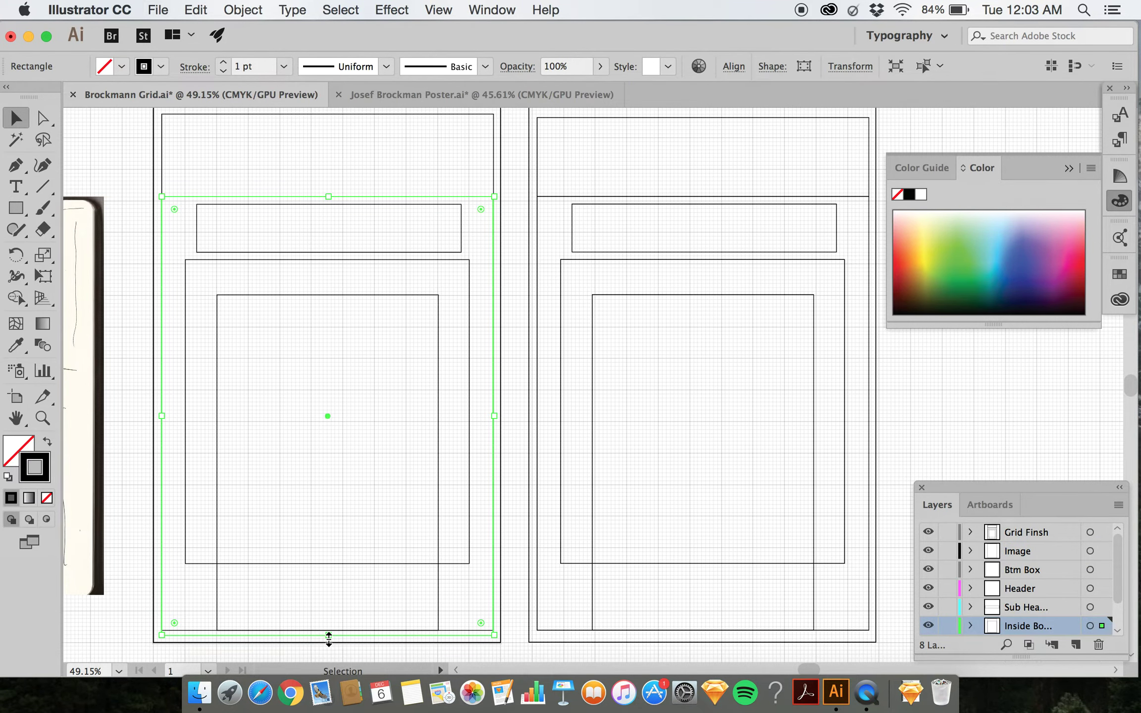
left_click_drag(329, 636, 329, 629)
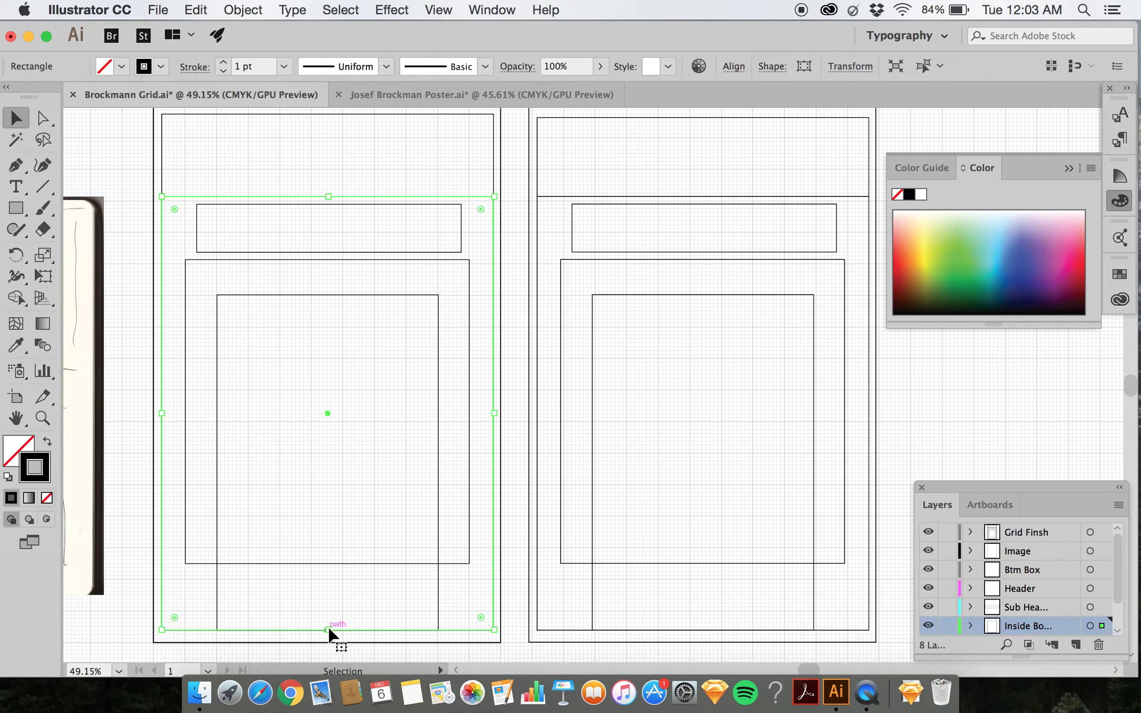
left_click(494, 650)
Delete the whole finished grid on the Grid Finsh layer, and make the Border layer active.
left_click_drag(738, 656, 533, 171)
key("Delete")
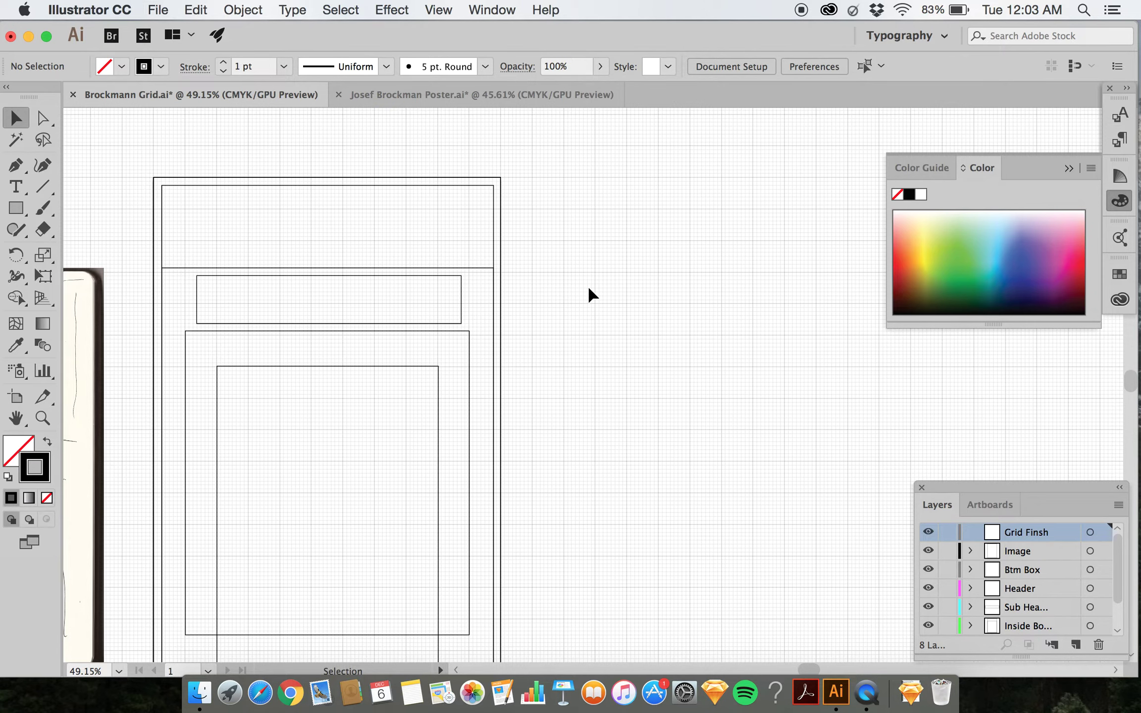
scroll(592, 295, "down", 3)
scroll(592, 297, "left", 3)
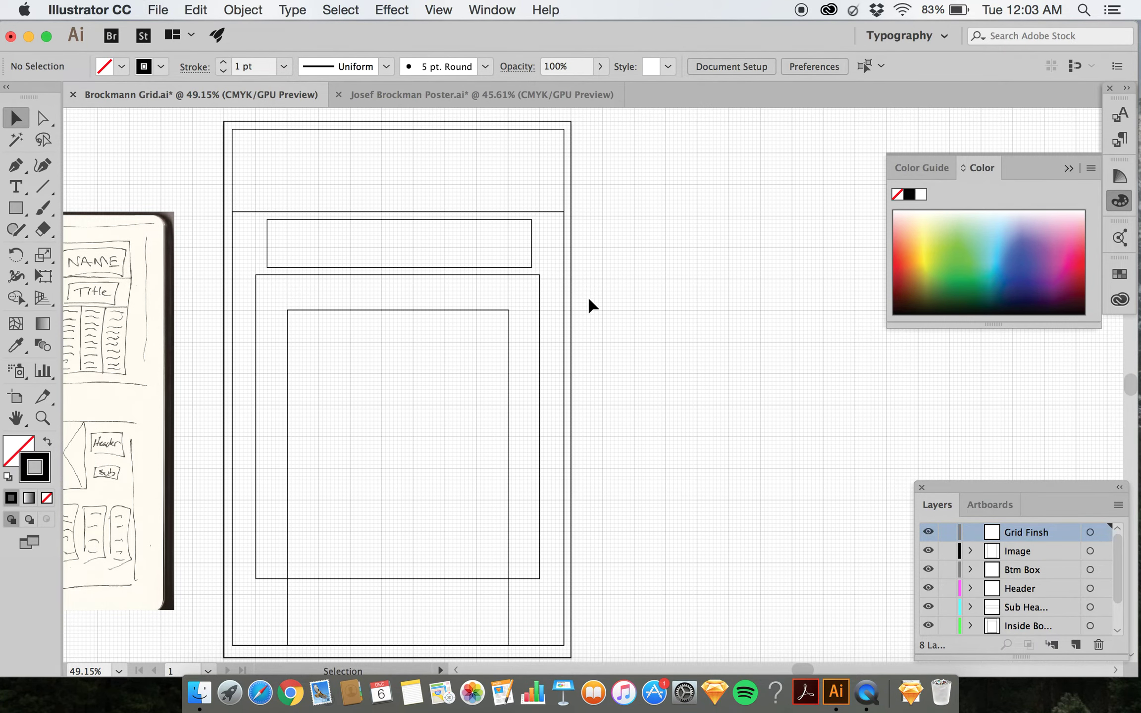
scroll(589, 299, "down", 4)
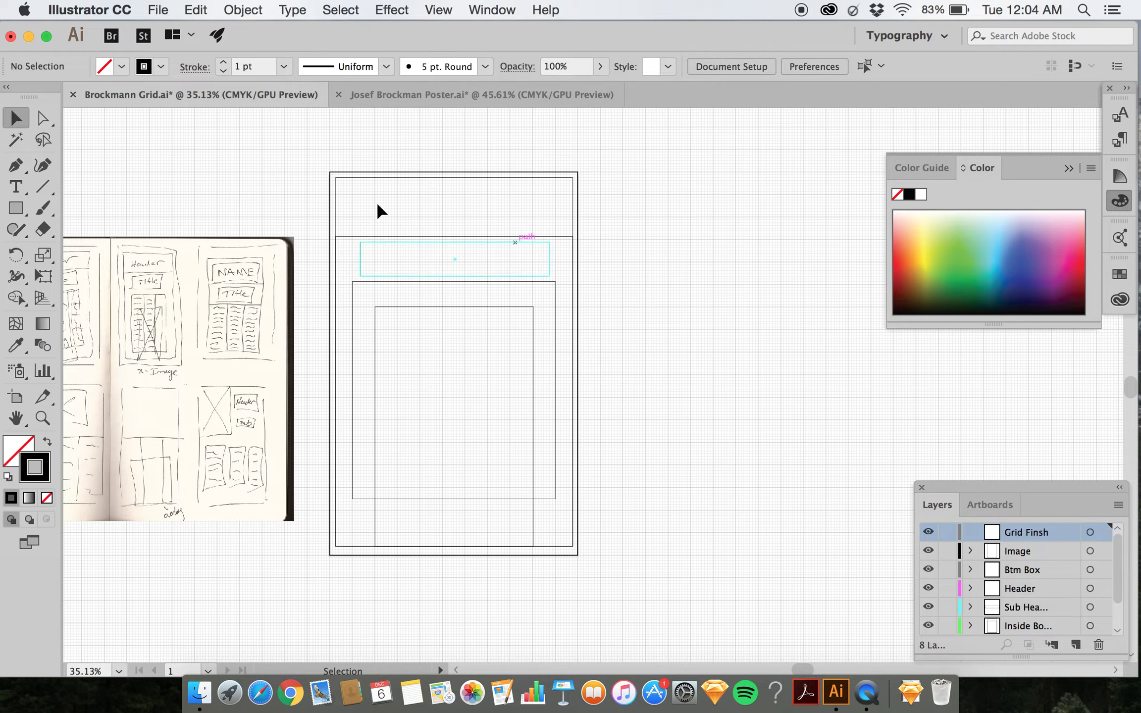
scroll(1051, 624, "down", 2)
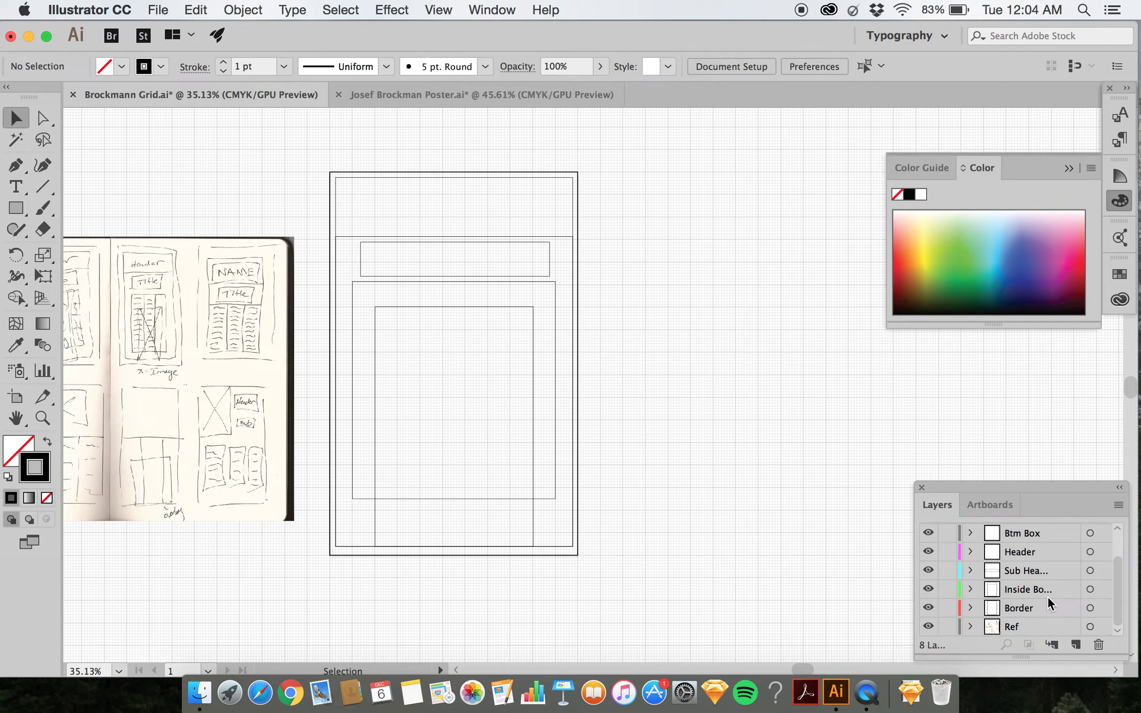
left_click(1041, 602)
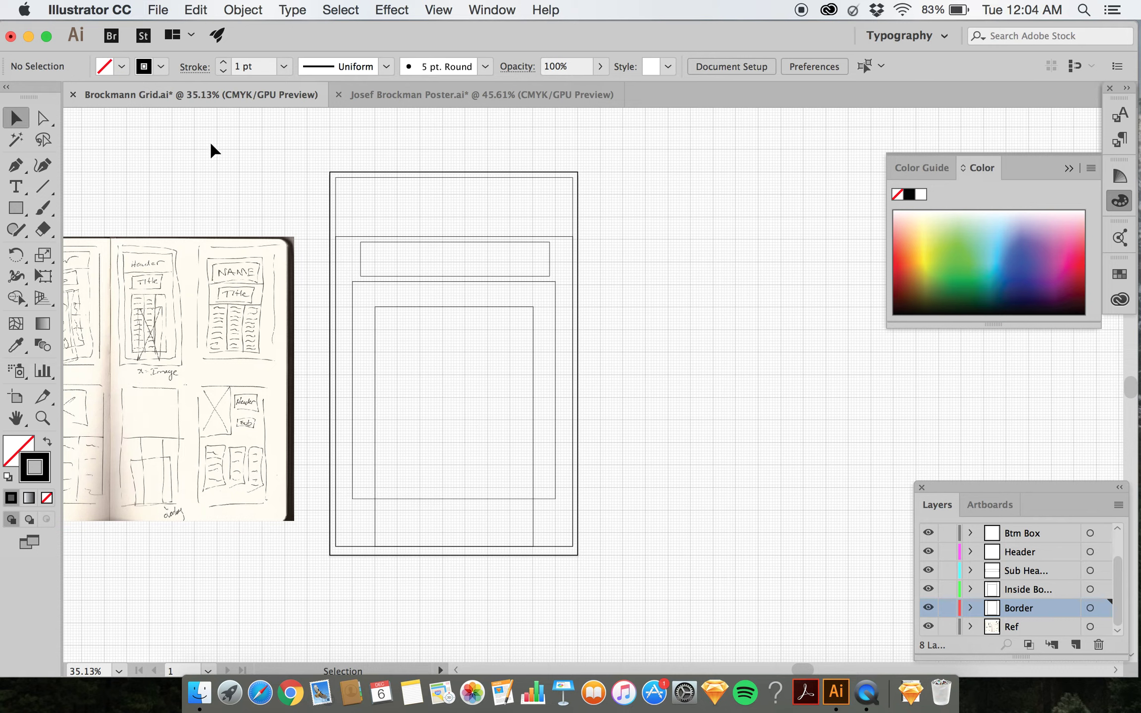
Switch to the Josef Brockman Poster document and unlock its Brockmann, Title, Content, Josef and Backround layers.
left_click(483, 99)
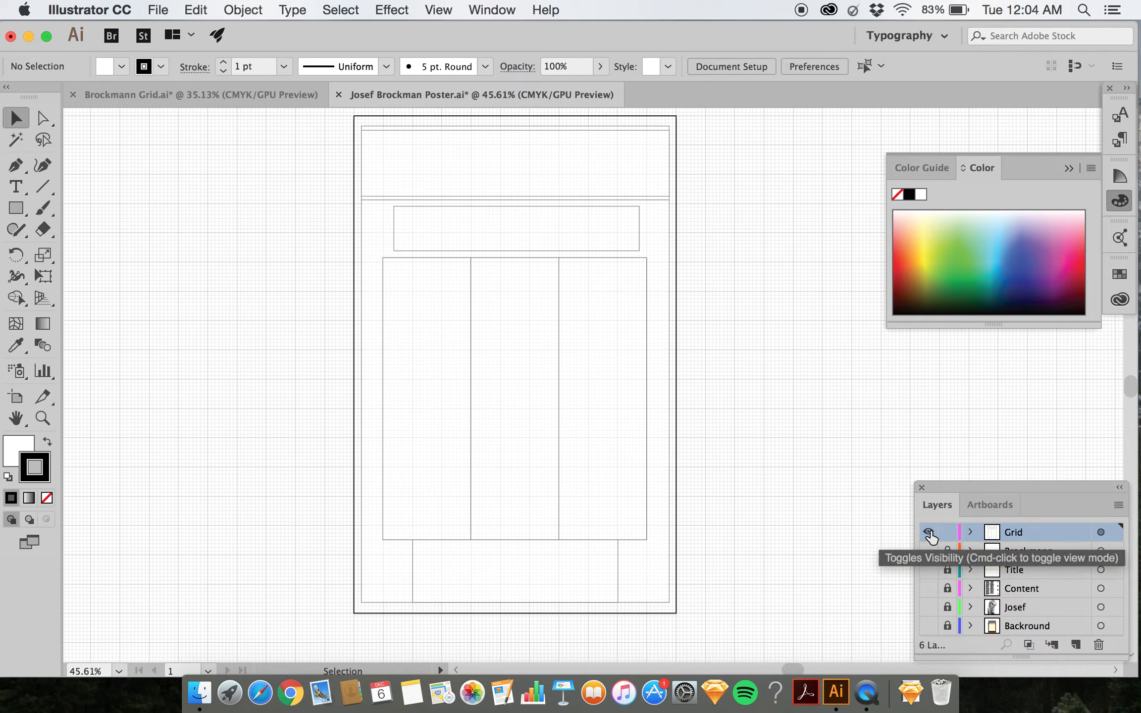
left_click(947, 551)
left_click(947, 570)
left_click(947, 589)
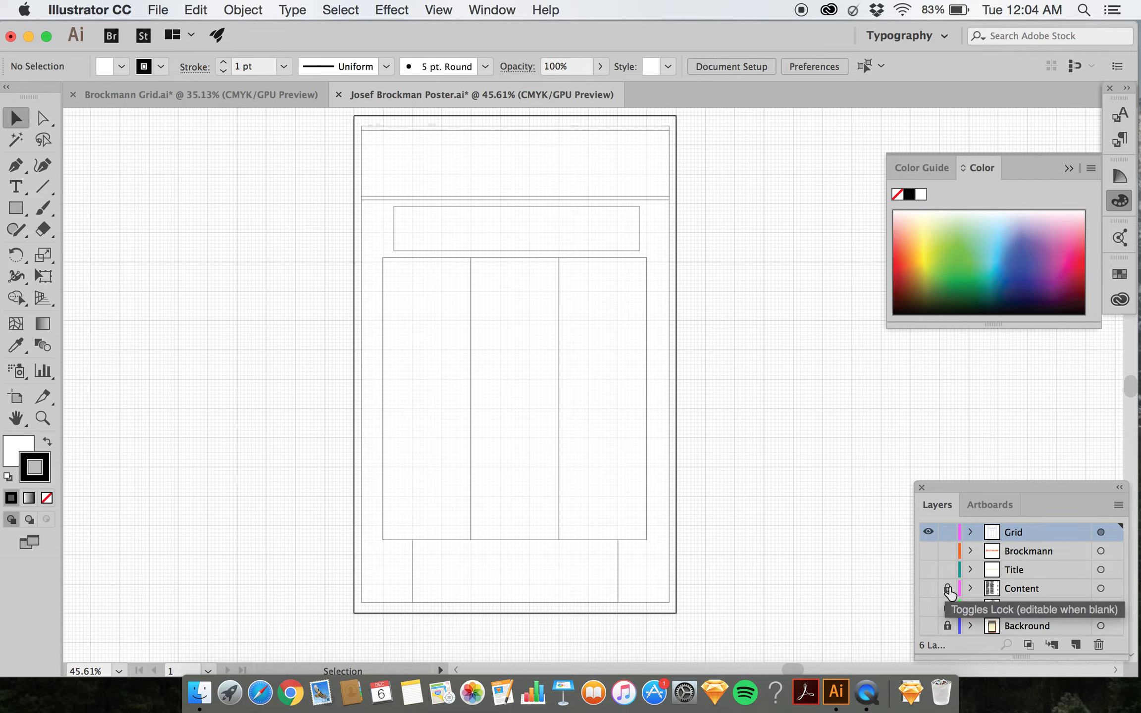
left_click(947, 620)
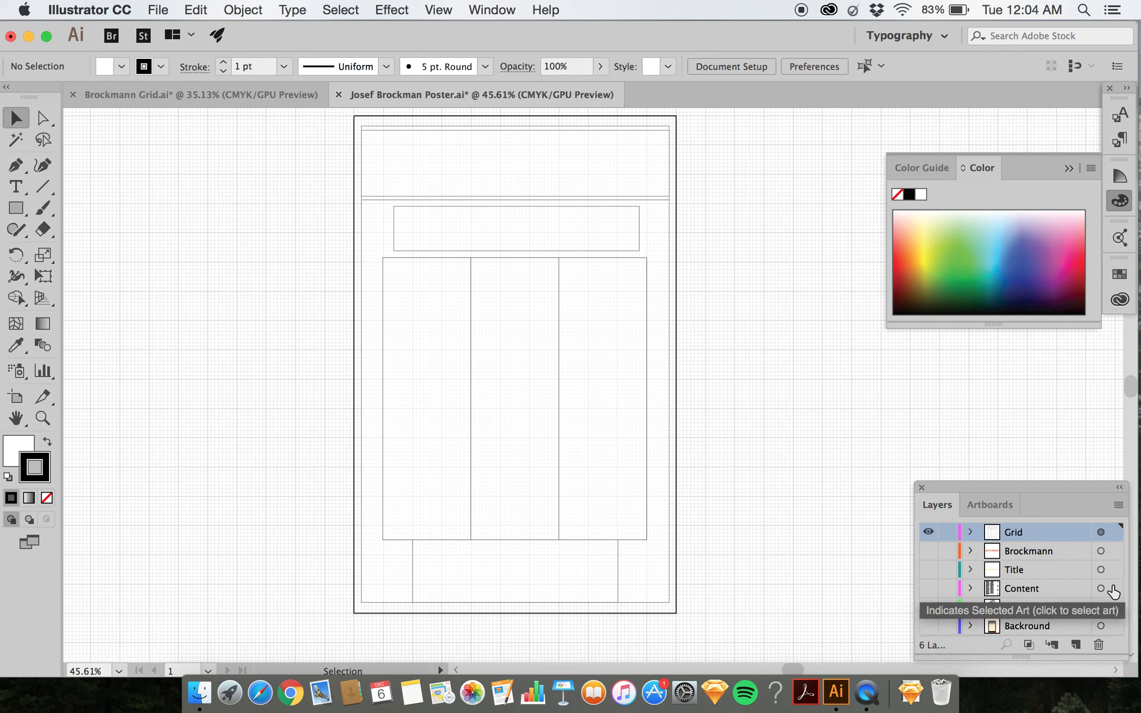
Show the Brockmann, Title and Content layers over the poster grid.
left_click(928, 552)
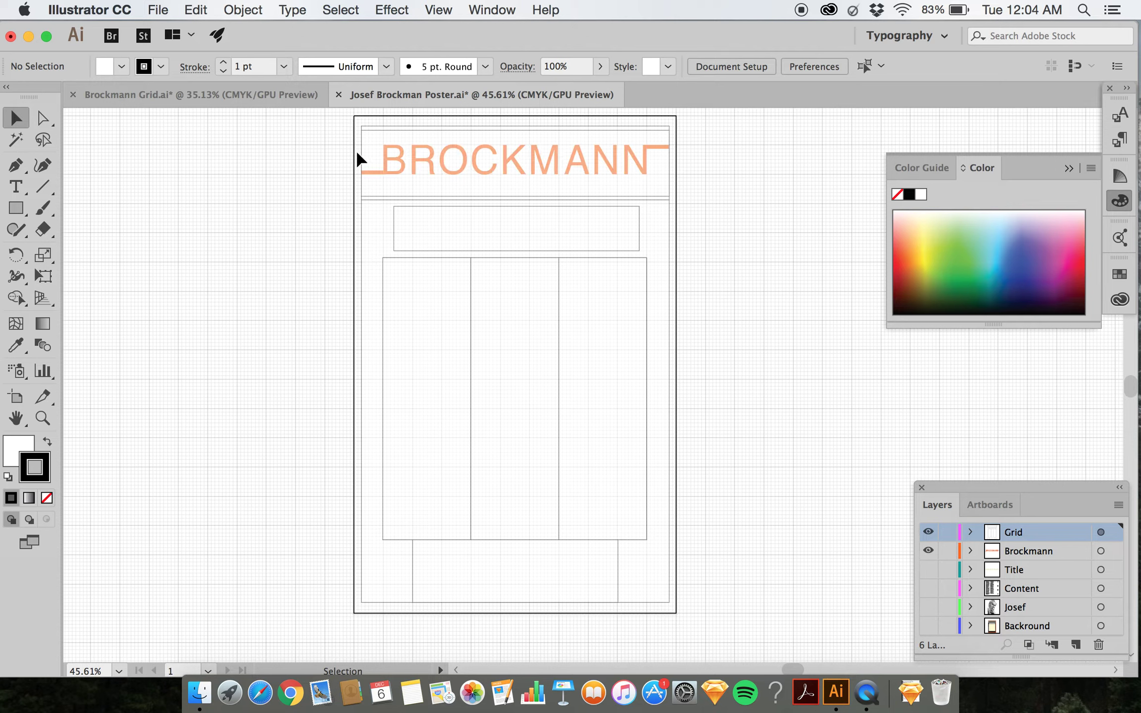
left_click(931, 570)
left_click(928, 588)
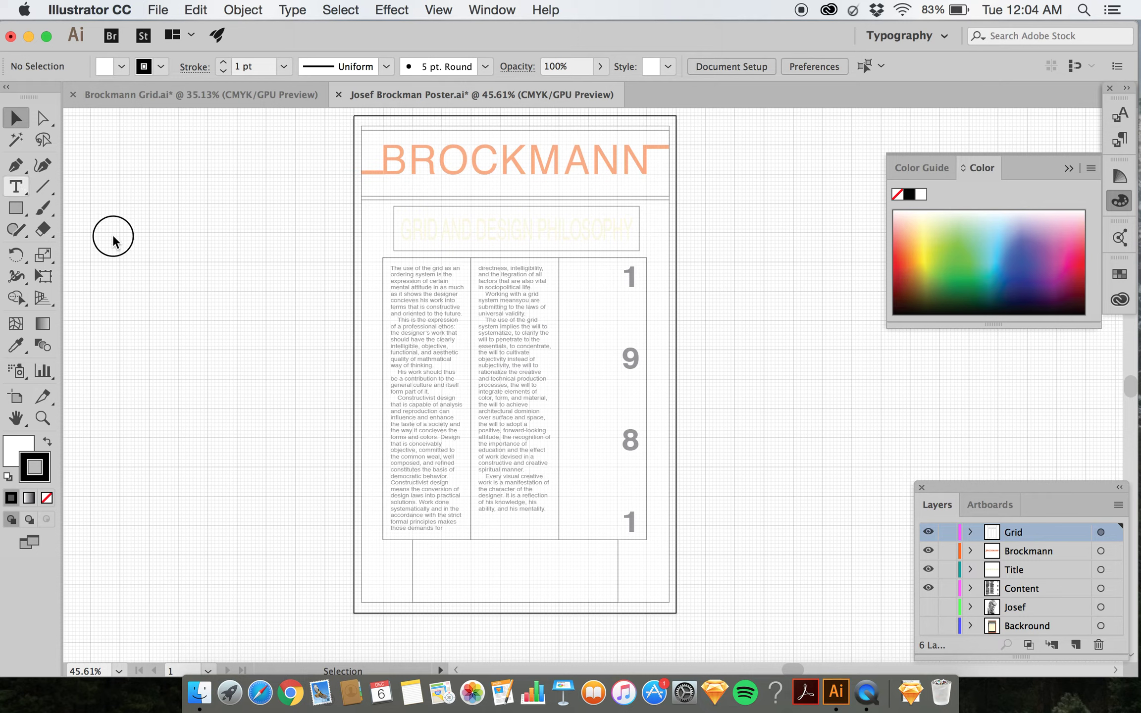
Draw an area text block about 2.375 in wide and 2.5 in high, filled with placeholder text, on the empty canvas left of the poster.
key("t")
left_click_drag(113, 236, 182, 308)
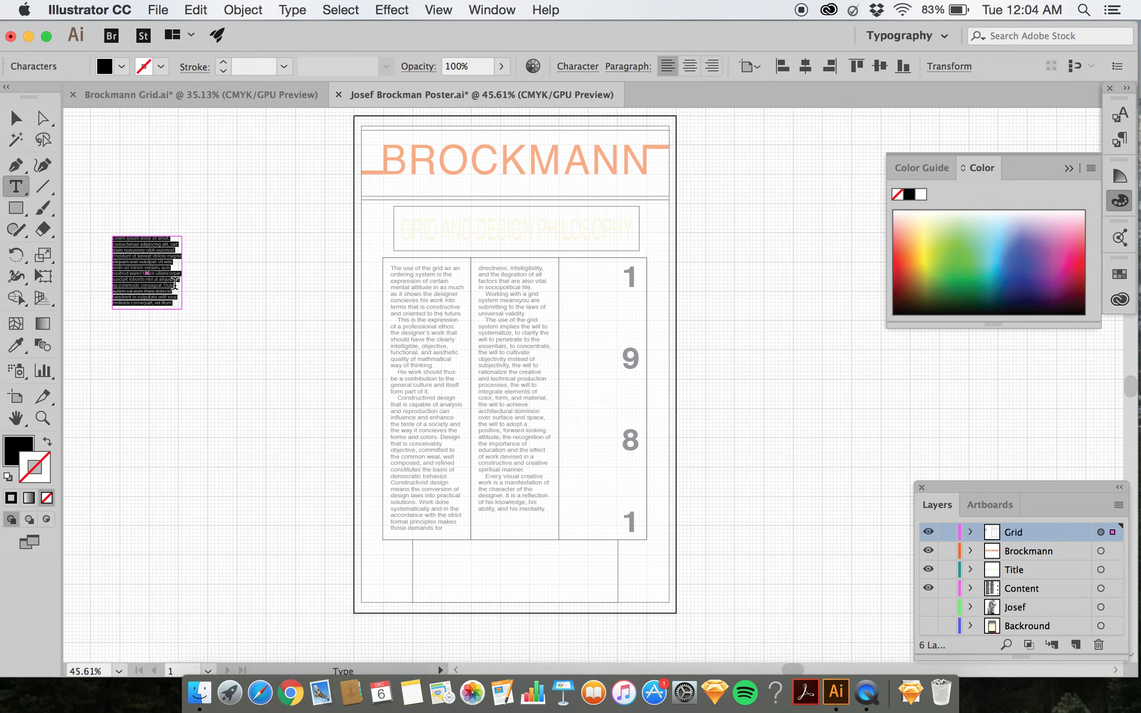
key("BackSpace")
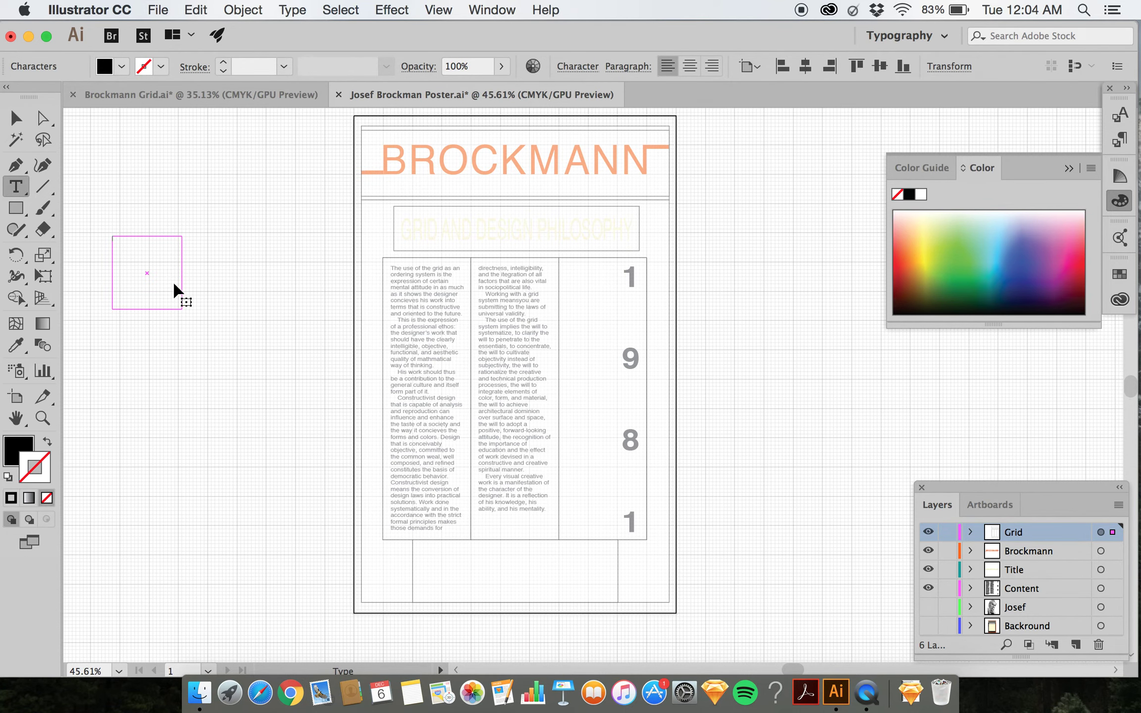
key("super+z")
Divide the placeholder text block into three columns through its Area Type Options.
left_click(293, 10)
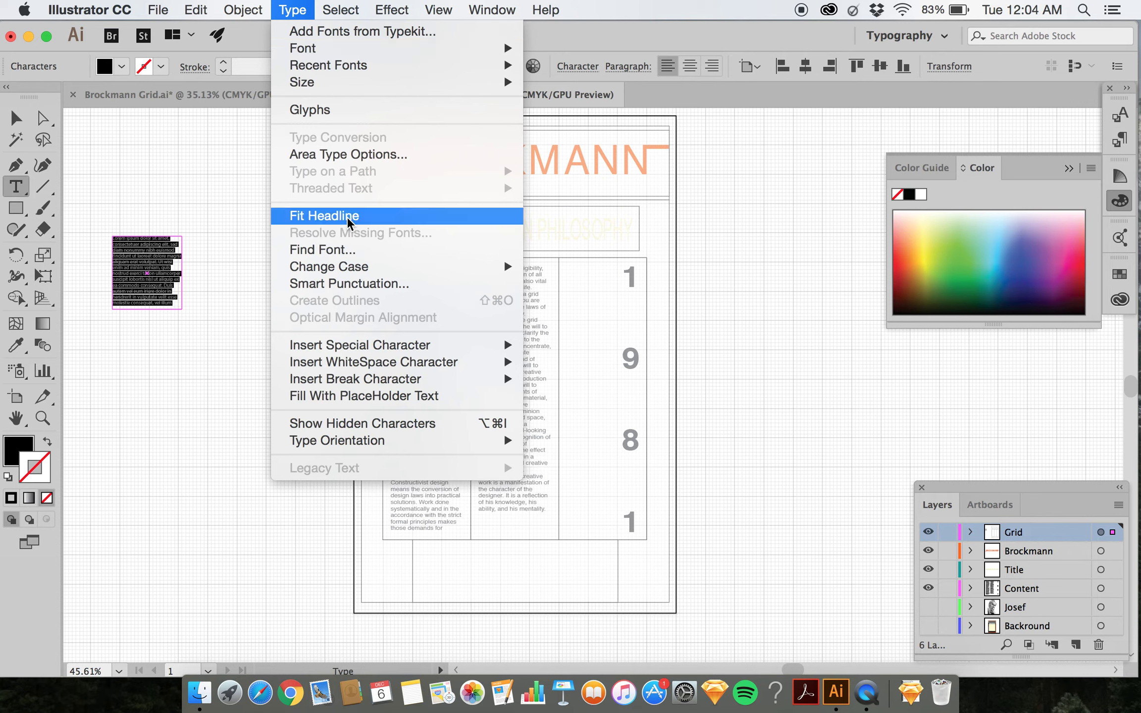
mouse_move(342, 355)
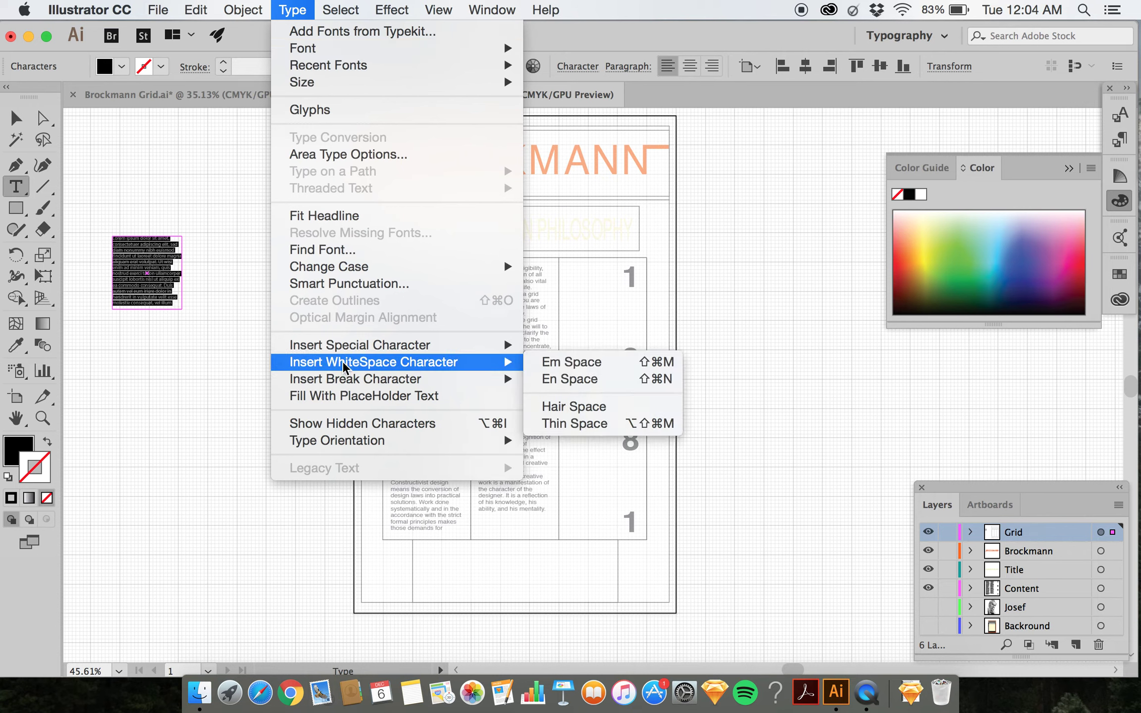
mouse_move(342, 381)
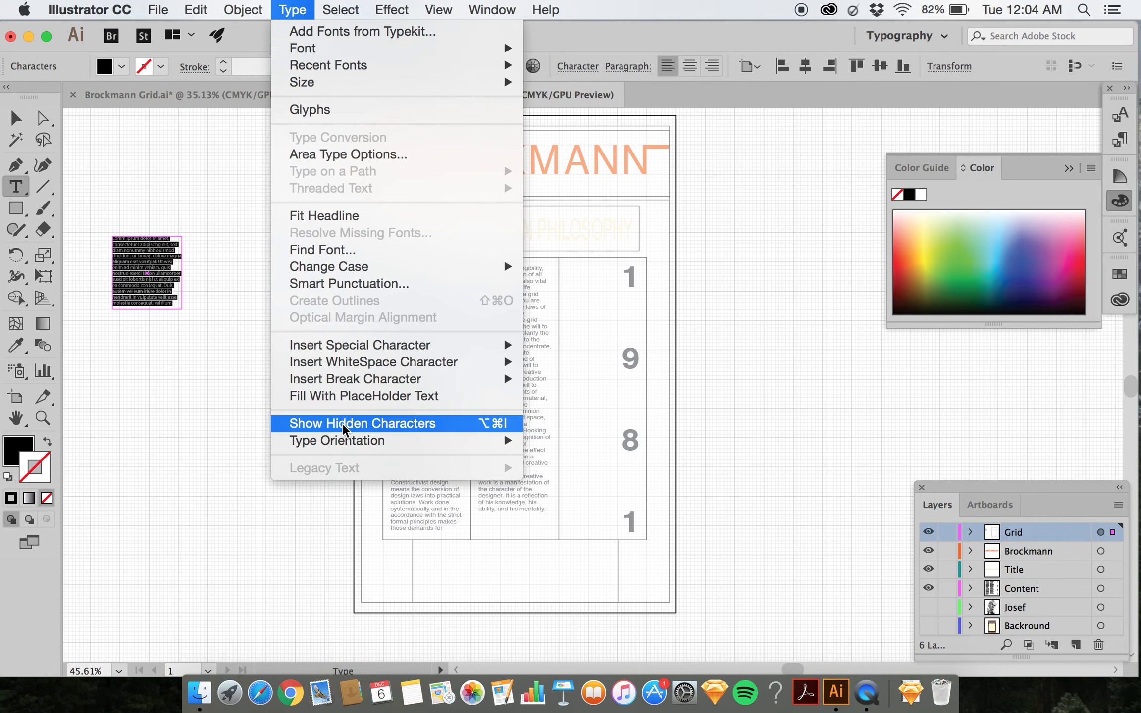
mouse_move(372, 265)
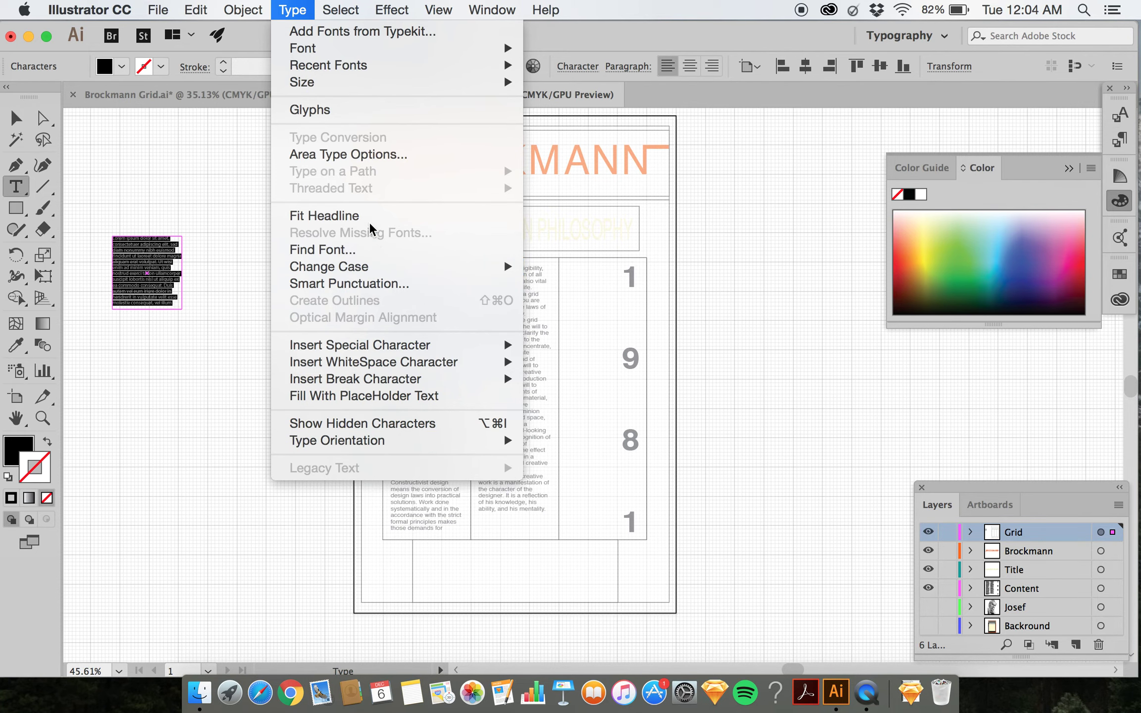
left_click(349, 152)
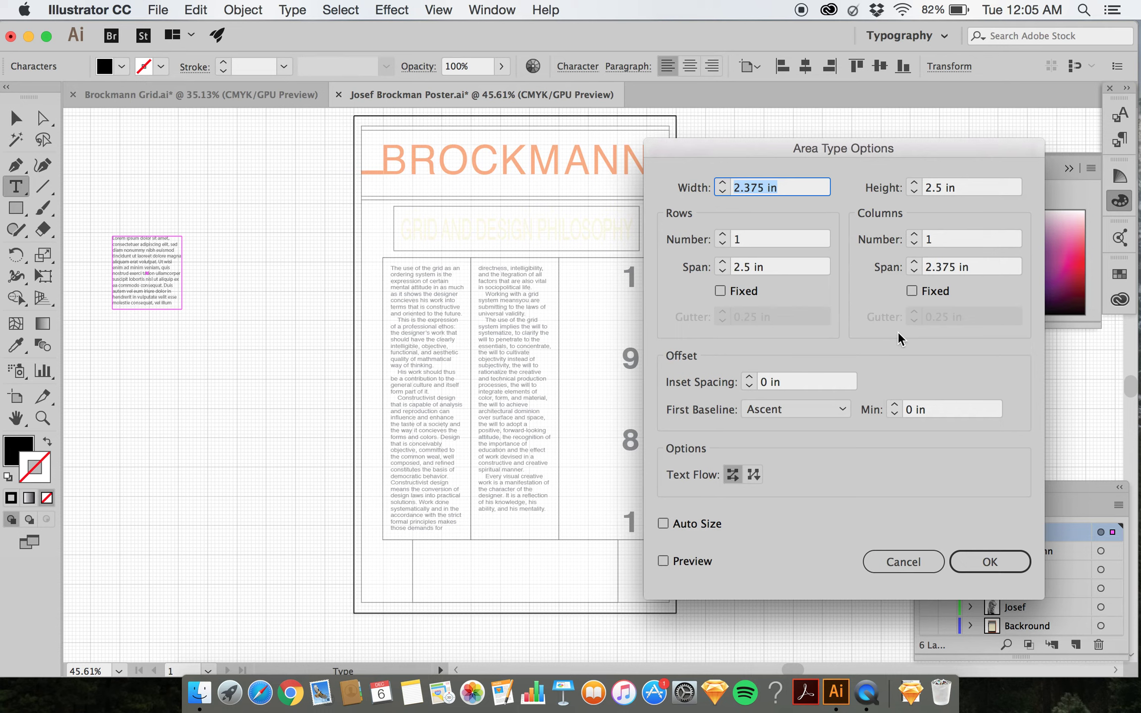
left_click(916, 233)
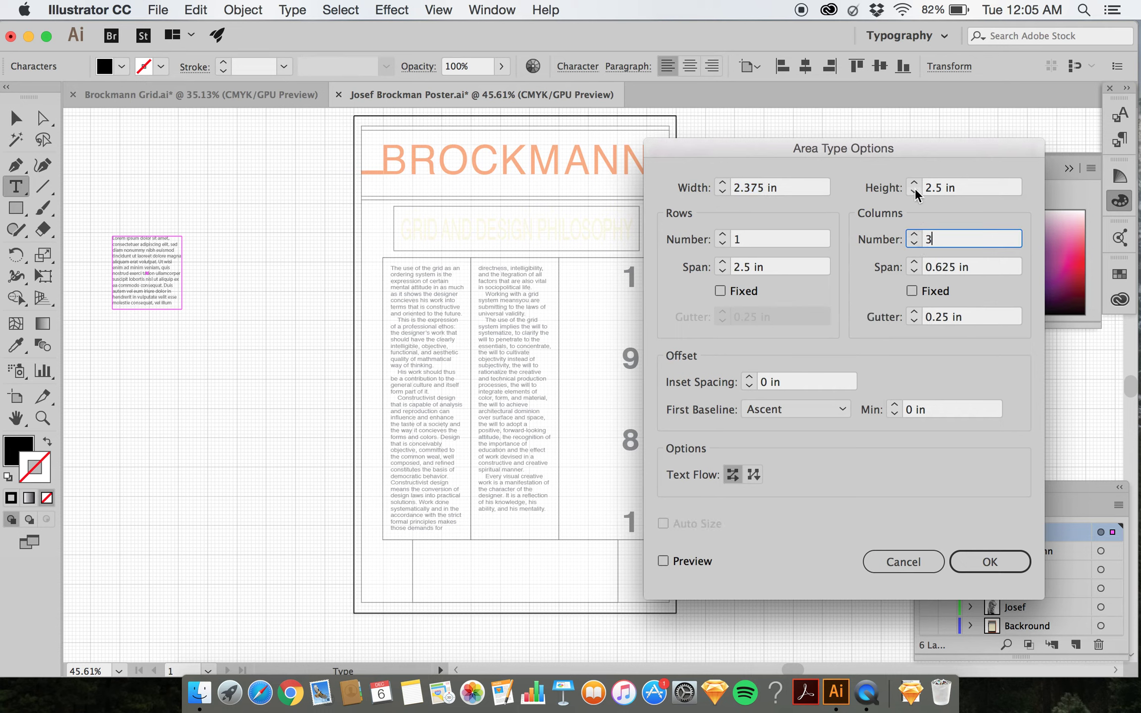
left_click(971, 560)
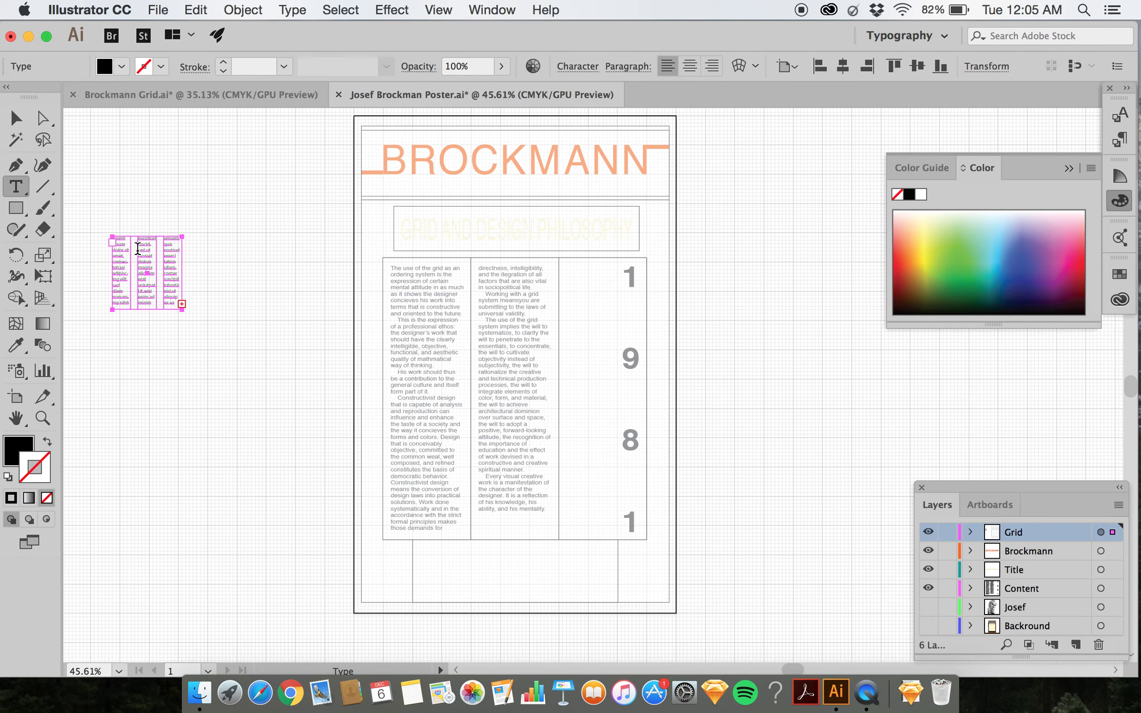
Widen the three-column text block by moving its right edge outward, and delete the block.
left_click(16, 118)
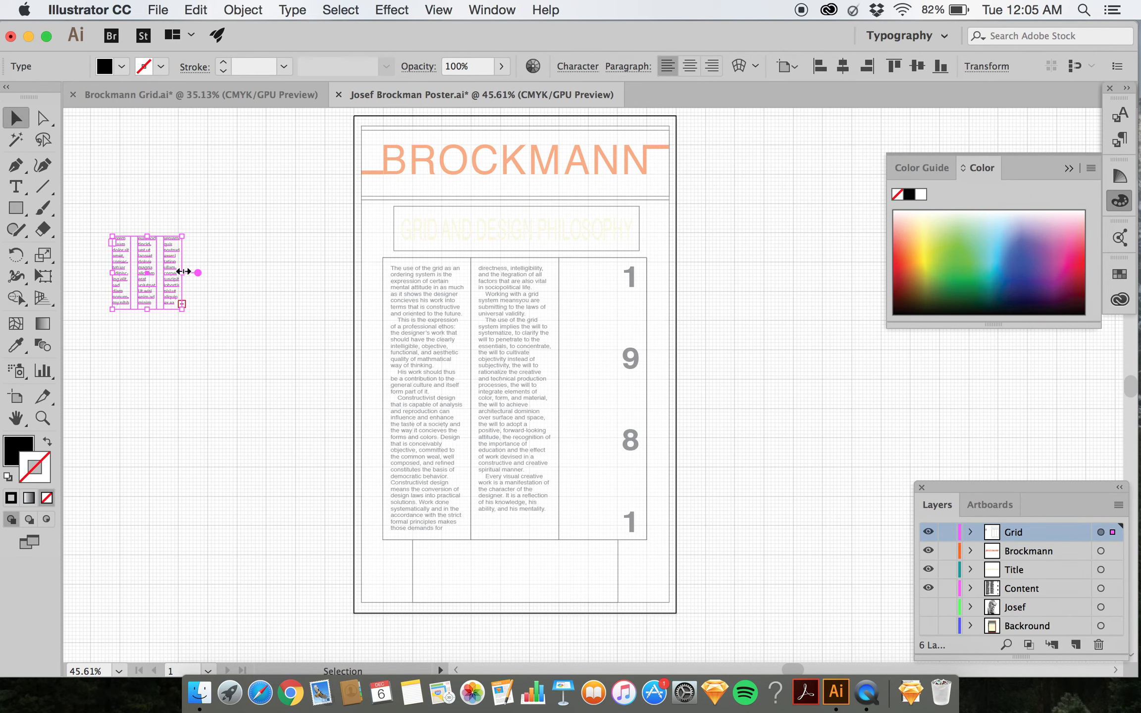
left_click_drag(183, 274, 231, 279)
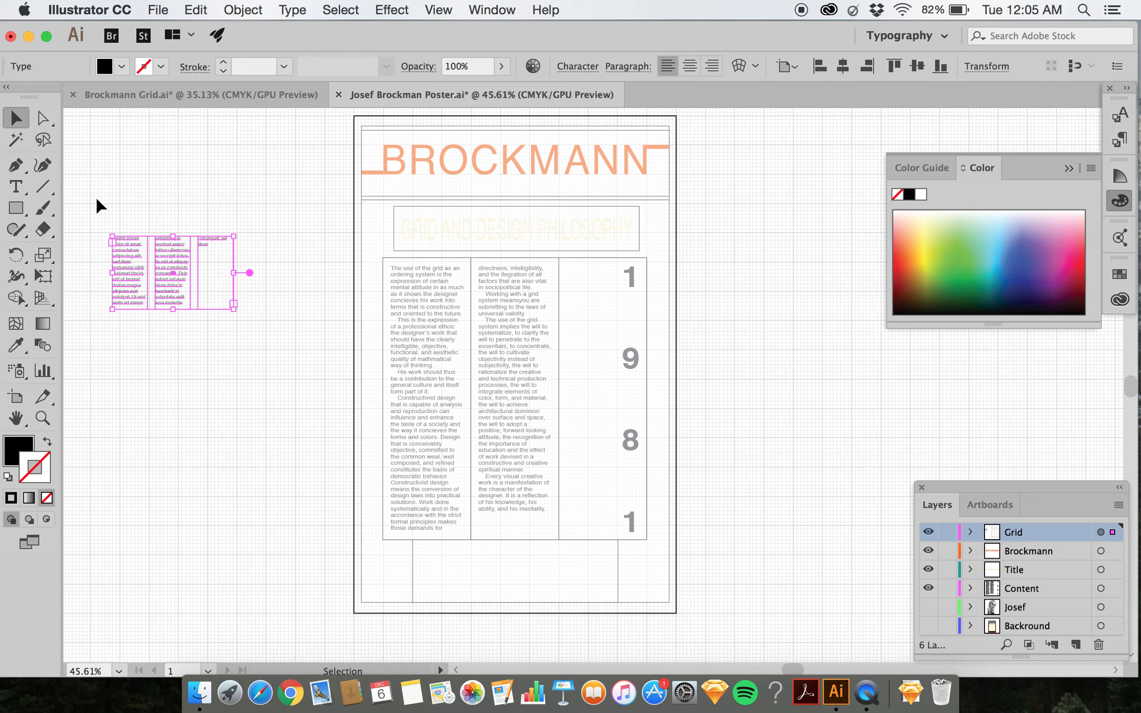
key("Delete")
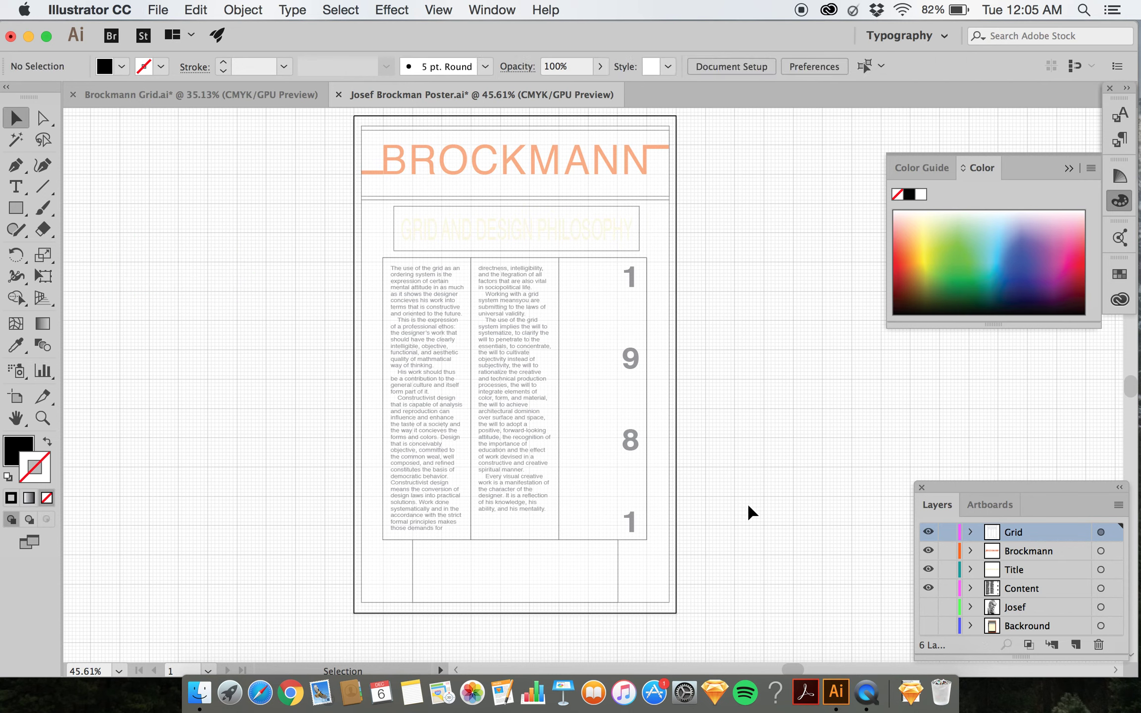
Show the Josef and Backround layers, and hide the Grid layer to present the finished poster.
left_click(929, 607)
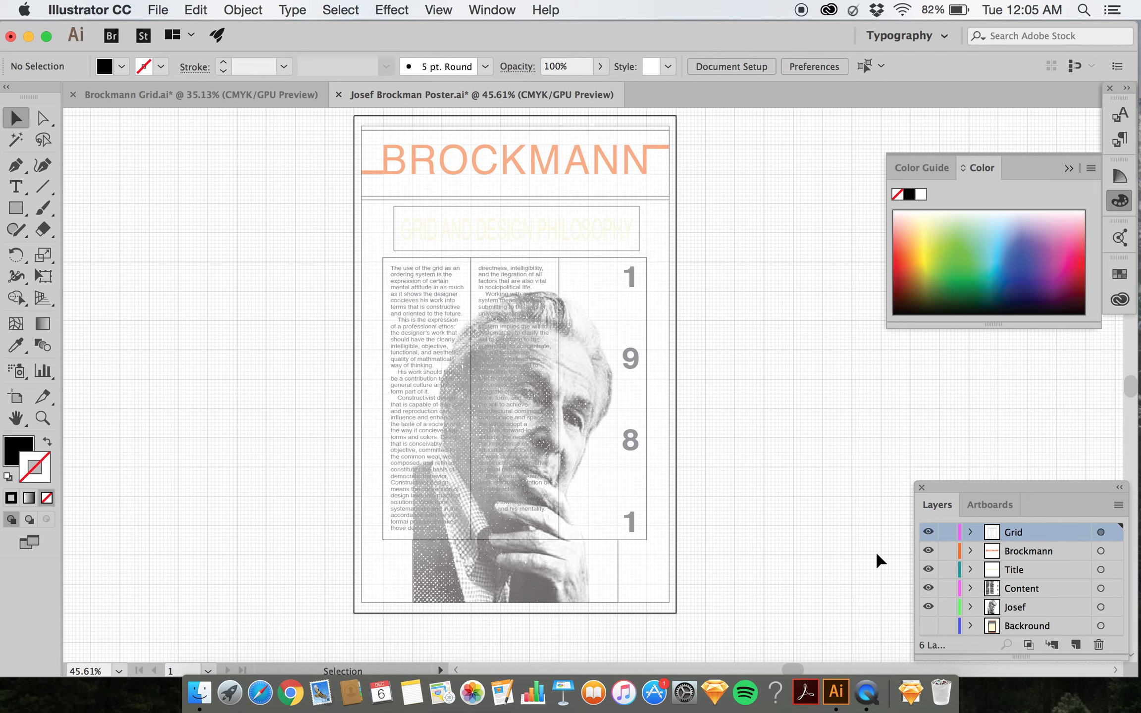
left_click(929, 626)
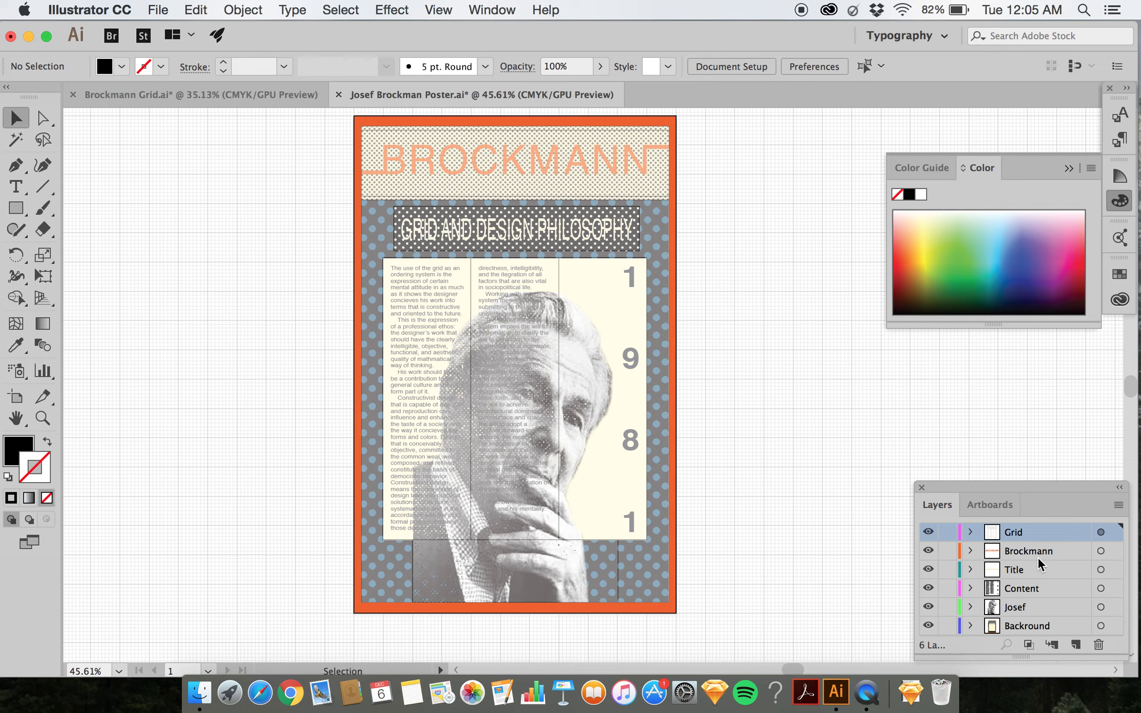
left_click(948, 532)
left_click(947, 533)
left_click(929, 532)
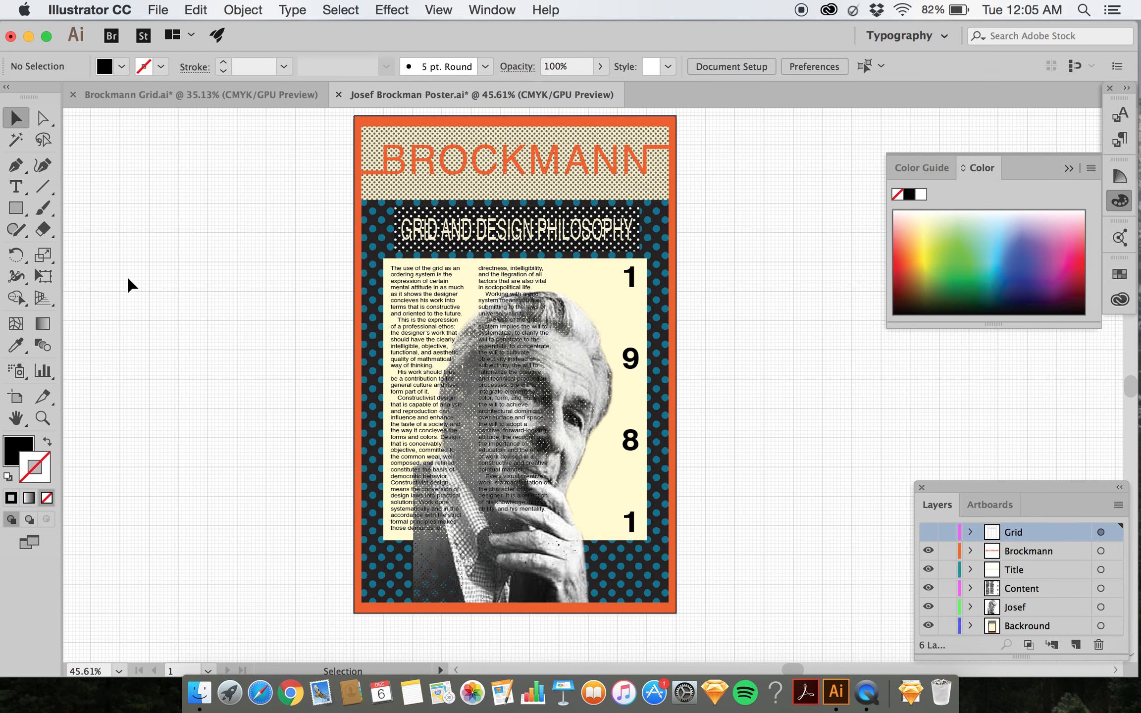
scroll(106, 265, "up", 2)
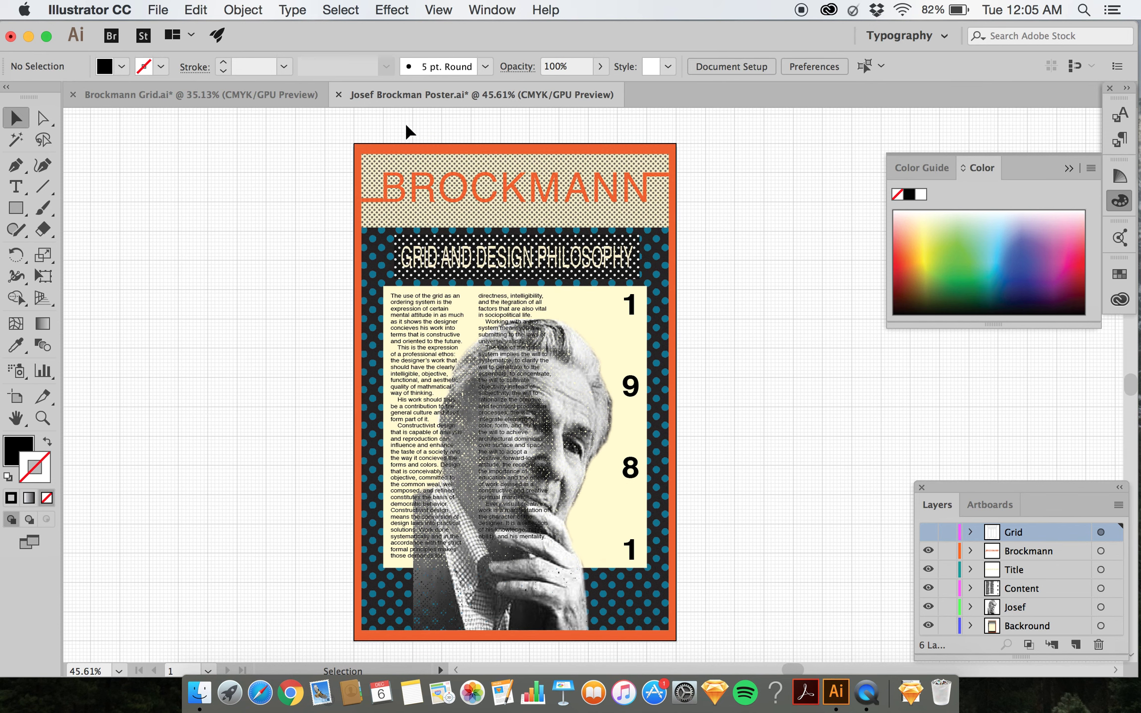
scroll(247, 194, "down", 1)
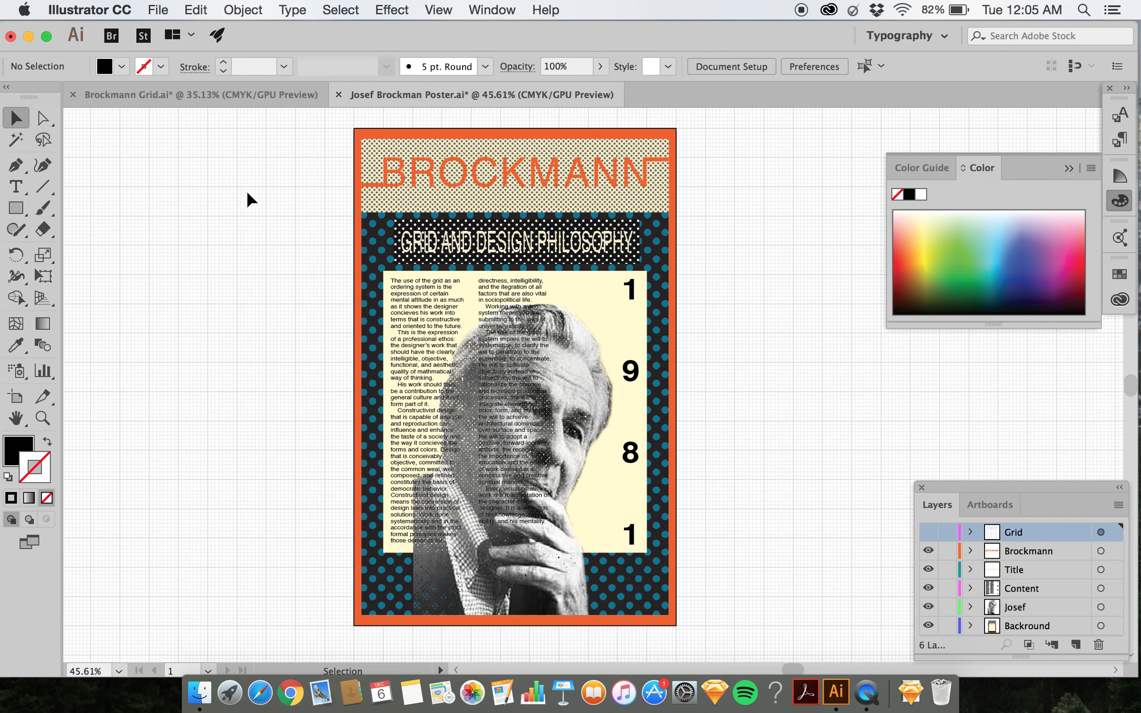